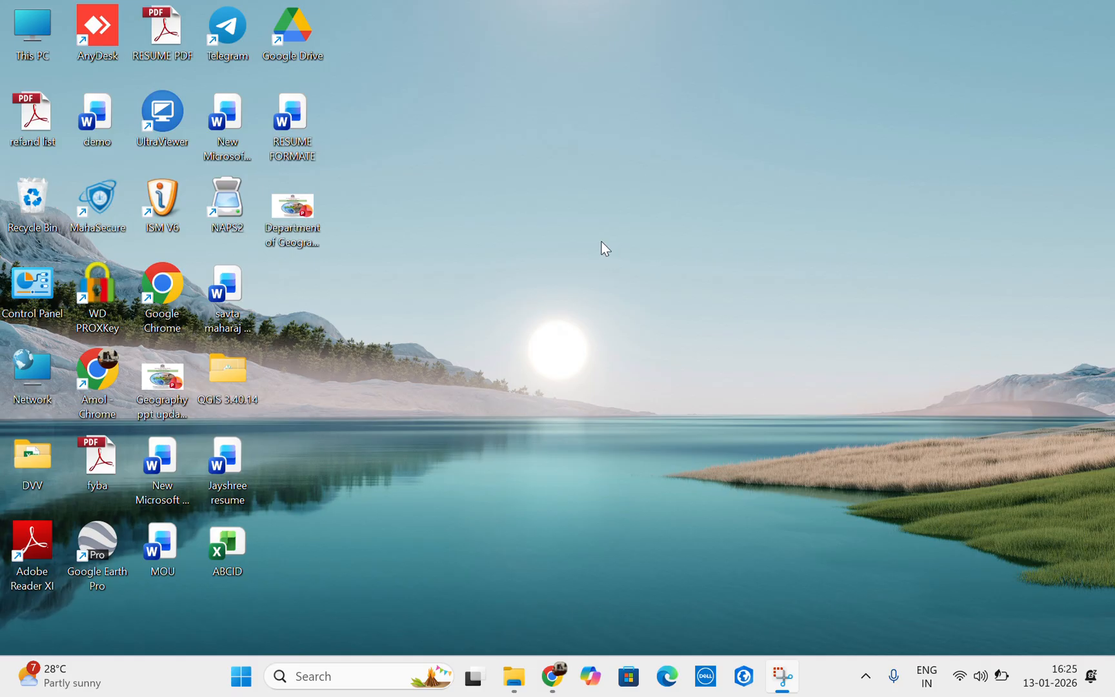
Launch QGIS Desktop 3.40.14 from the QGIS 3.40.14 desktop folder and create a new empty project in EPSG:4326 - WGS 84.
double_click(225, 393)
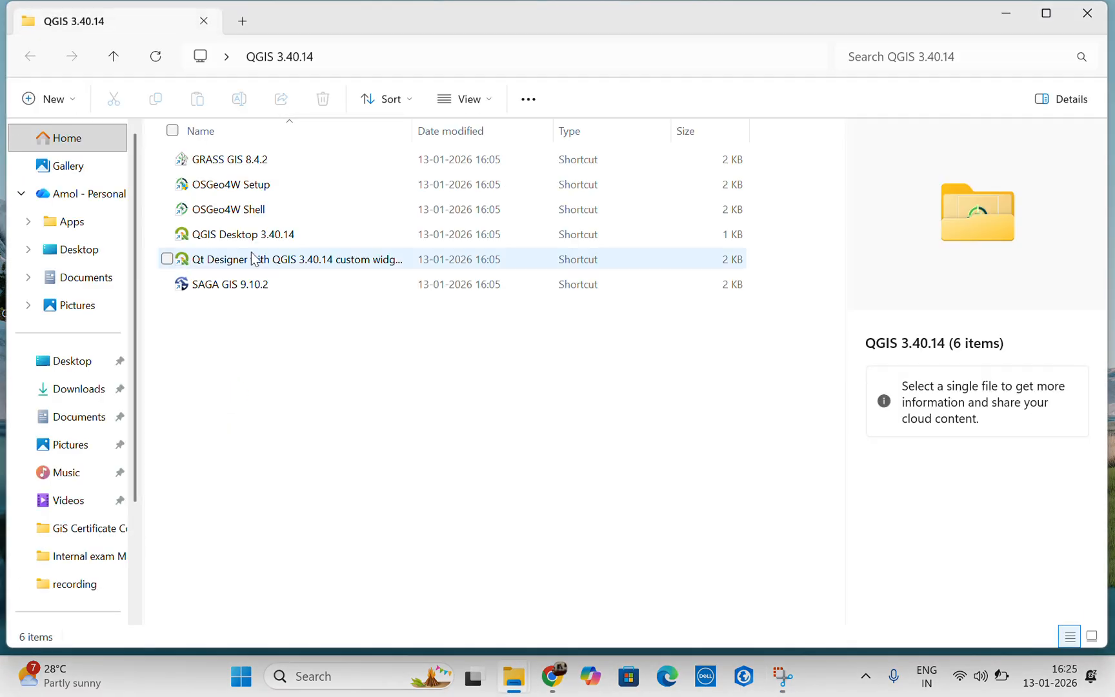
double_click(252, 237)
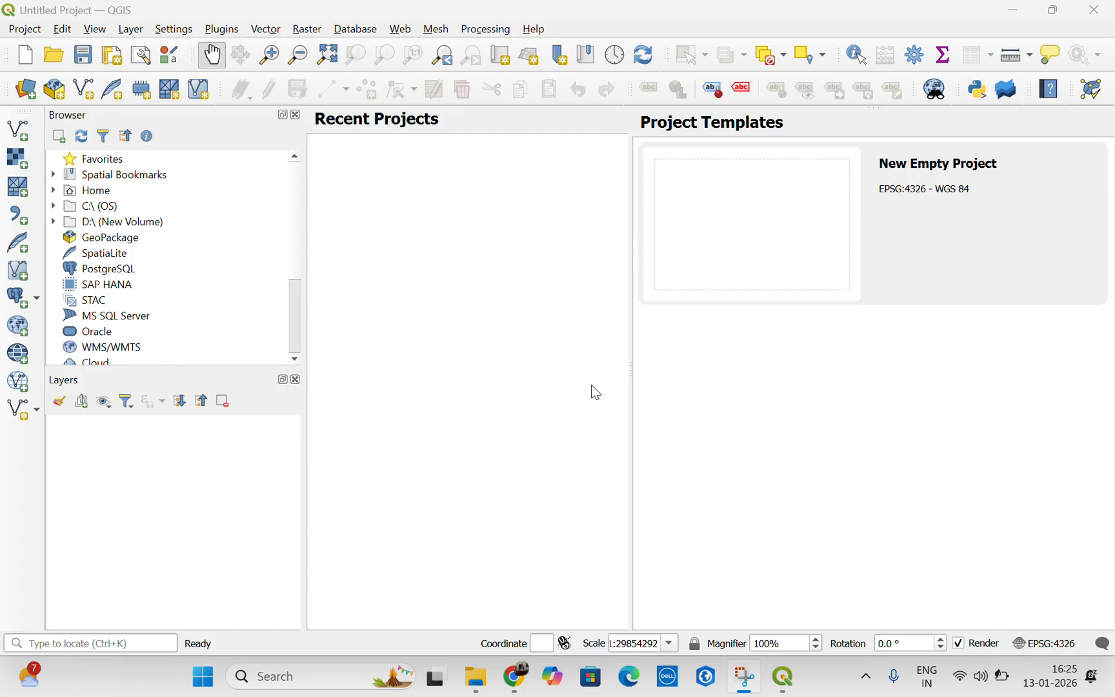
double_click(751, 240)
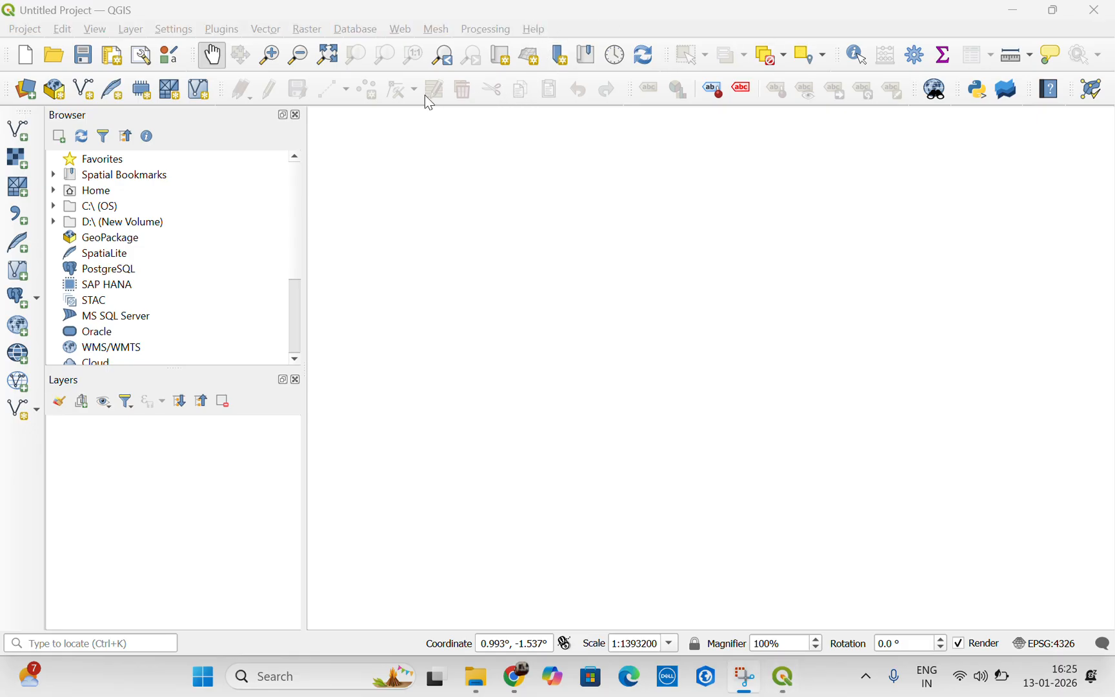
left_click_drag(493, 140, 452, 168)
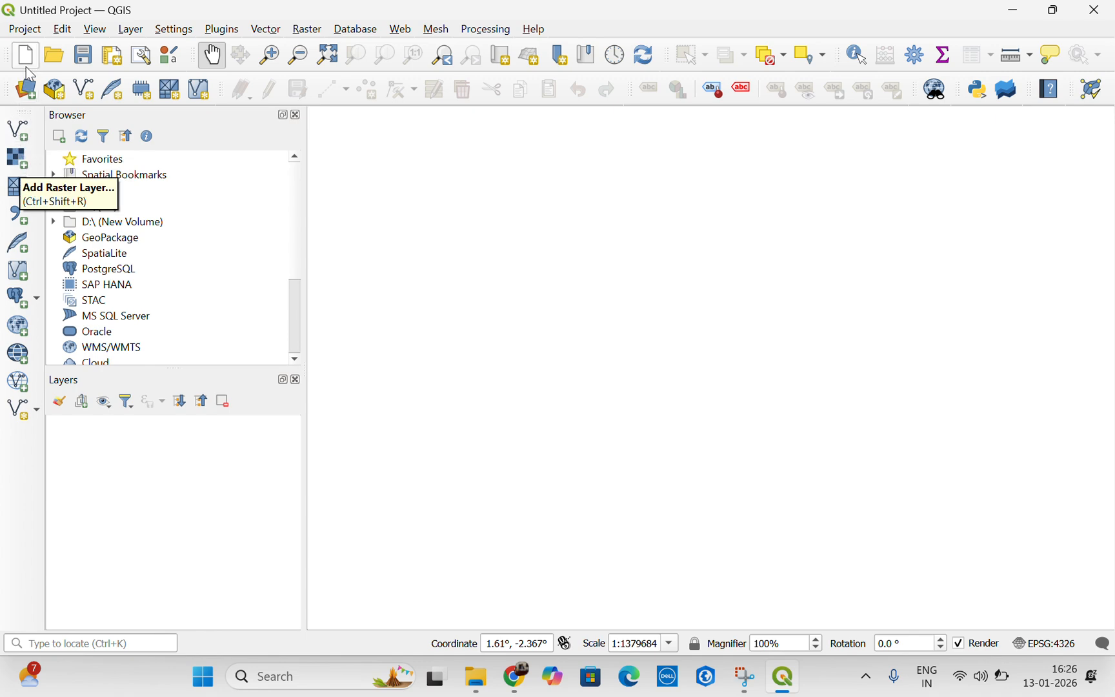
Hide the Manage Layers Toolbar and show it again.
left_click(96, 31)
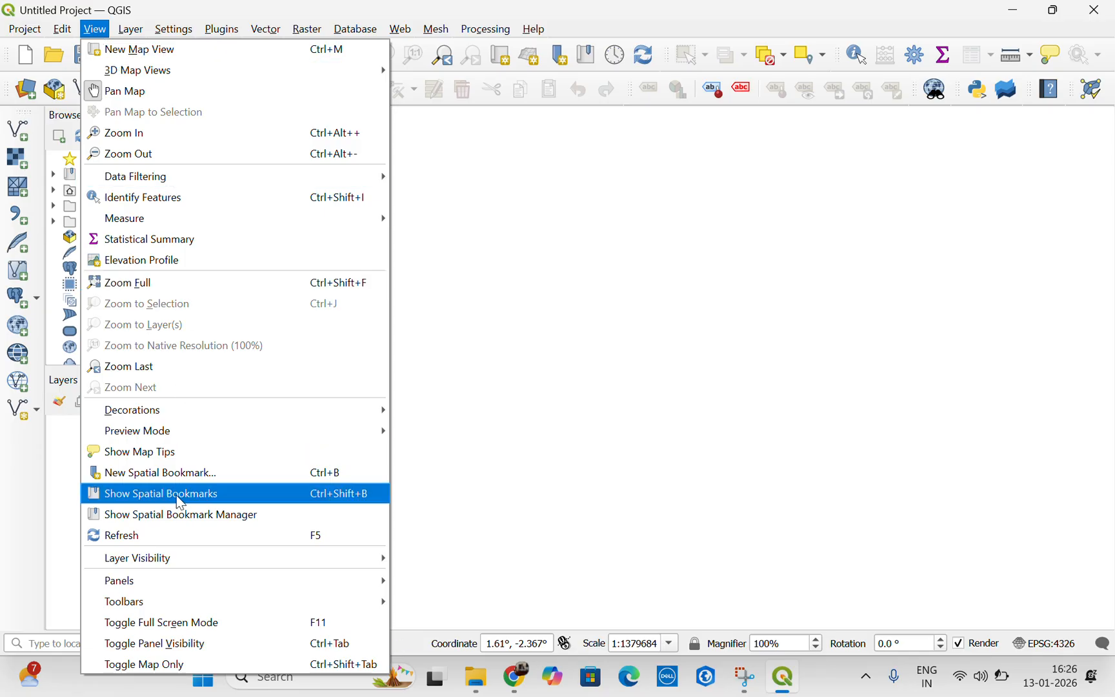
mouse_move(327, 577)
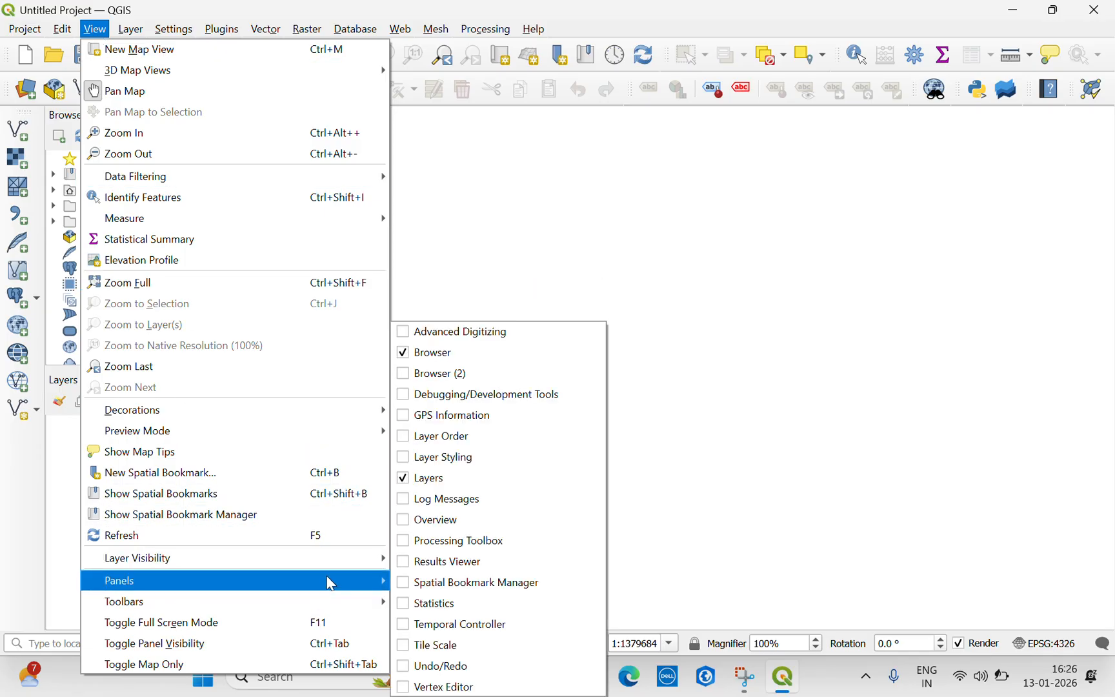
mouse_move(181, 601)
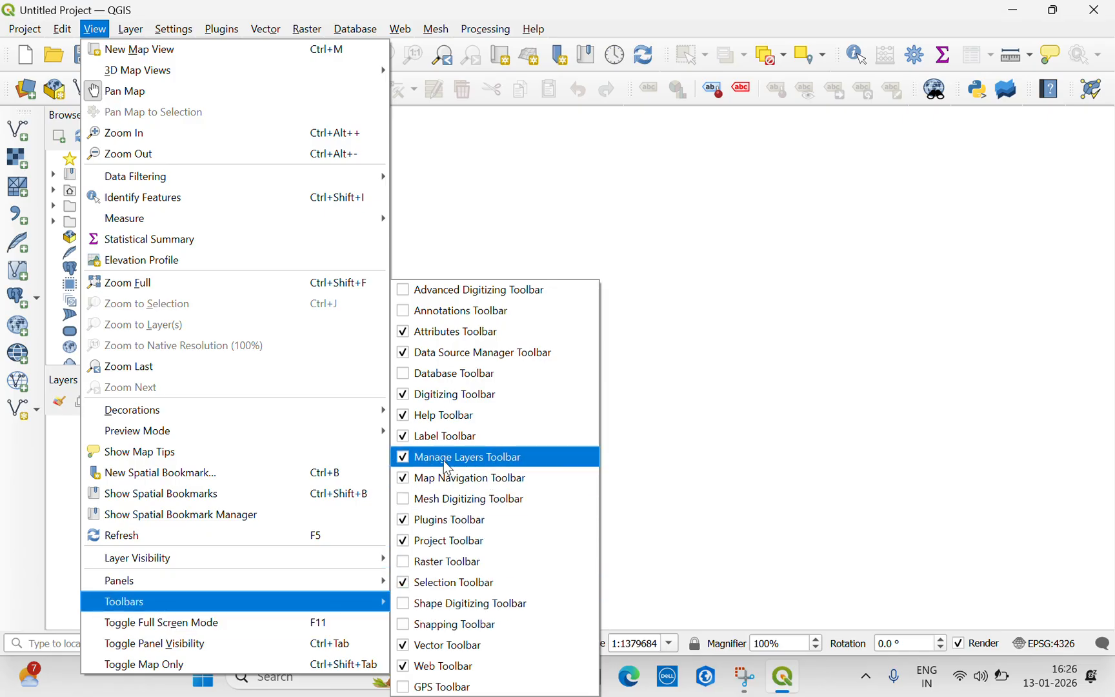
left_click(422, 459)
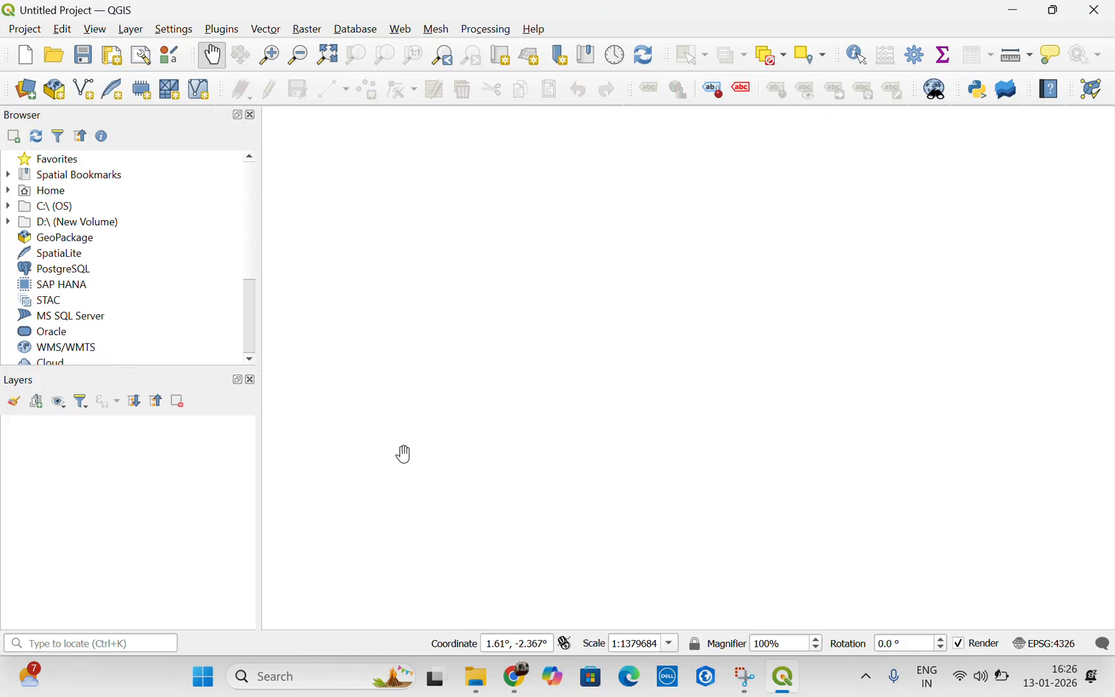
left_click(94, 30)
mouse_move(133, 591)
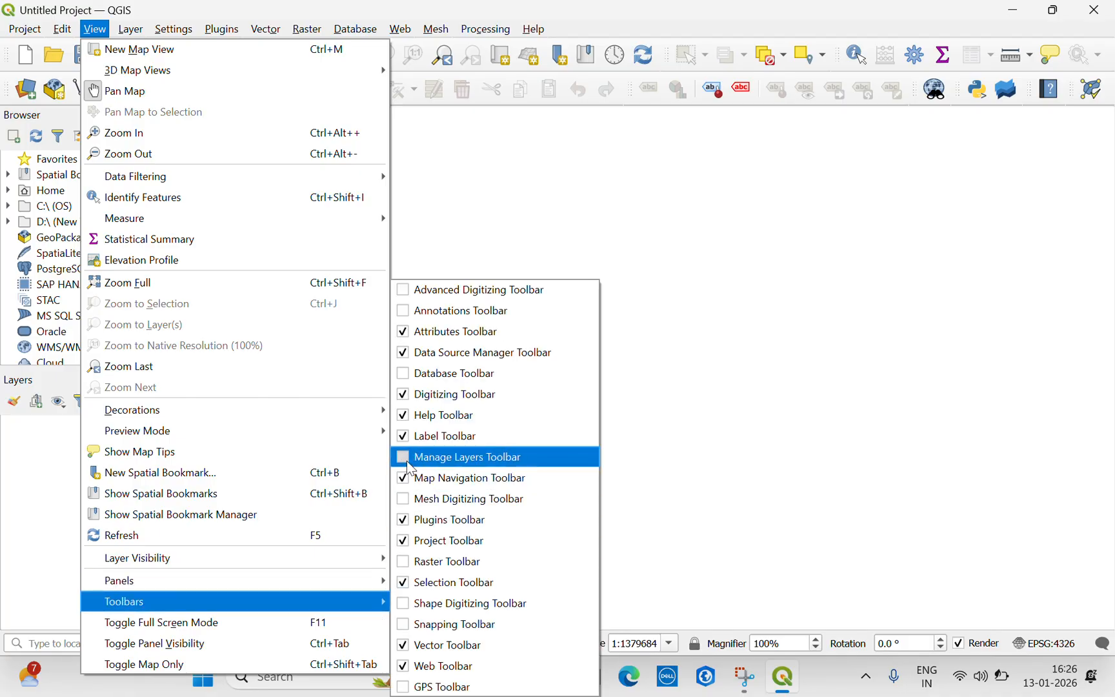
left_click(409, 460)
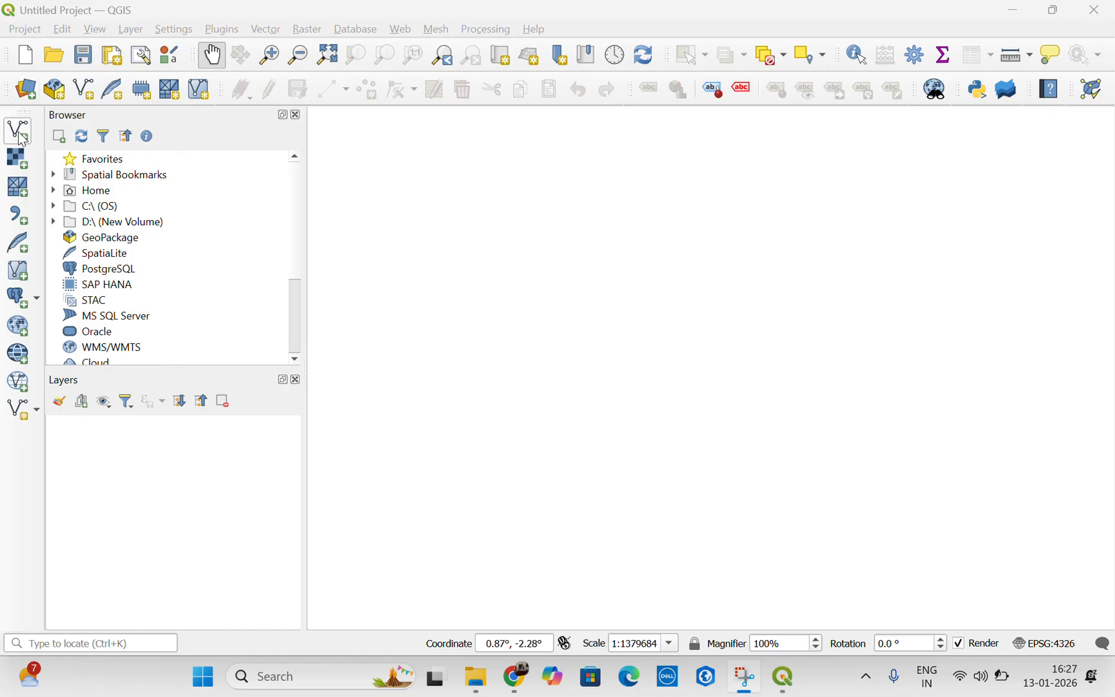
Dock the Manage Layers Toolbar horizontally below the other toolbars and return it to its vertical position beside the Browser.
left_click_drag(21, 114, 309, 127)
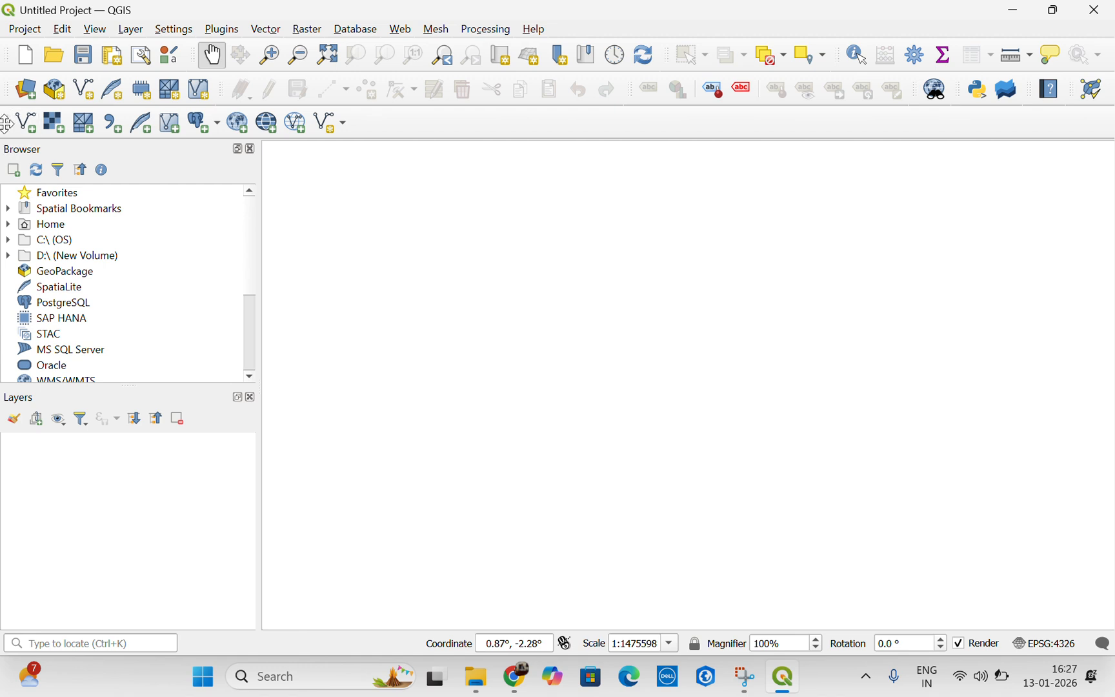
left_click_drag(7, 123, 13, 129)
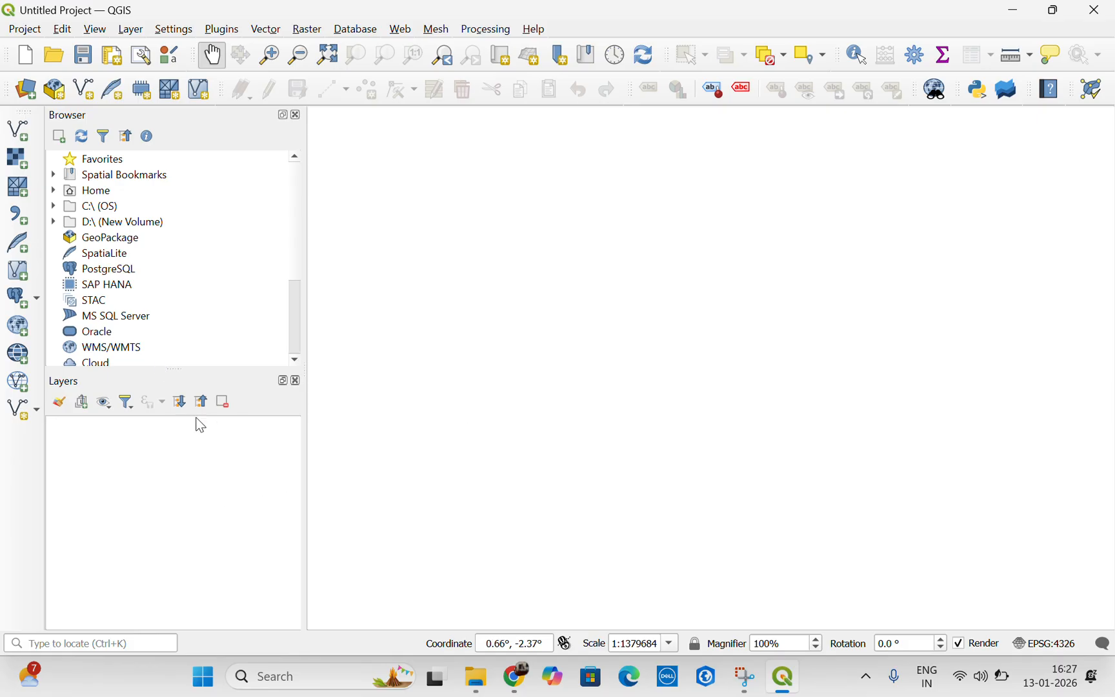
Hide the Layers panel and show the Layer Order panel.
left_click(96, 30)
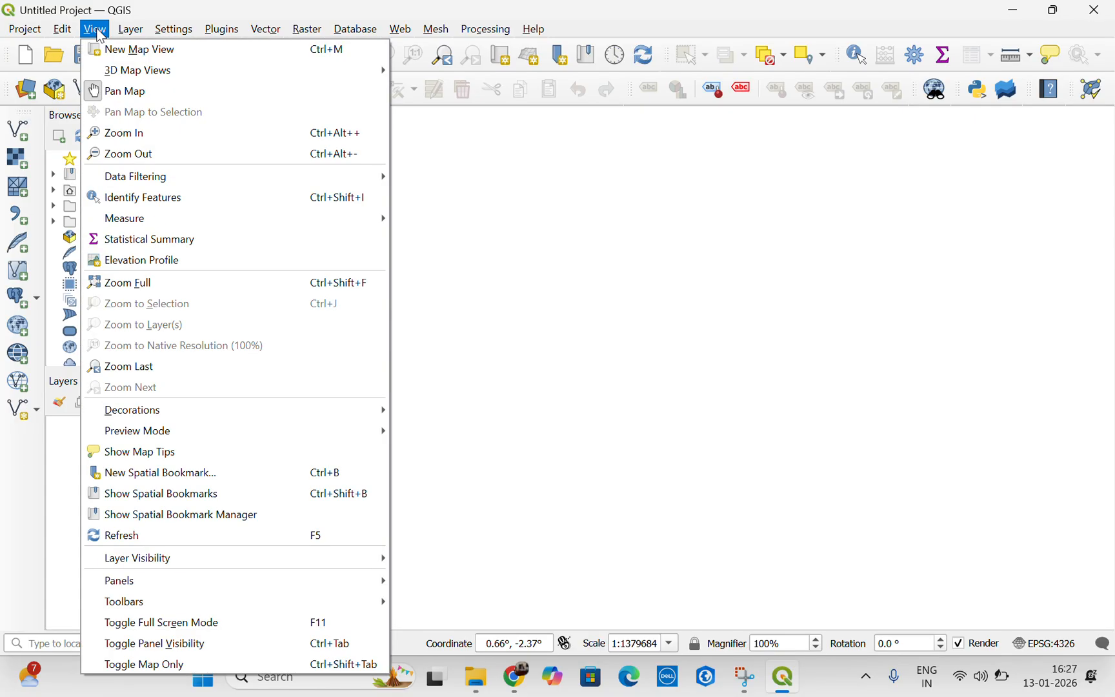
mouse_move(143, 589)
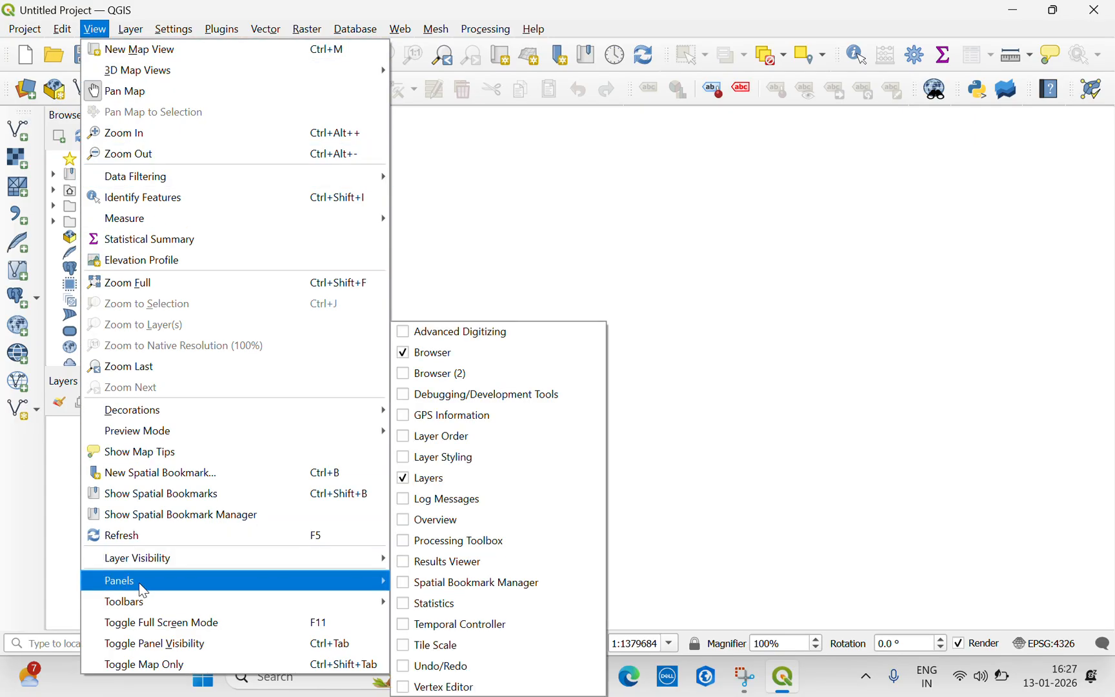
left_click(404, 481)
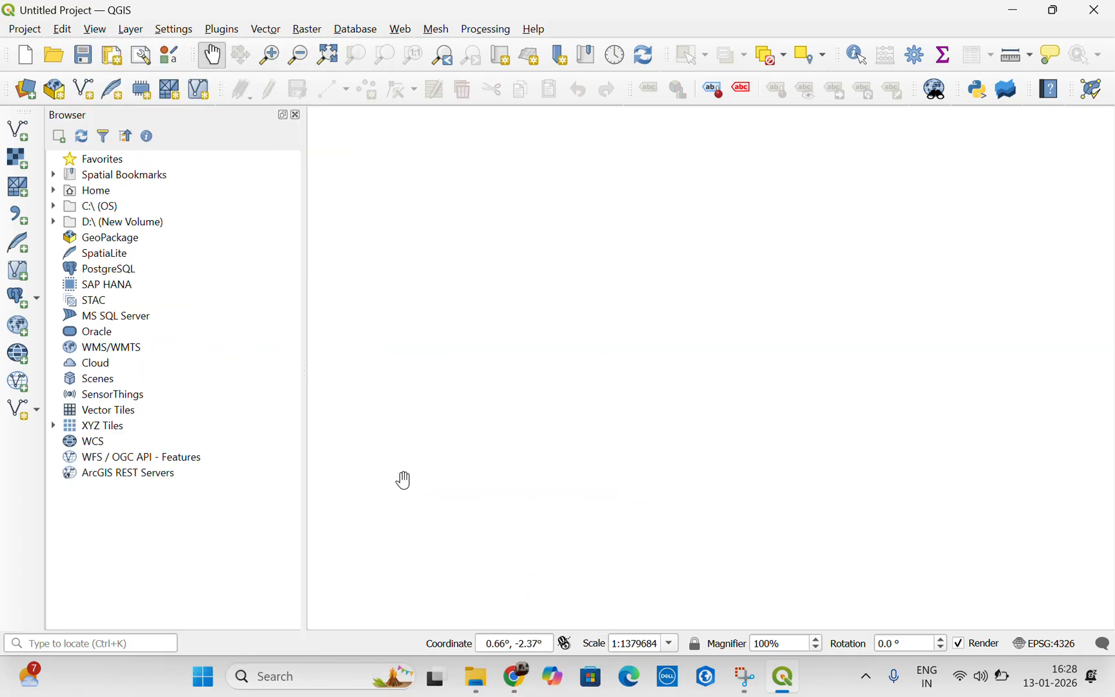
left_click(96, 29)
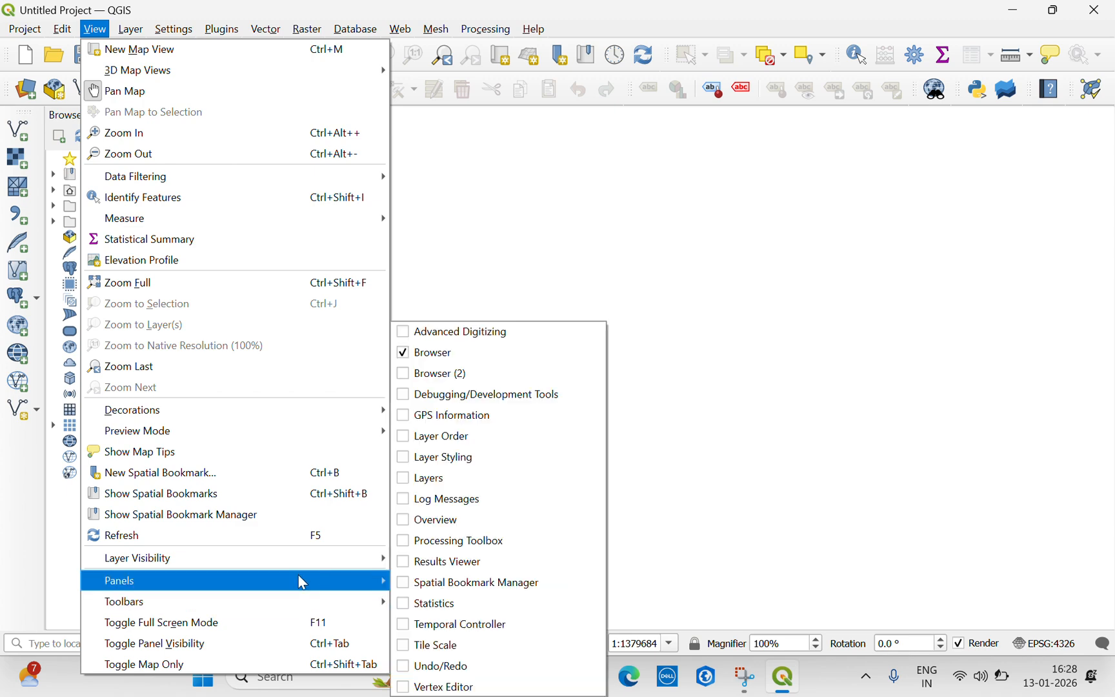
left_click(402, 439)
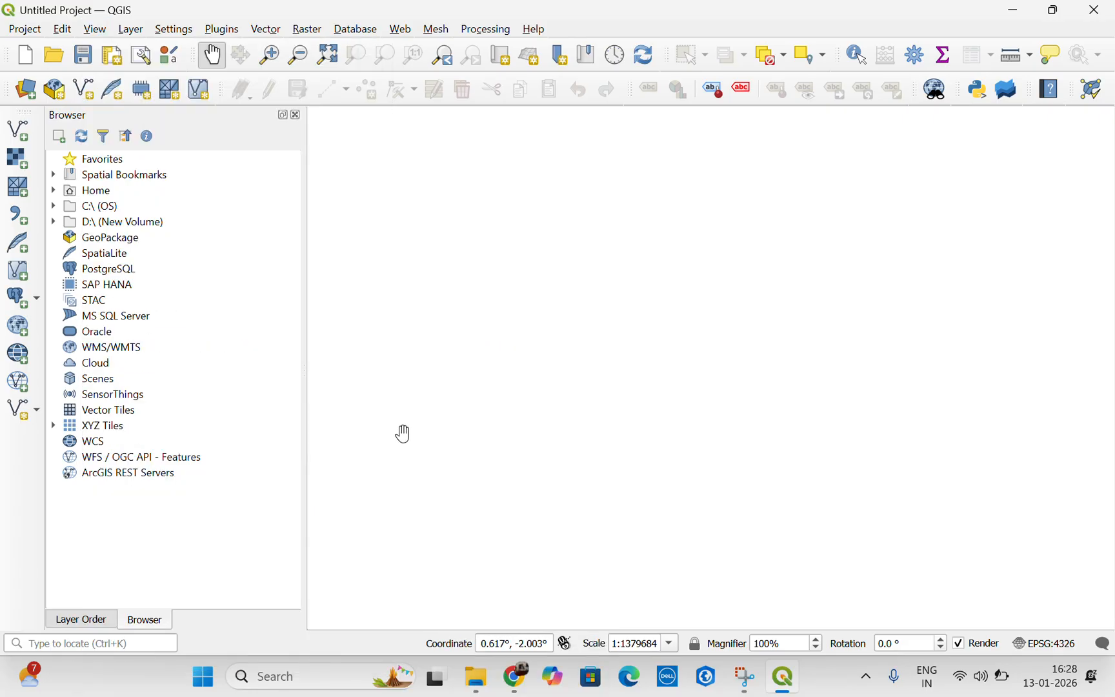
Show the Layers panel again and hide the Layer Order panel.
left_click(93, 29)
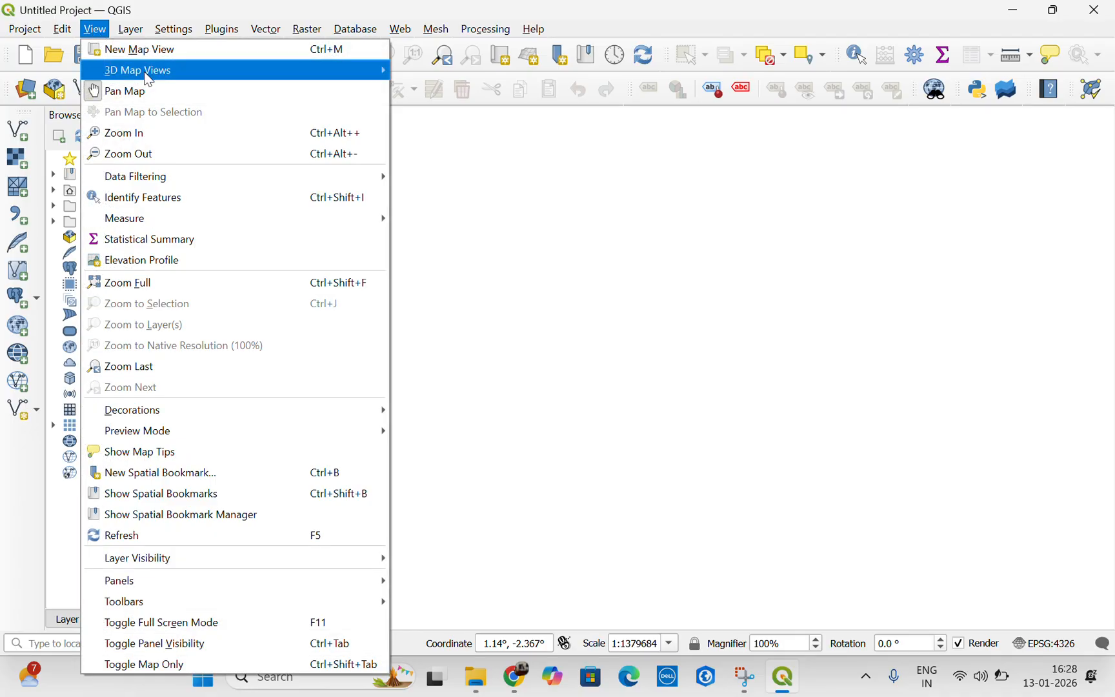
mouse_move(197, 588)
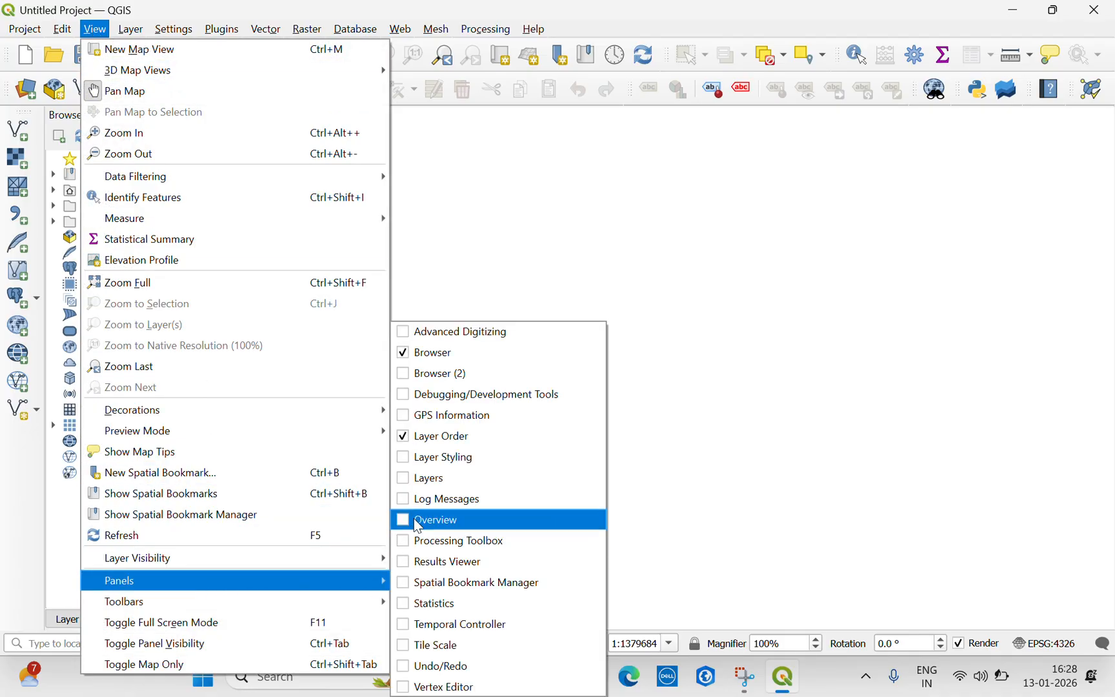
left_click(420, 479)
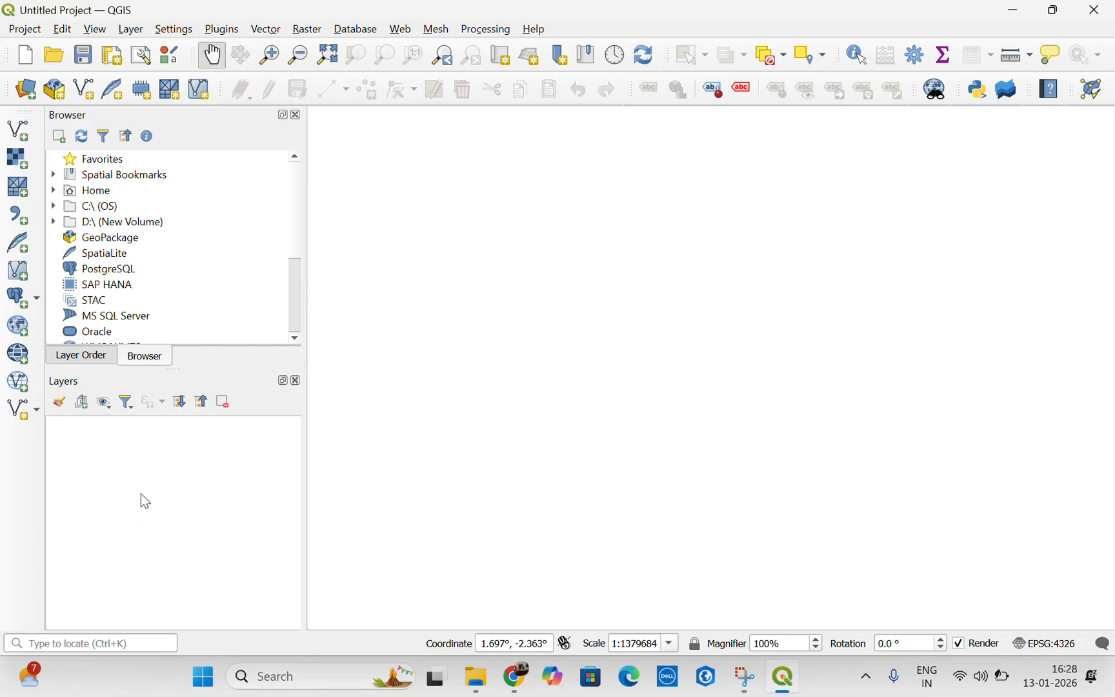
left_click(103, 30)
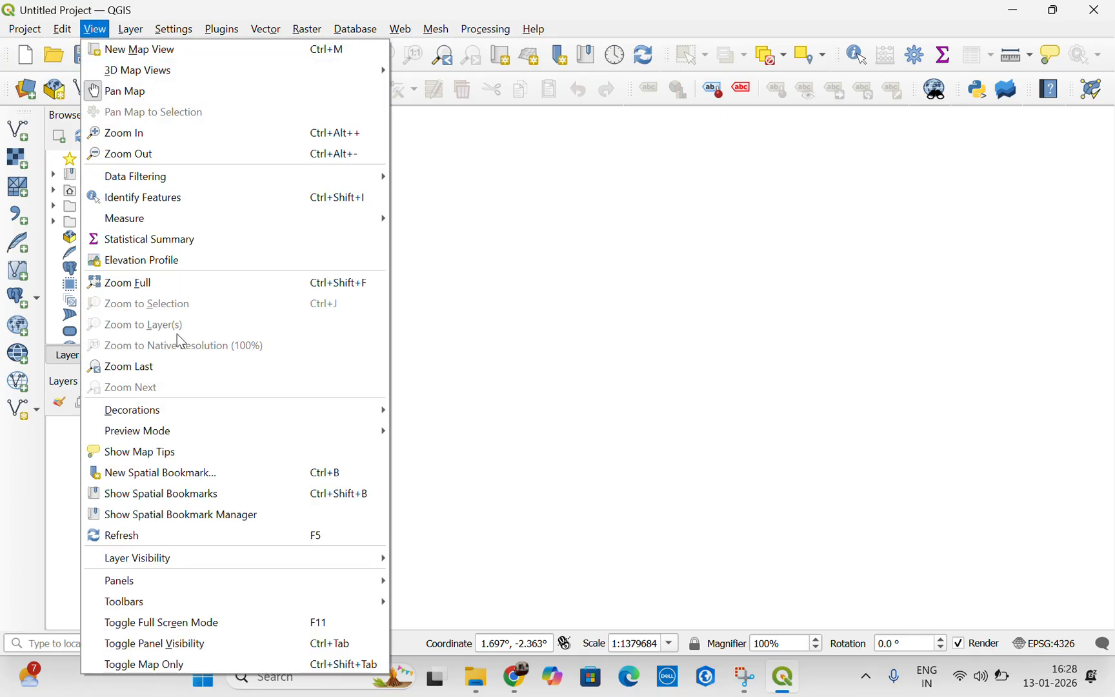
mouse_move(168, 581)
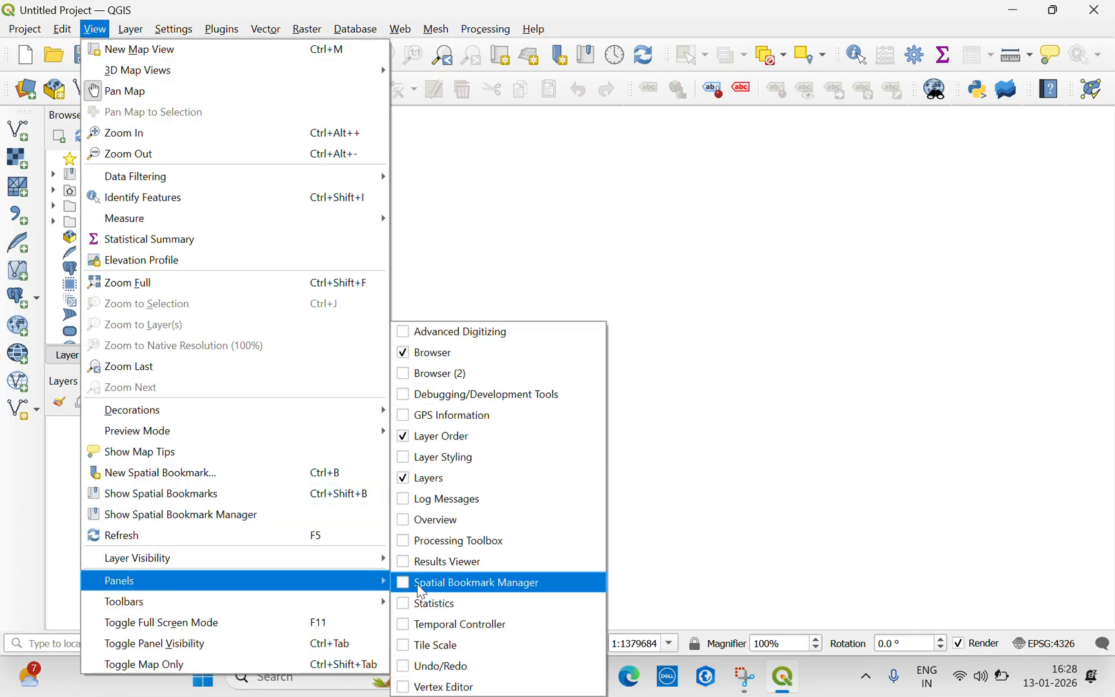
left_click(406, 437)
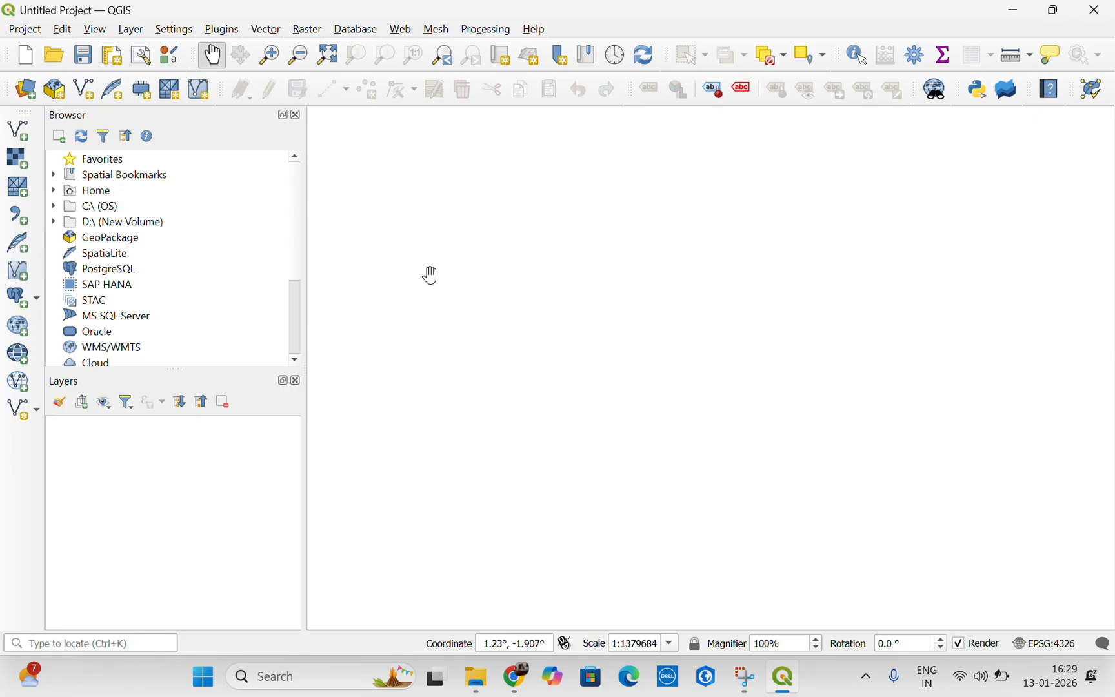
Open the plugin manager with the list of all plugins, dismissing the installer message.
left_click(219, 31)
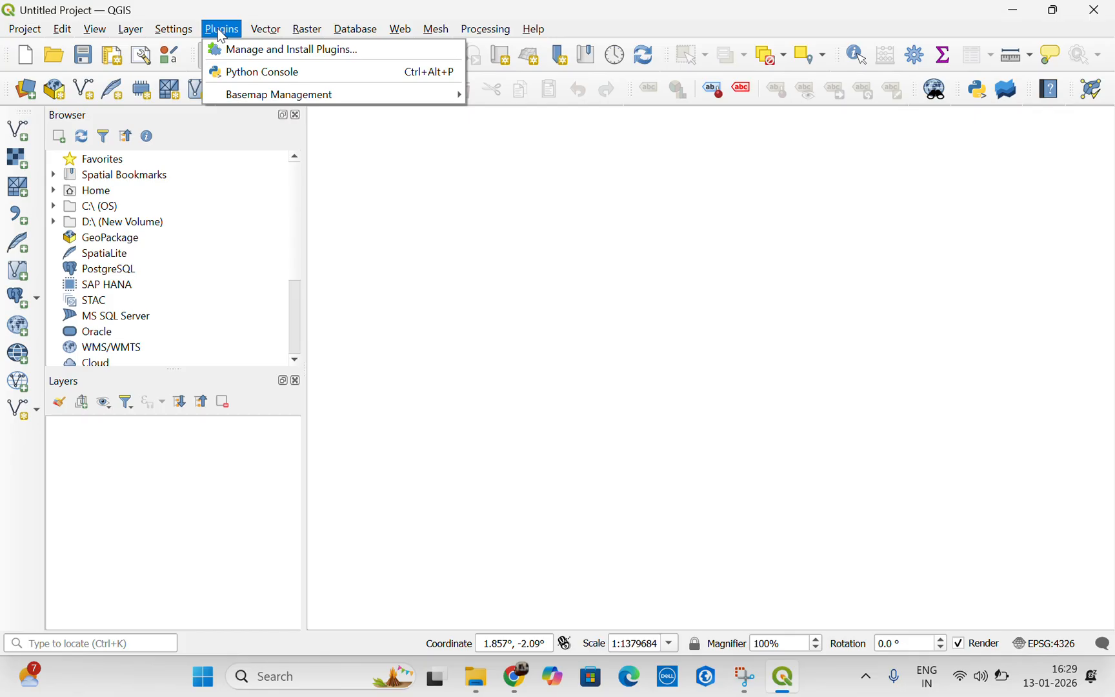
mouse_move(259, 101)
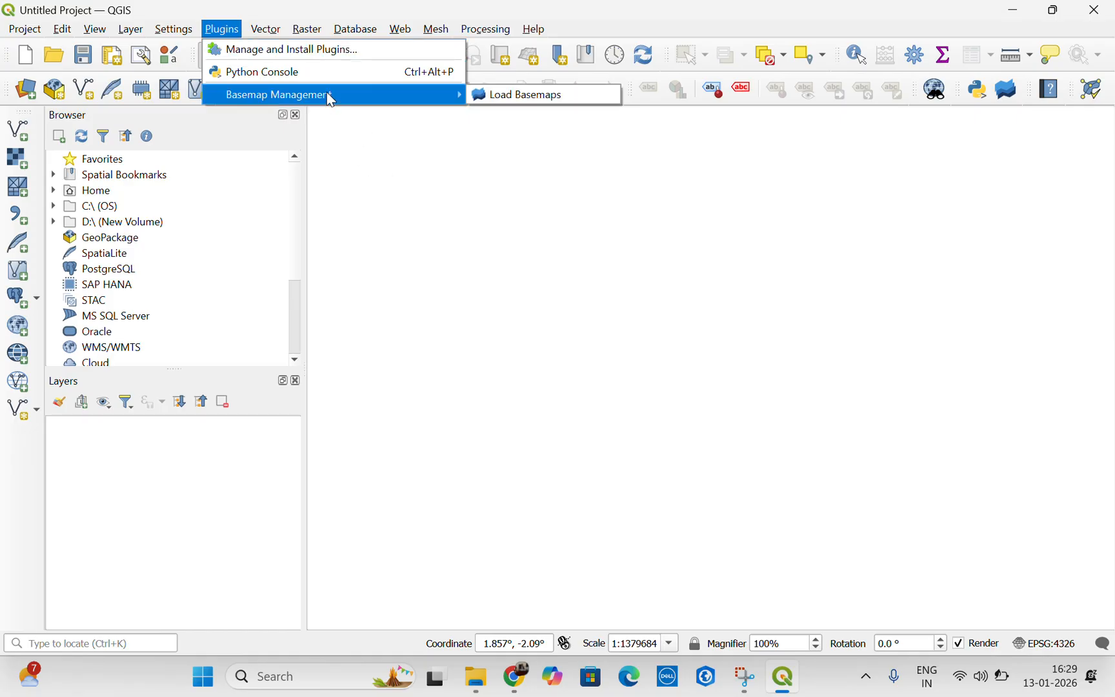
left_click(334, 60)
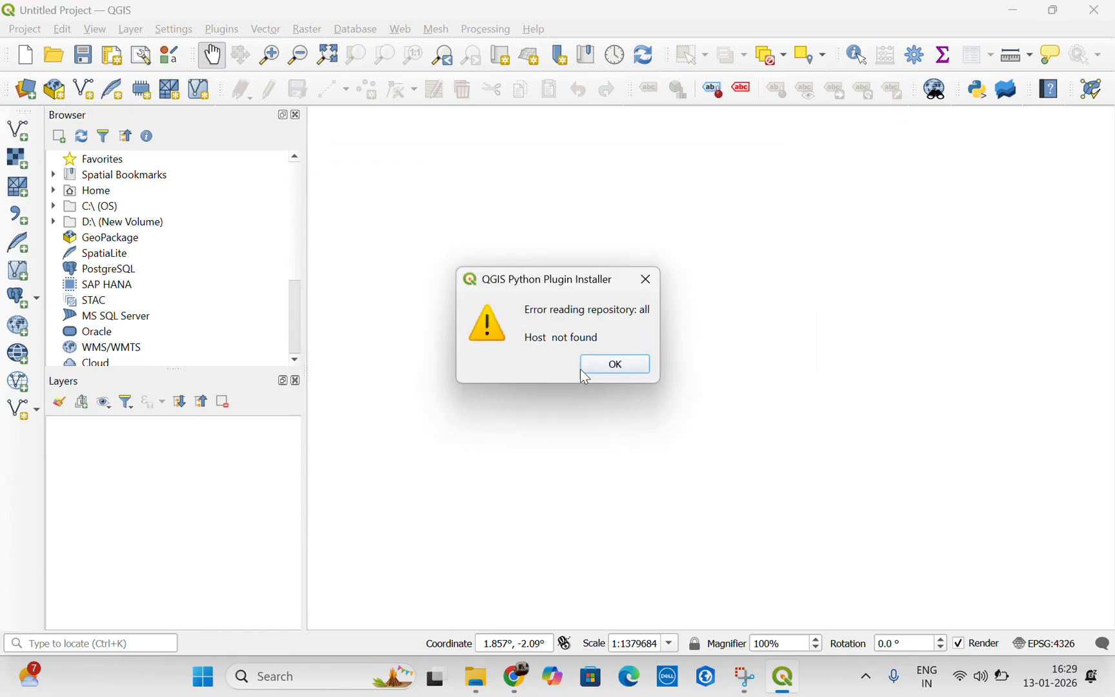
left_click(611, 367)
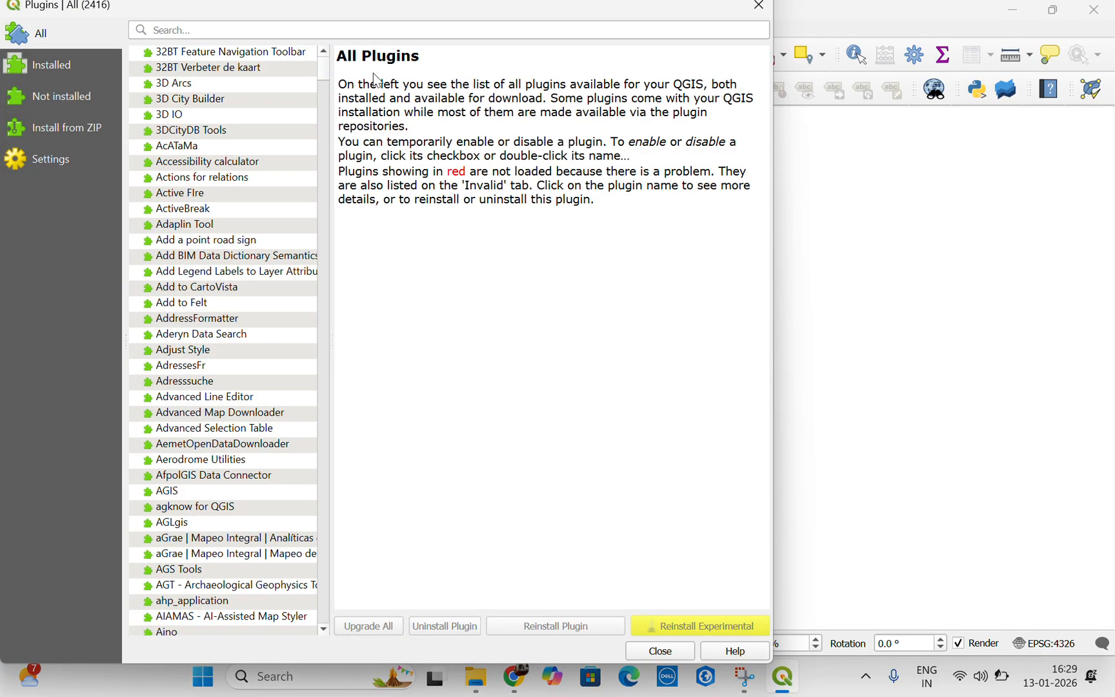
Search all plugins for "basemap" and open the details of the Basemaps plugin.
left_click(250, 35)
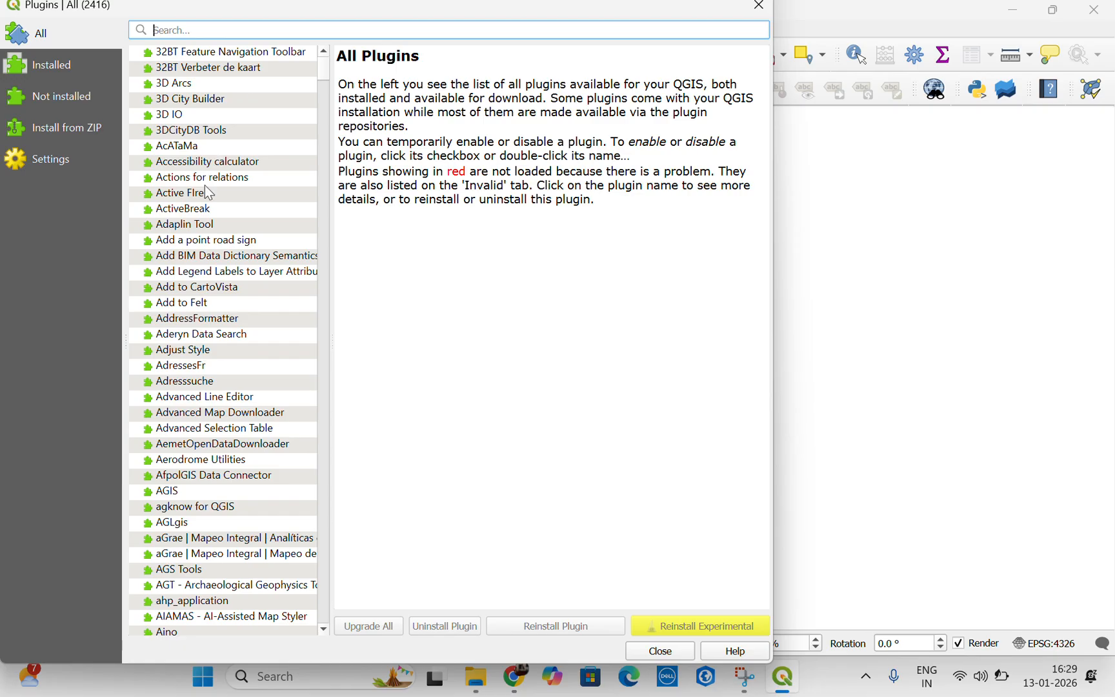
scroll(192, 314, "down", 5)
scroll(192, 315, "down", 15)
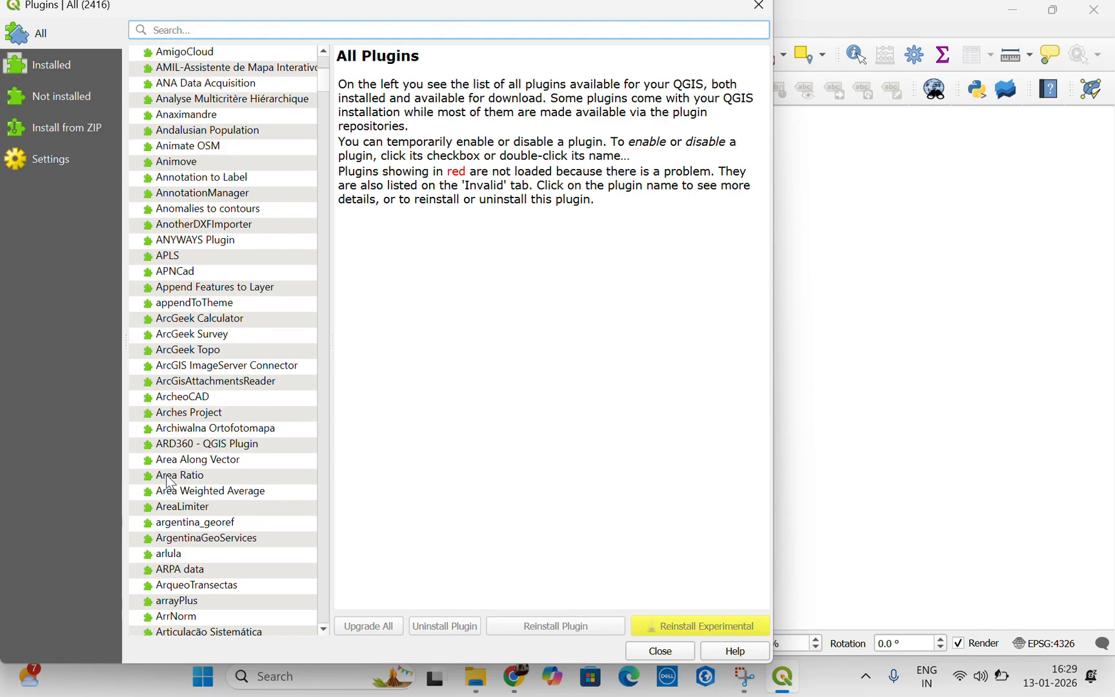
left_click(471, 32)
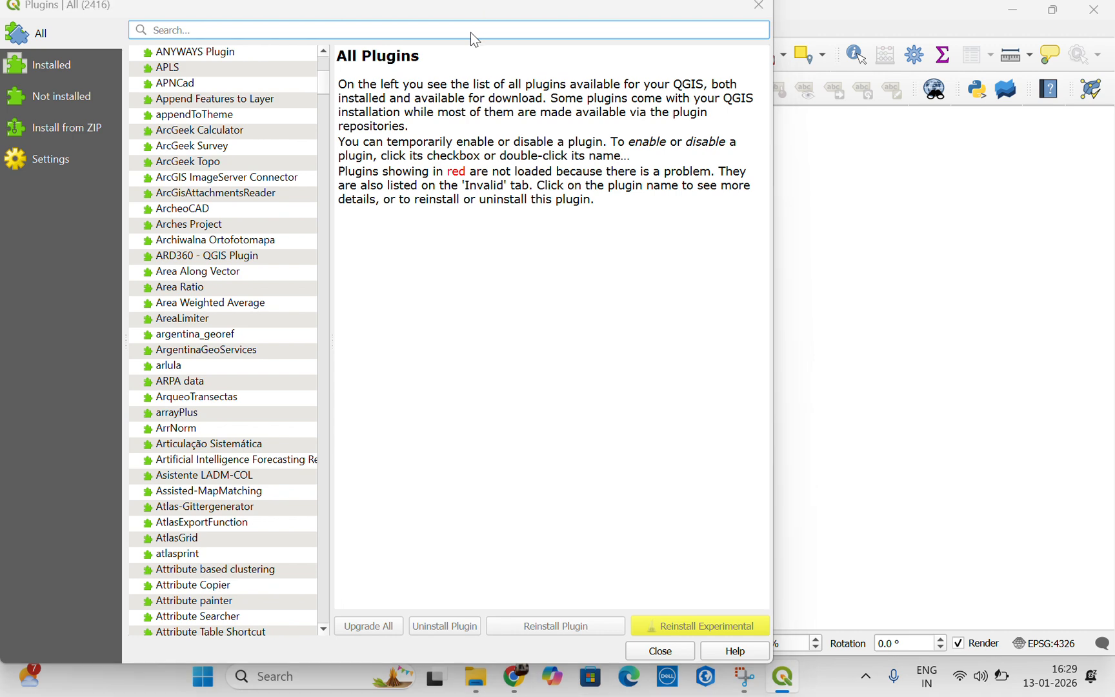
left_click(247, 30)
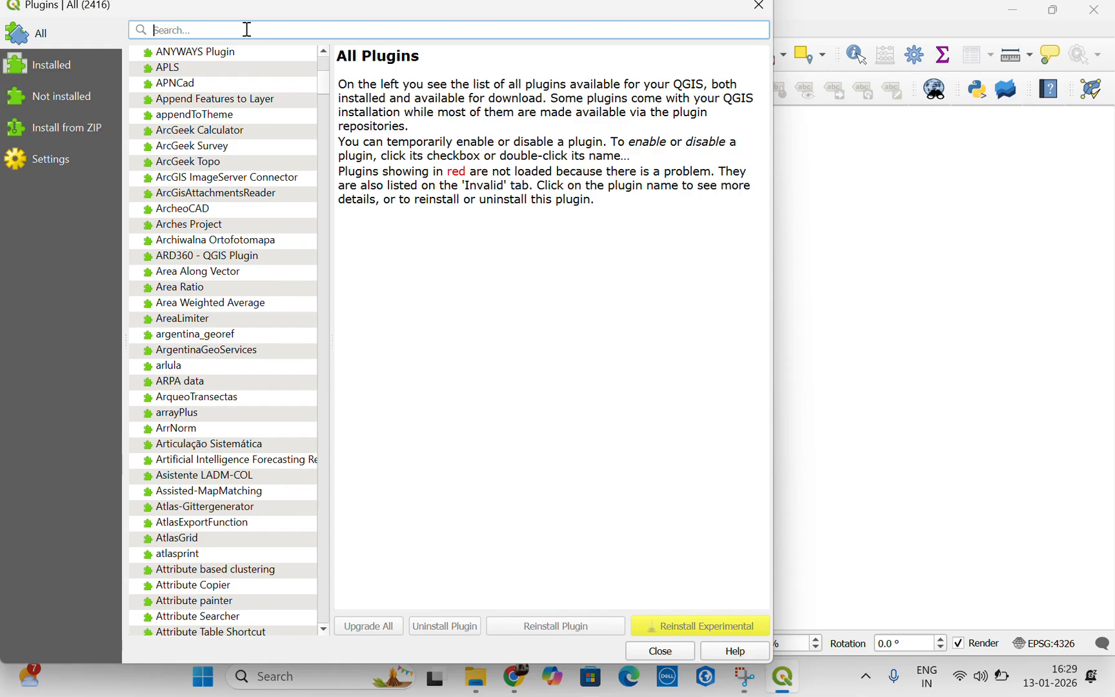
type("ba")
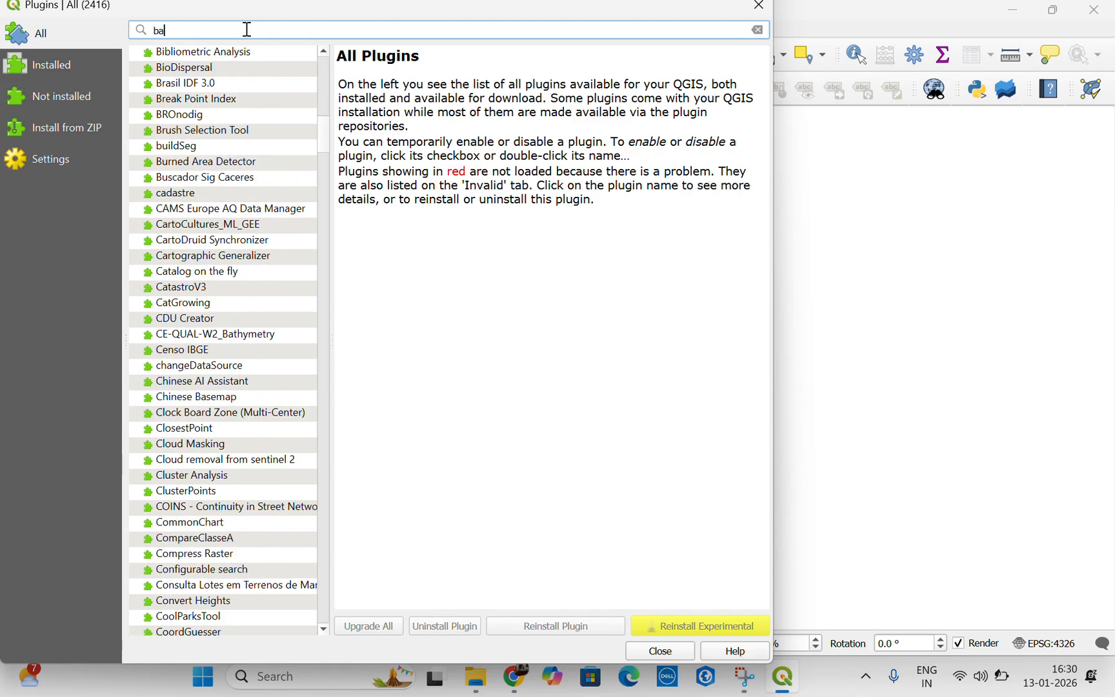
type("se")
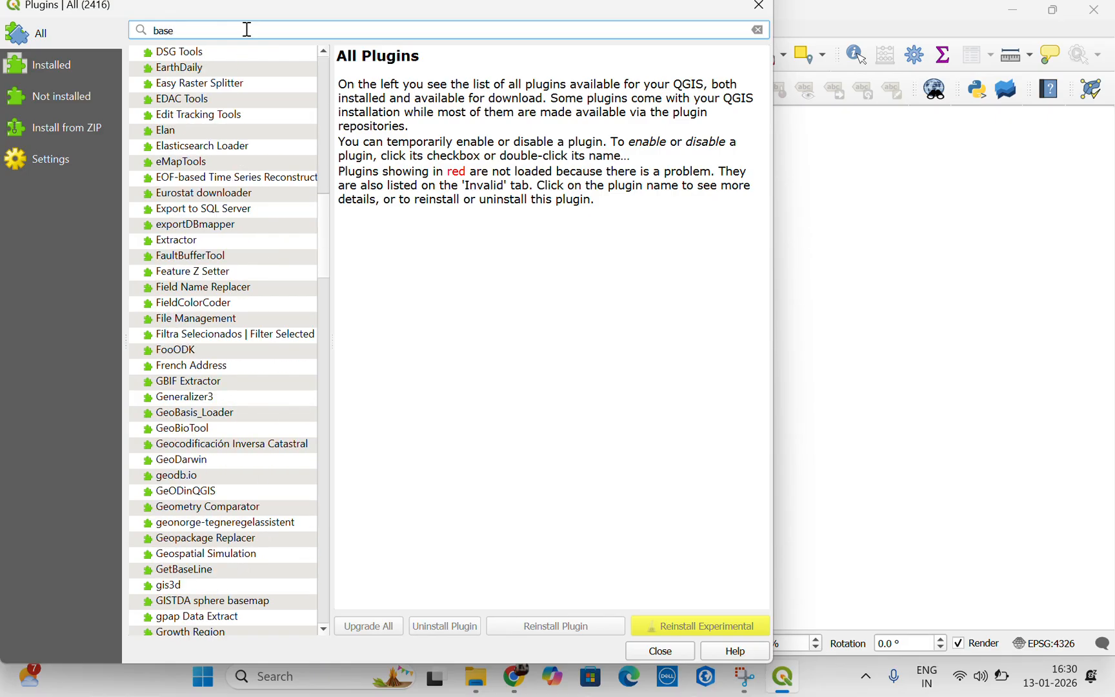
type("map")
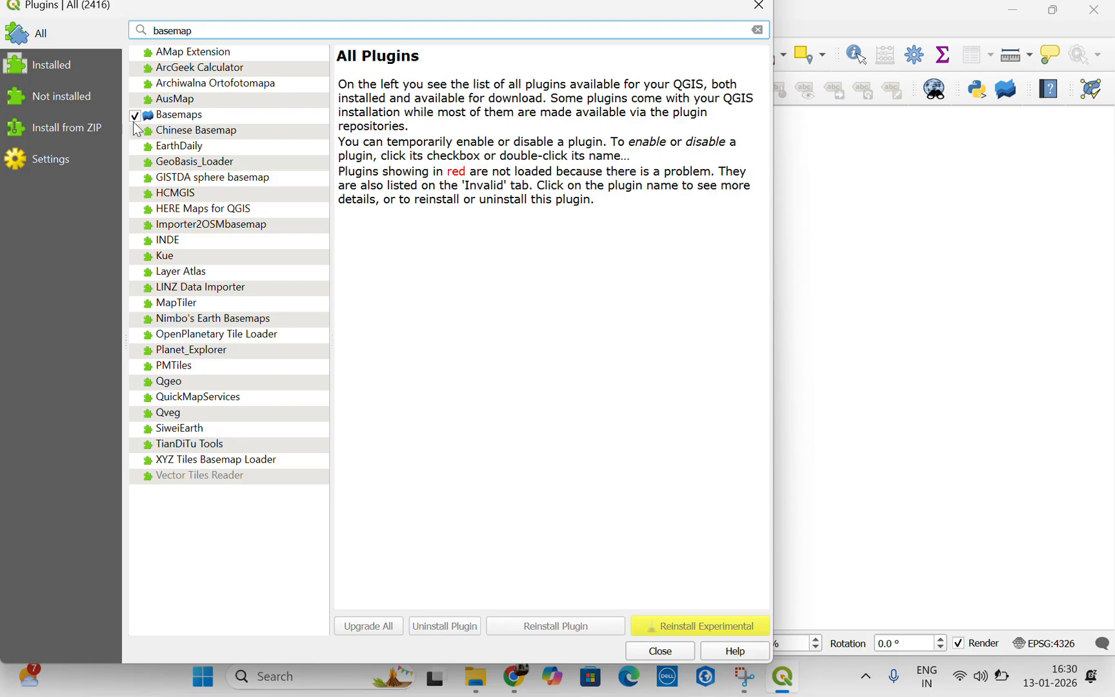
left_click(179, 119)
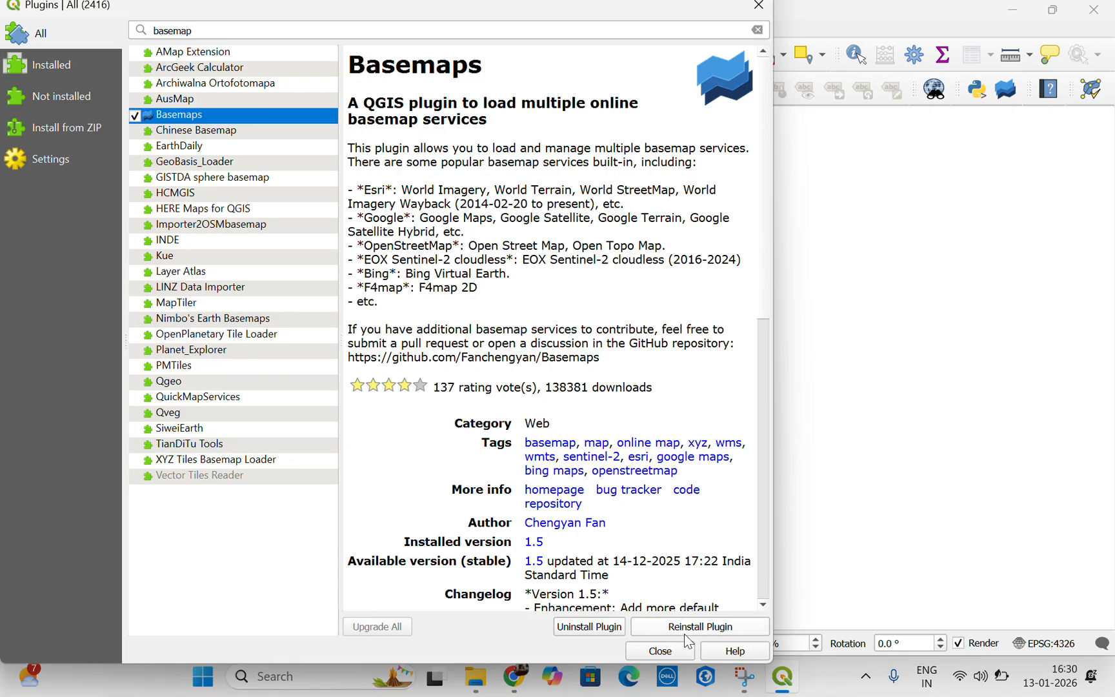
Close the plugin manager and open the Basemaps plugin's dialog for loading basemaps.
left_click(760, 9)
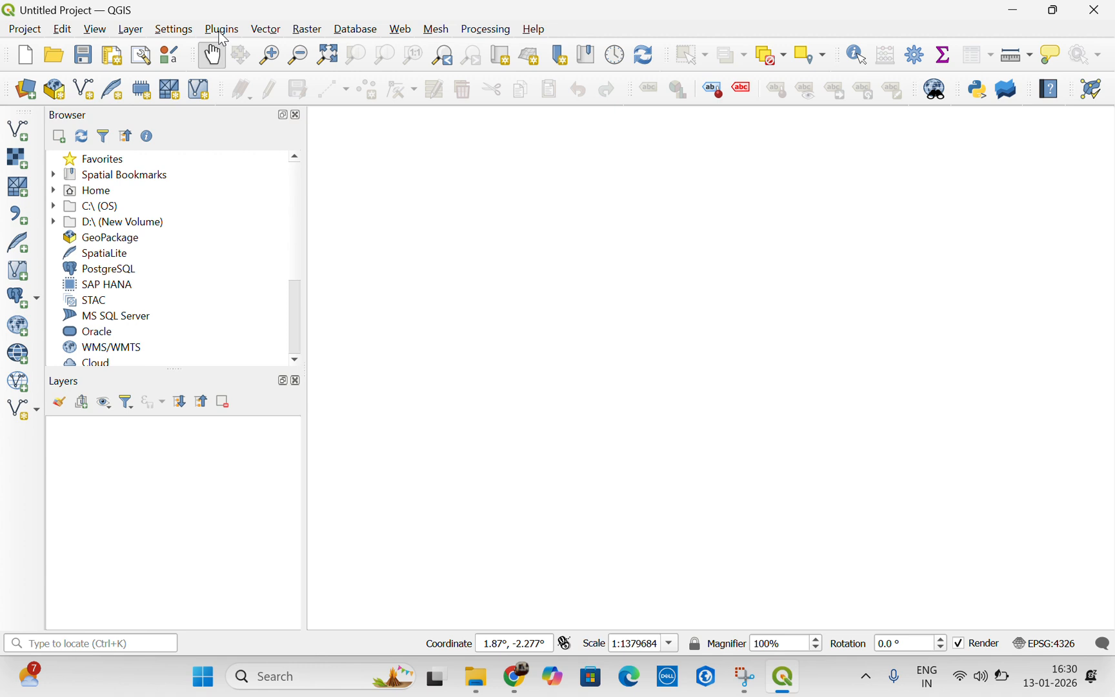
left_click(222, 29)
mouse_move(249, 101)
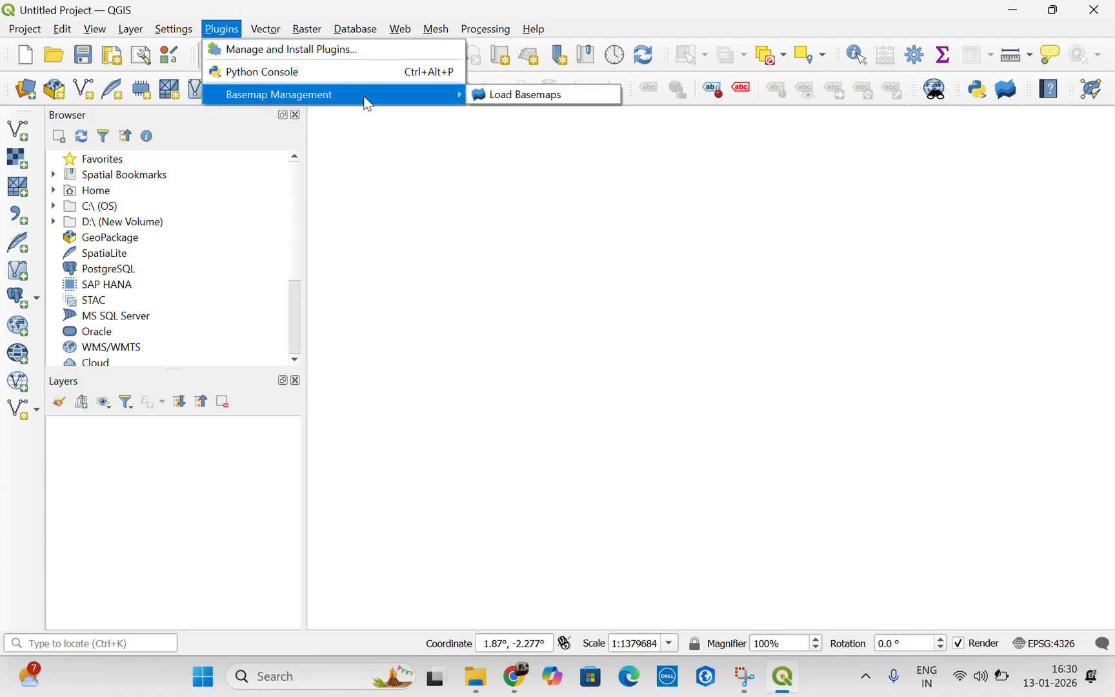
left_click(530, 95)
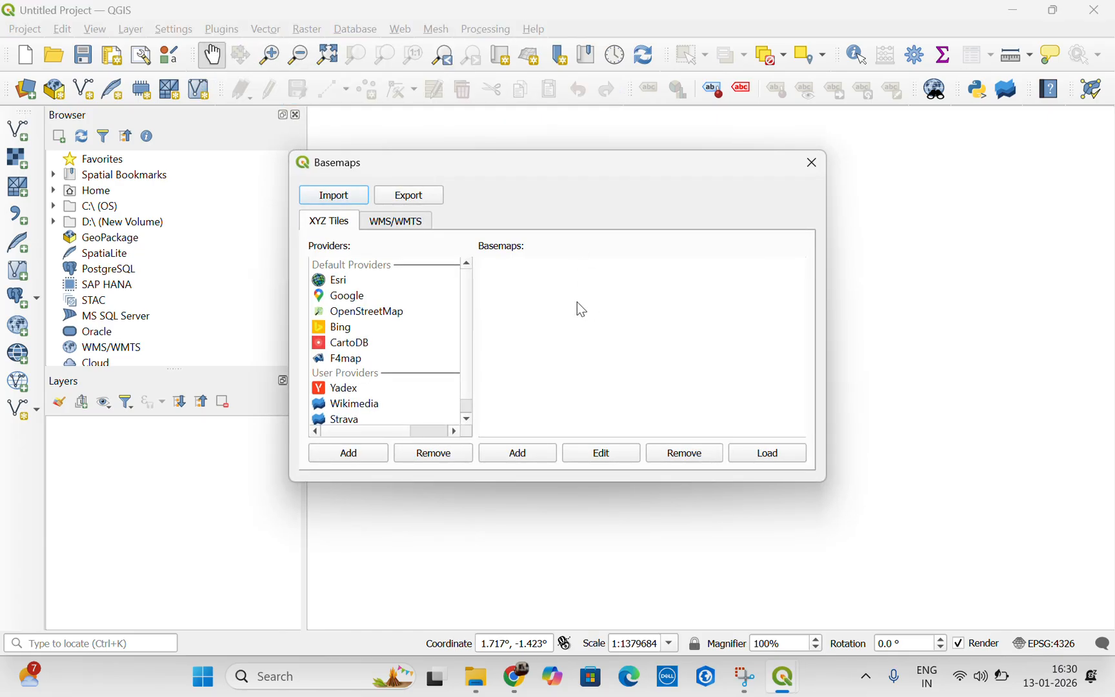
Load the Google Satellite Hybrid basemap from the Google provider into the project and close the Basemaps dialog.
left_click(349, 298)
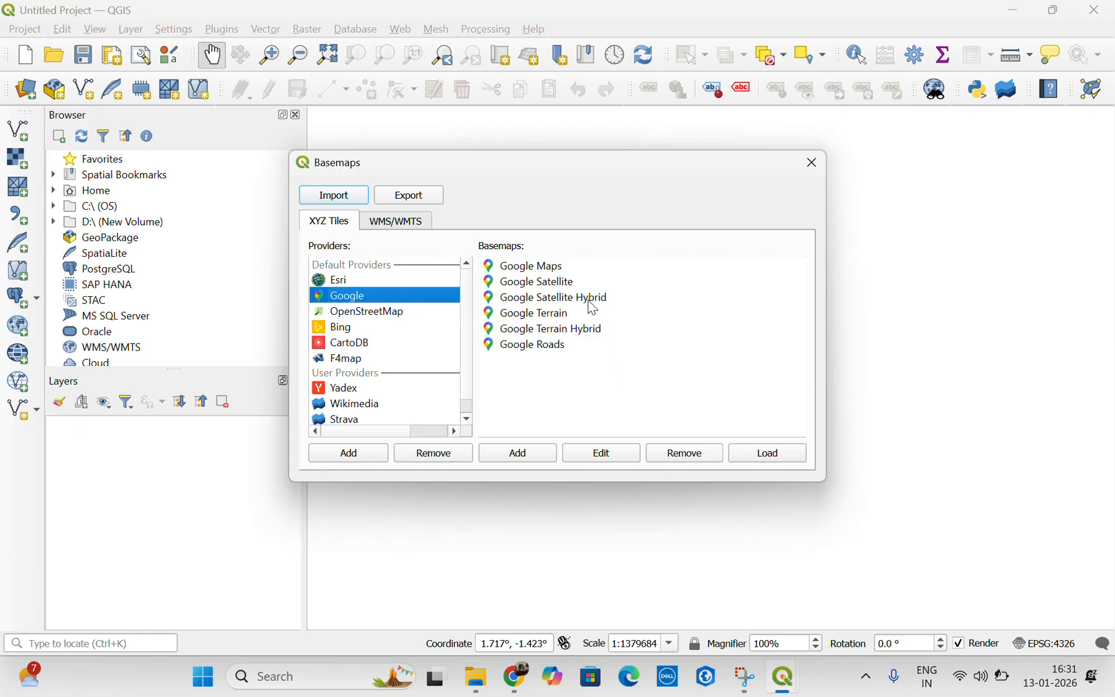
left_click(553, 303)
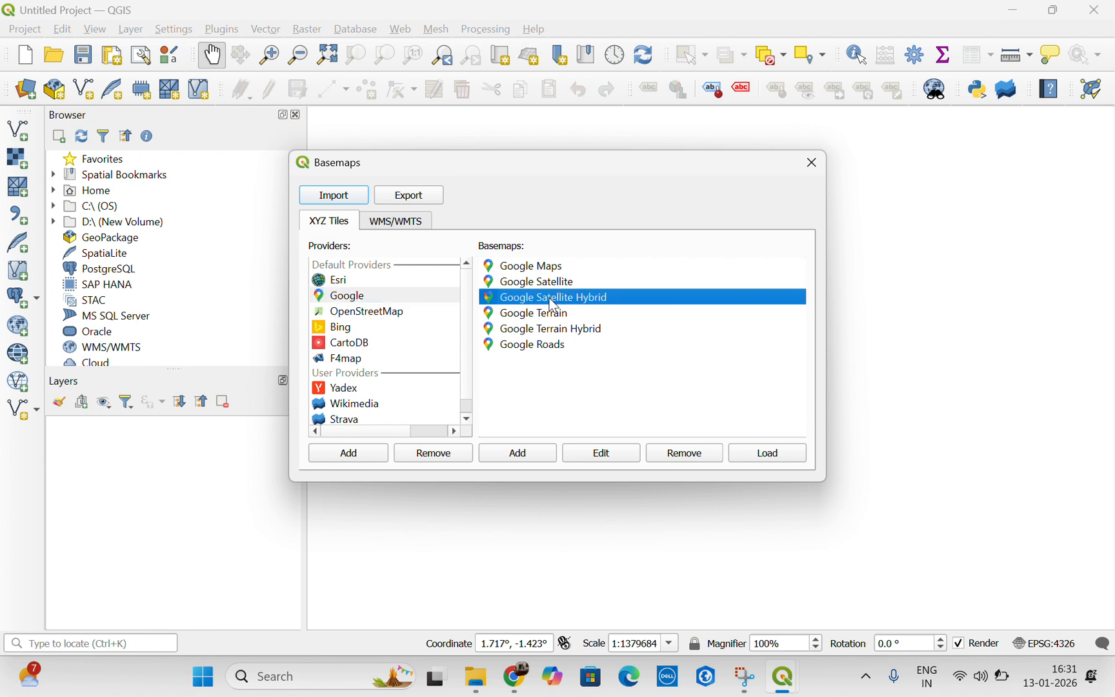
left_click(779, 456)
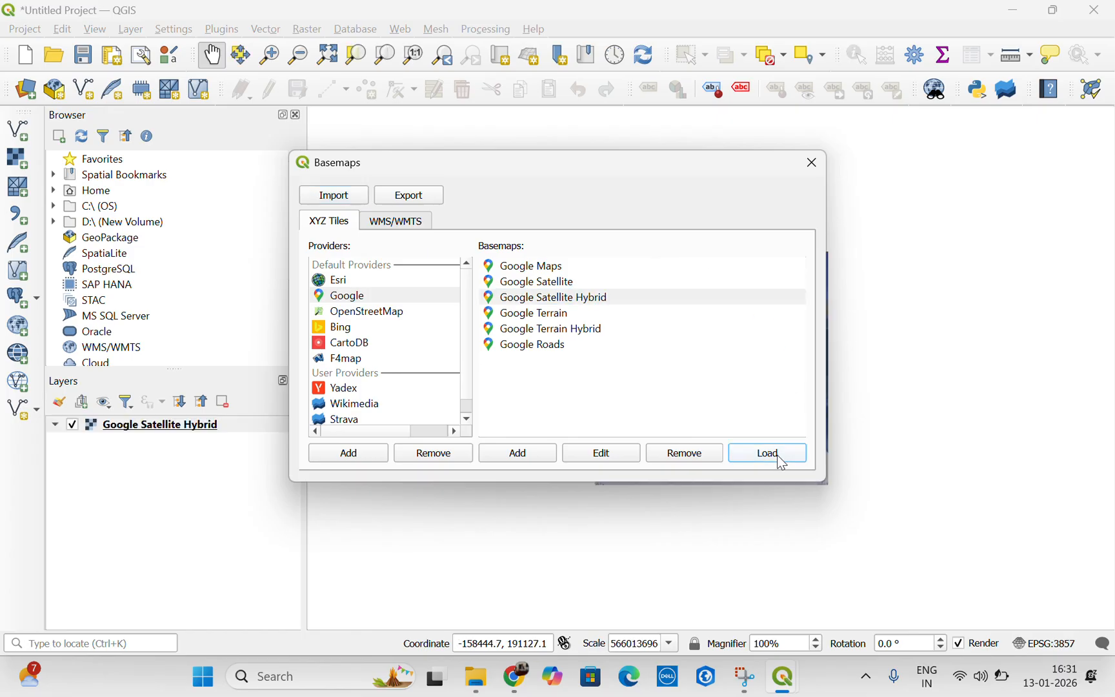
left_click(812, 163)
scroll(766, 326, "up", 3)
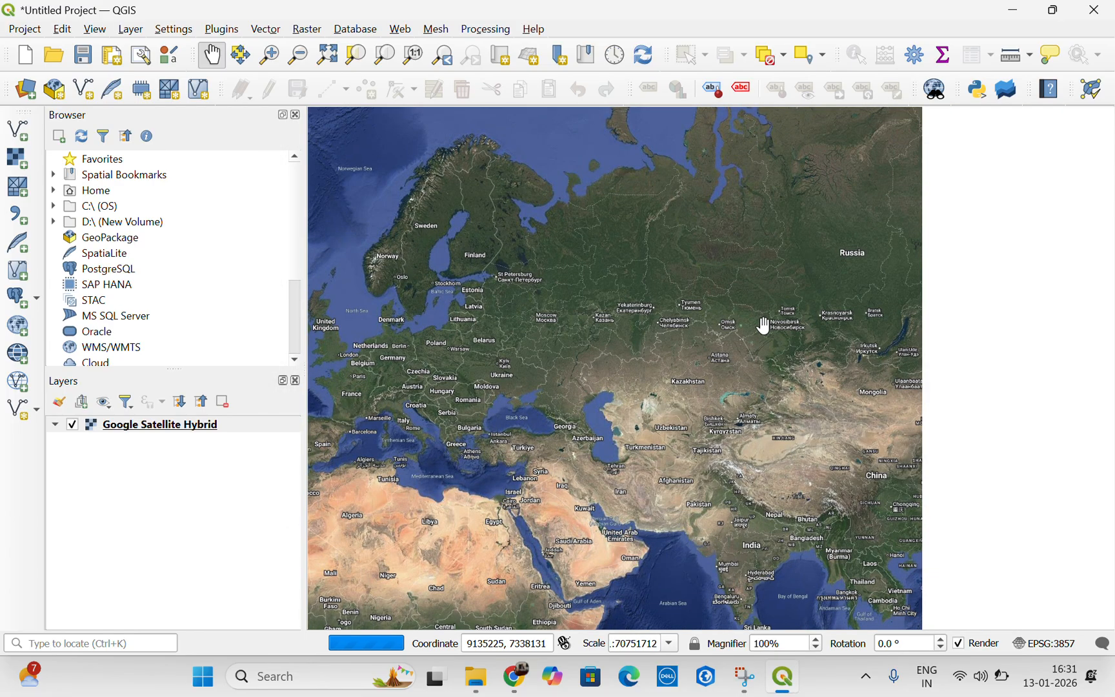
scroll(764, 326, "down", 1)
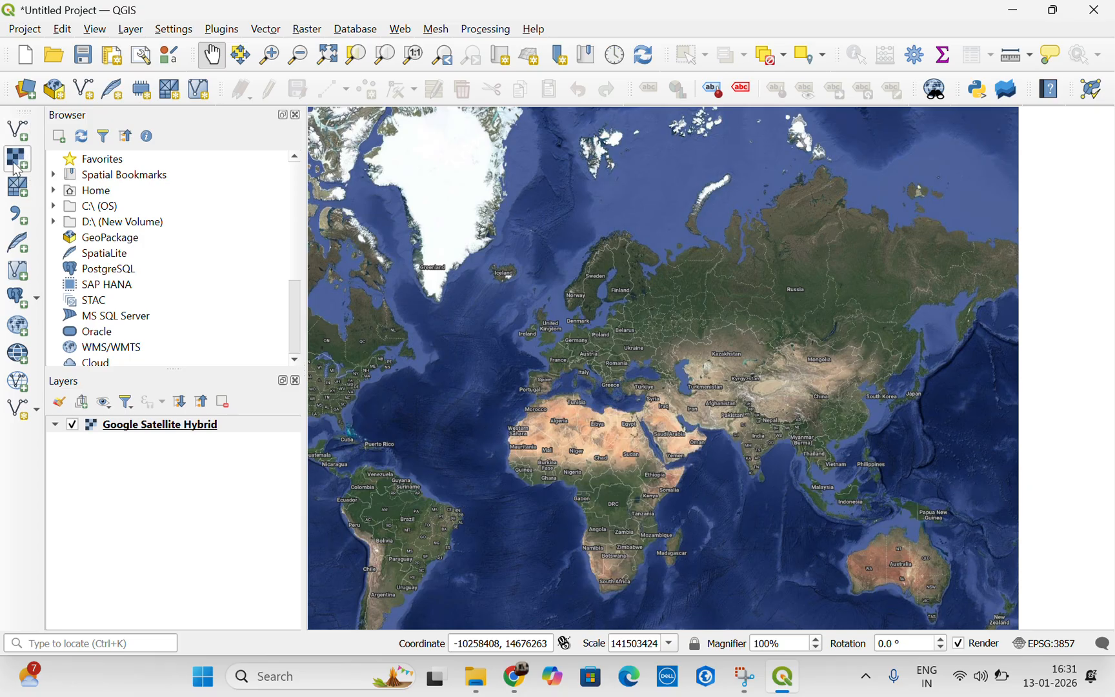
Start adding a raster layer from a file and browse to the toposheet folder on the D: drive.
left_click(17, 162)
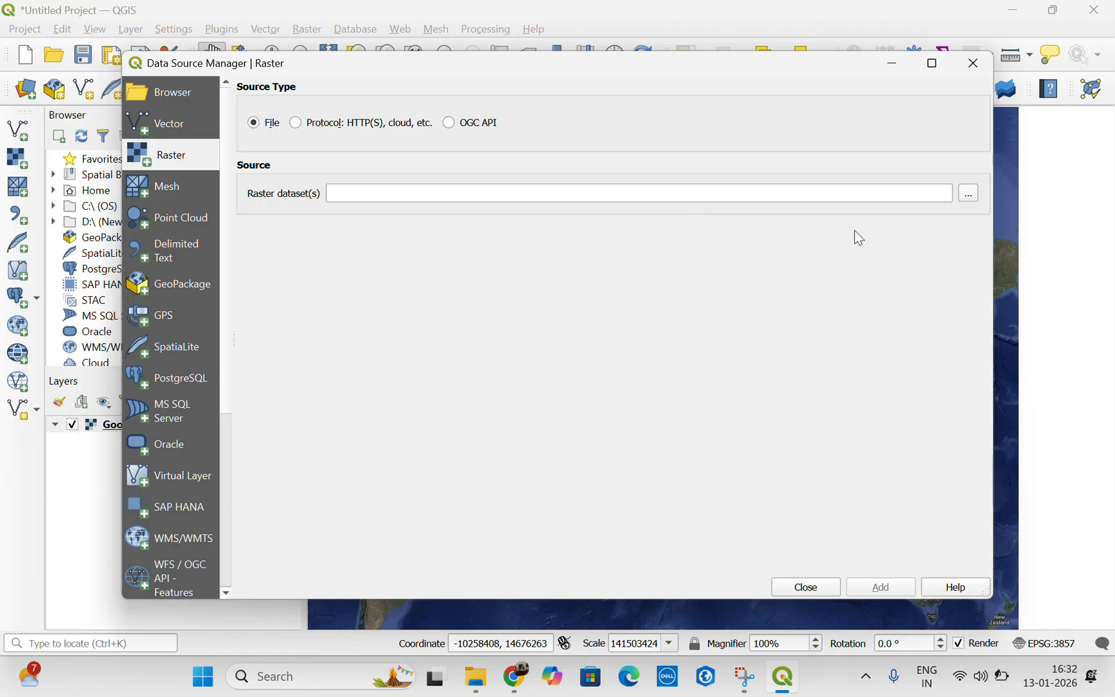
left_click(968, 194)
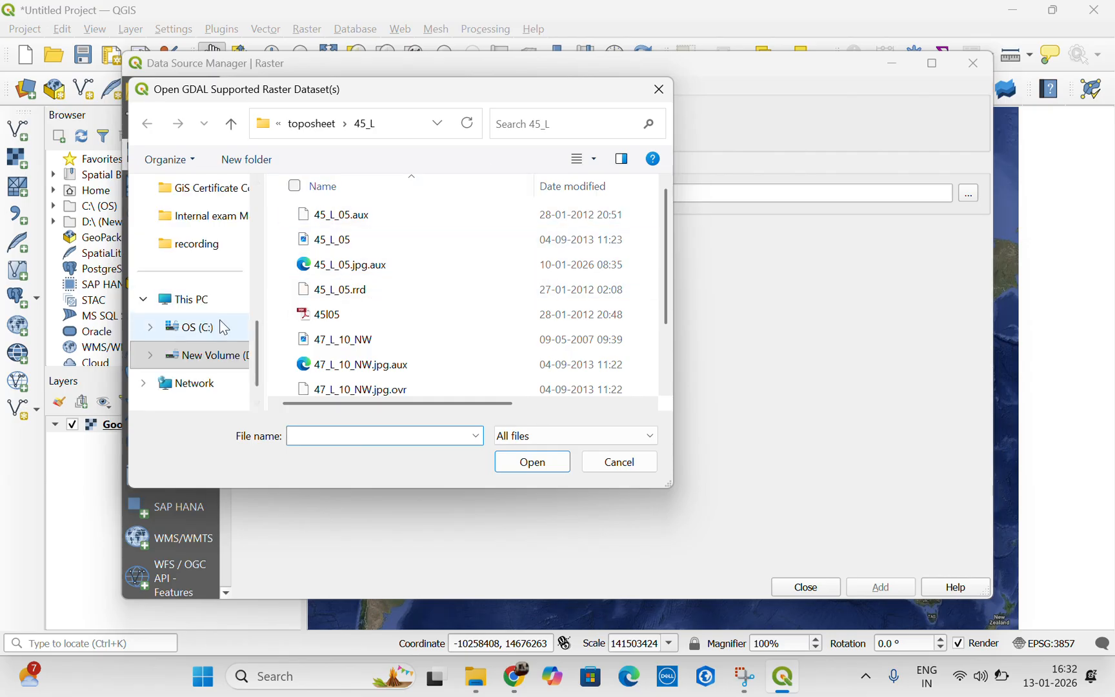
scroll(169, 280, "up", 3)
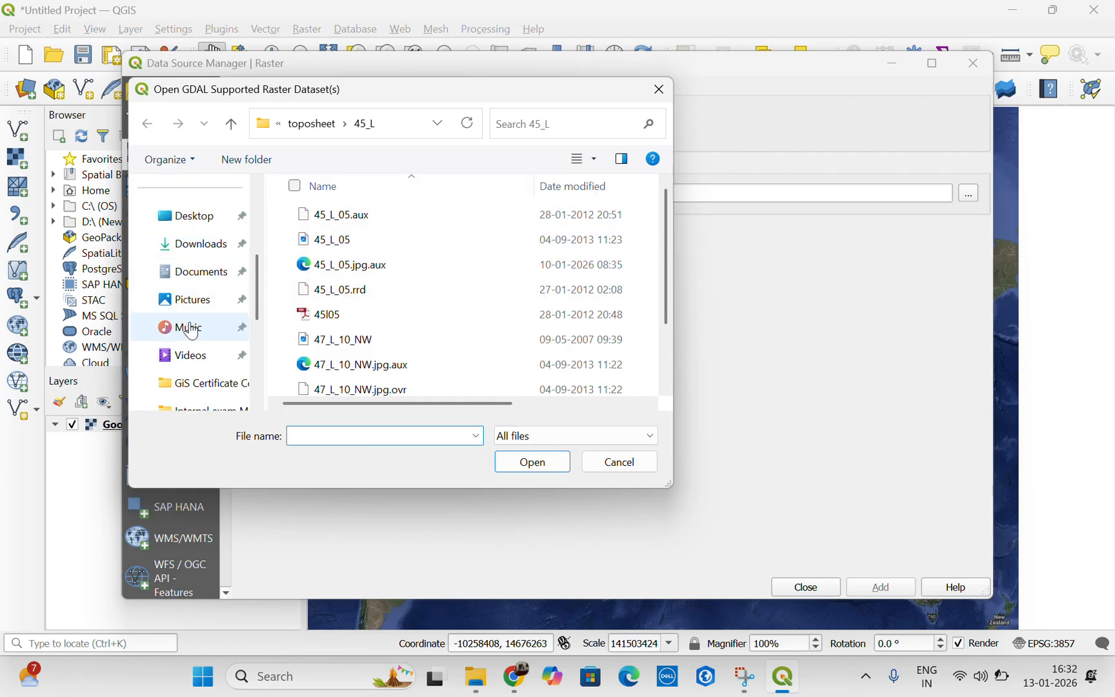
scroll(191, 326, "down", 1)
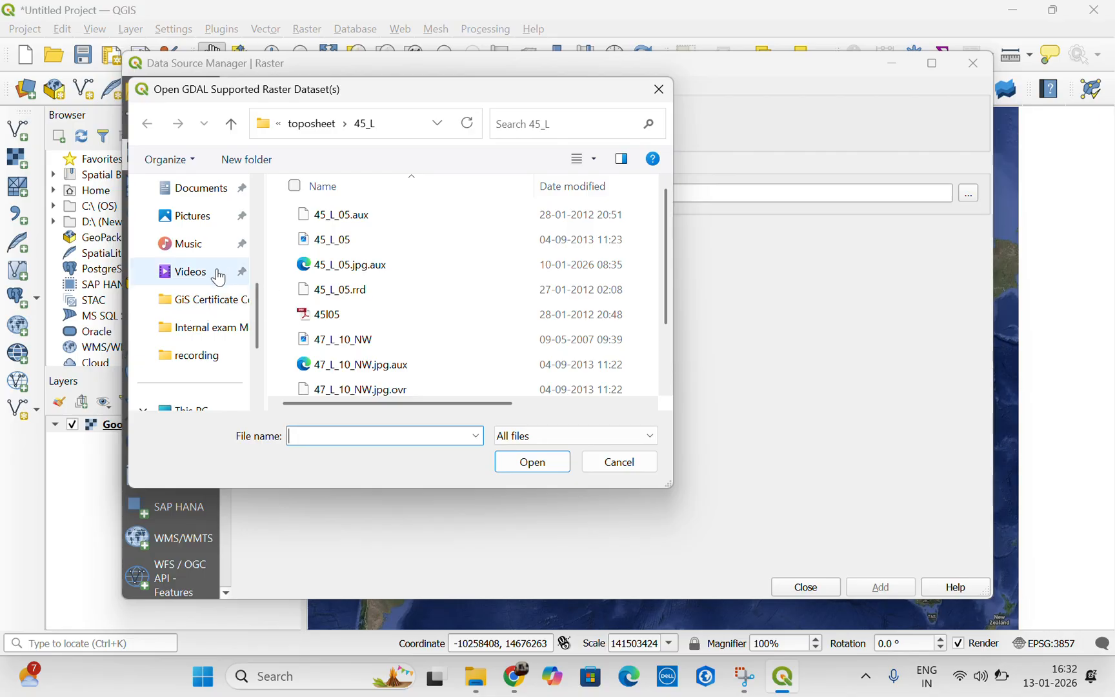
scroll(218, 277, "down", 1)
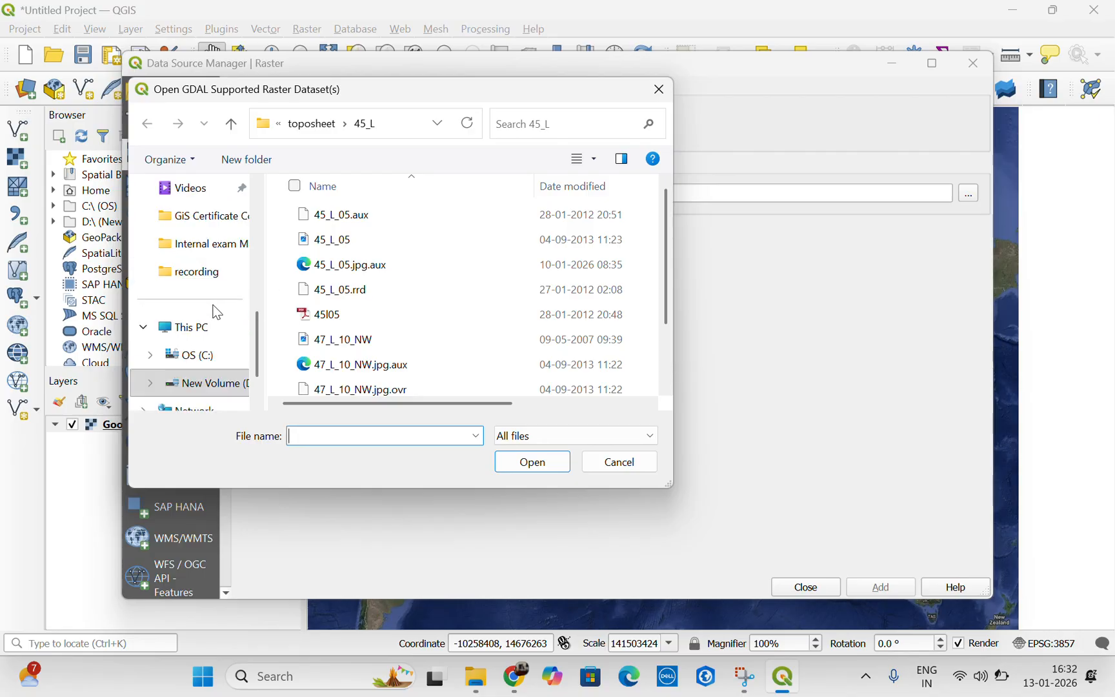
left_click(213, 387)
scroll(401, 323, "down", 2)
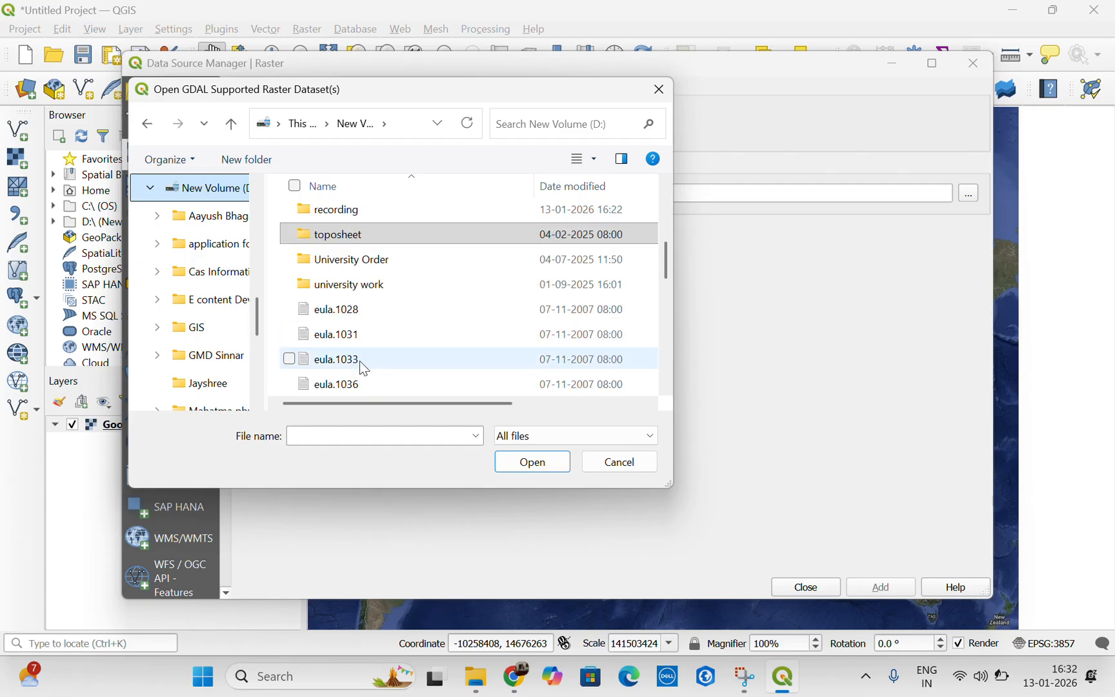
left_click(355, 237)
double_click(355, 236)
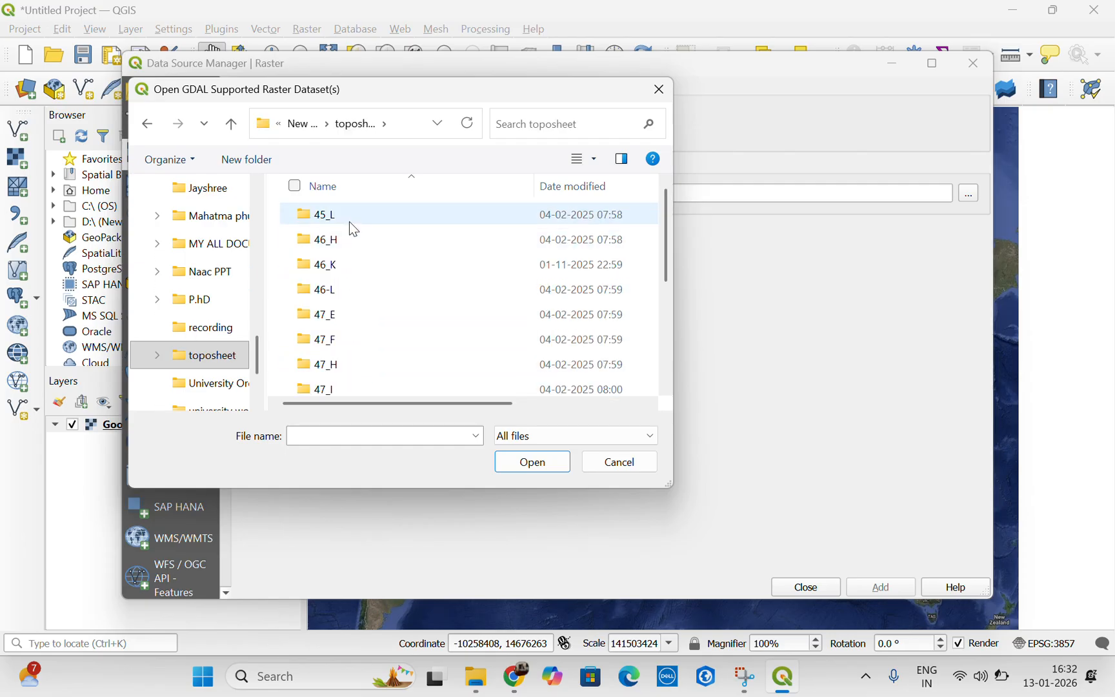
Add 47_F_7.jpg from the 47_F folder as a raster layer and close the Data Source Manager.
scroll(346, 227, "down", 1)
double_click(333, 288)
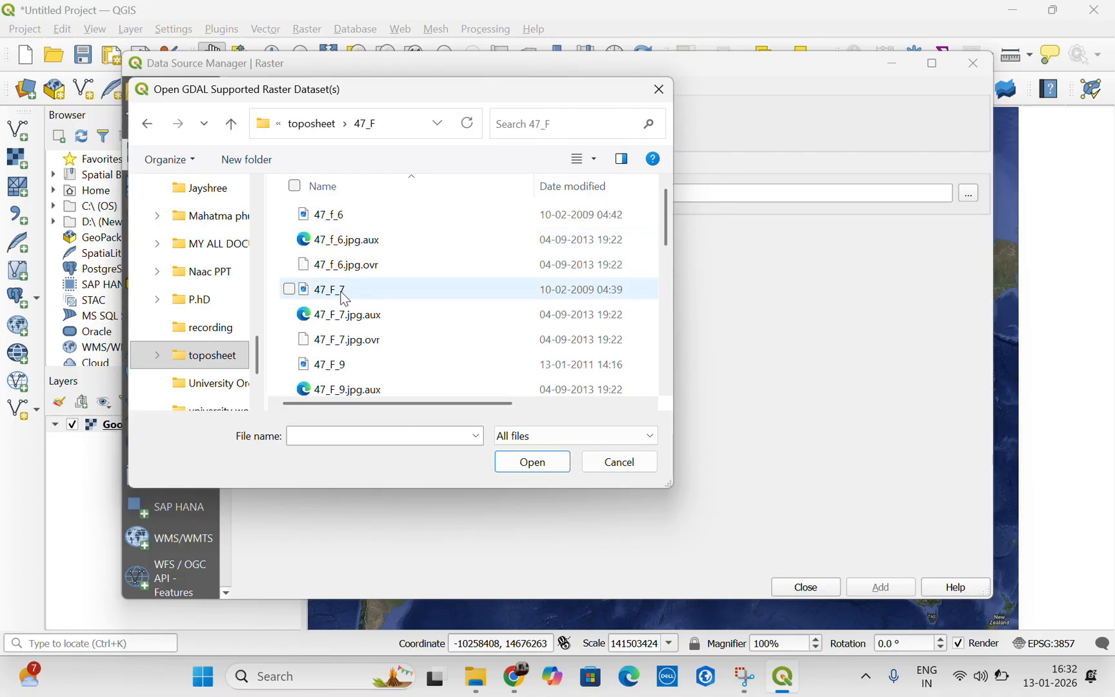
mouse_move(345, 299)
double_click(345, 299)
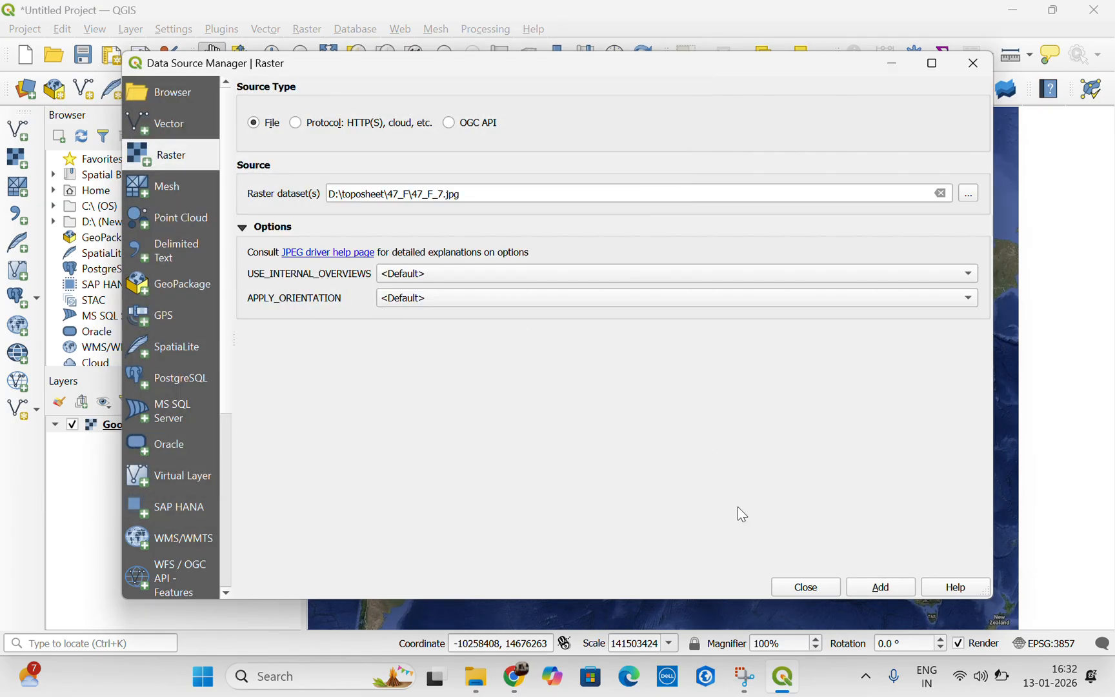
left_click(883, 592)
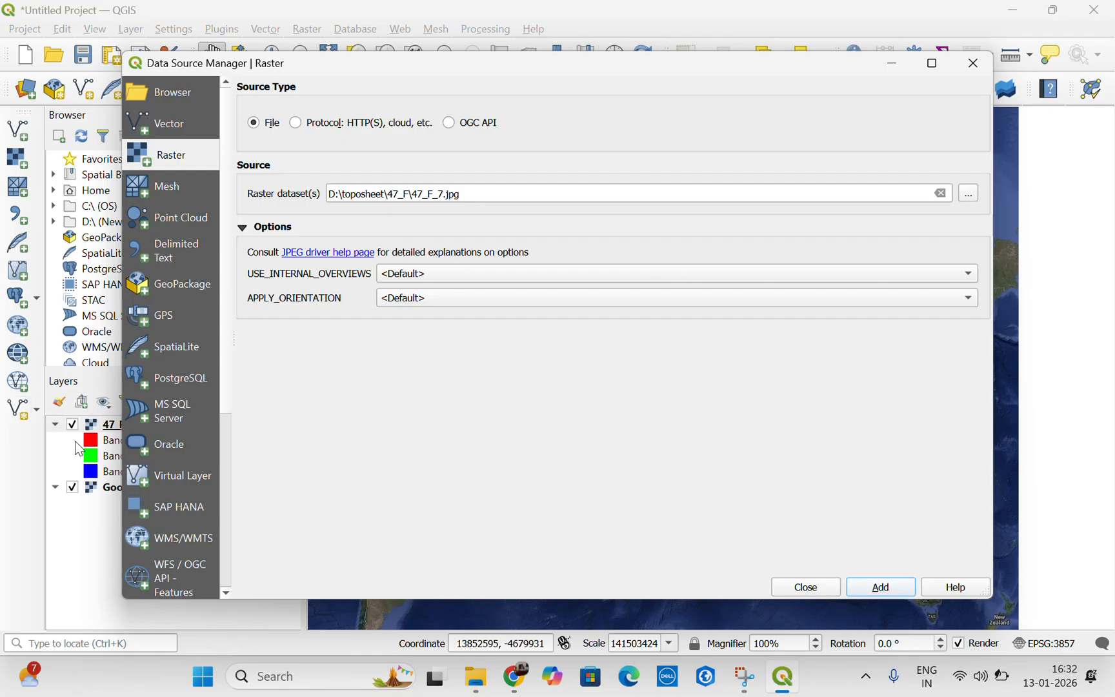
left_click(980, 73)
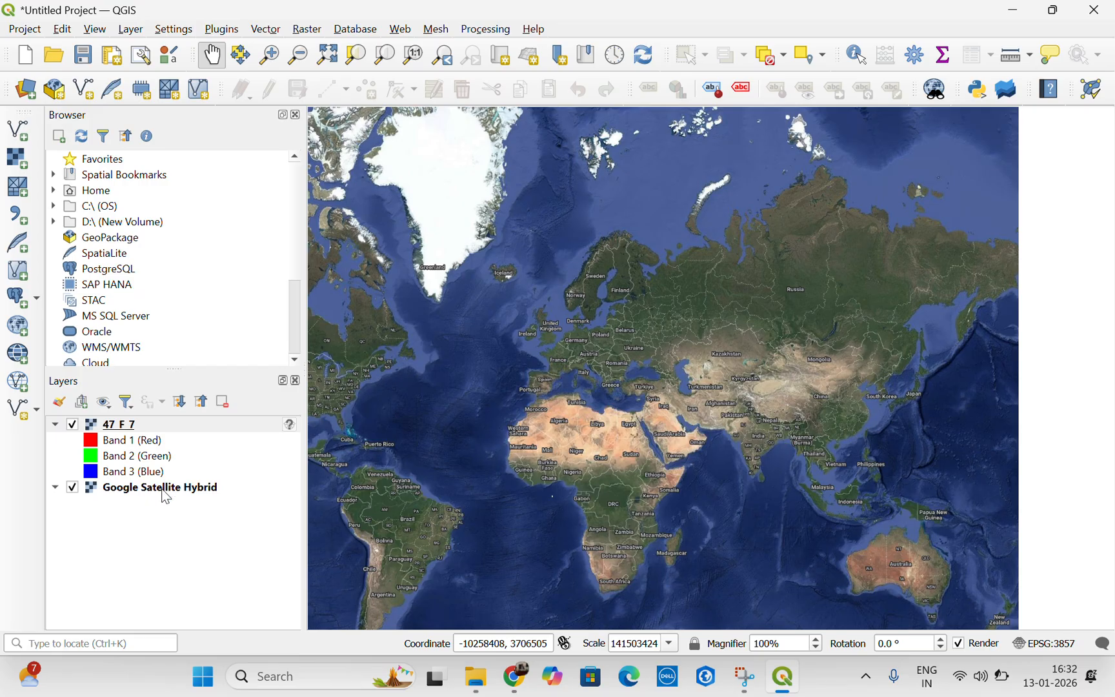
Zoom the map to the extent of the 47_F_7 toposheet layer.
left_click(131, 428)
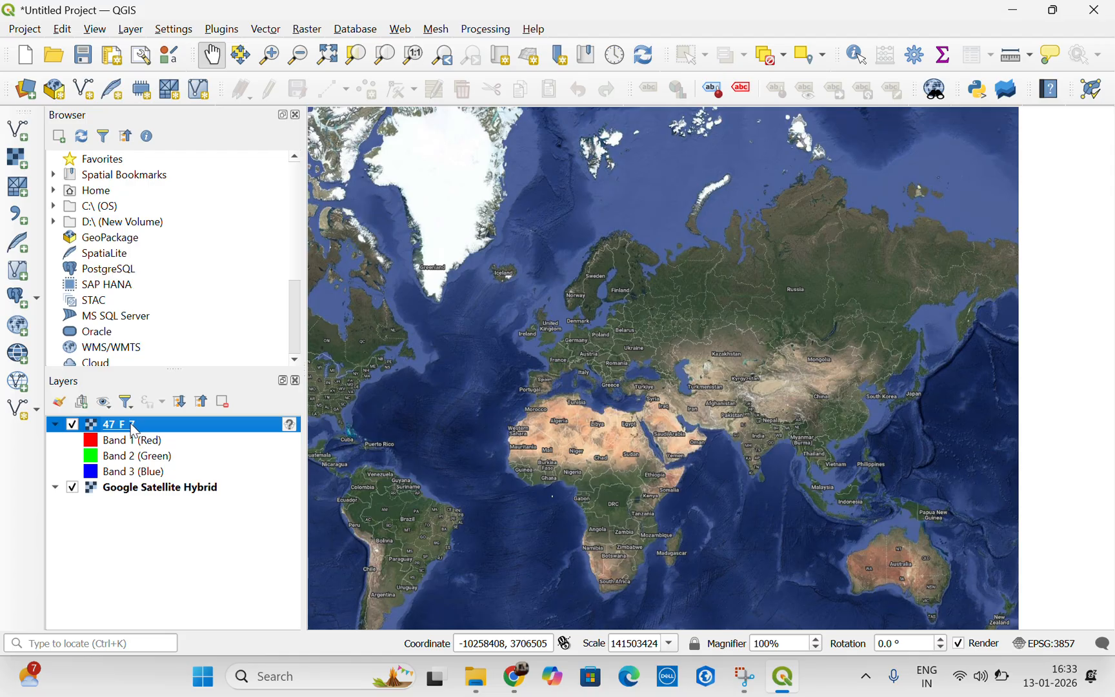
right_click(132, 429)
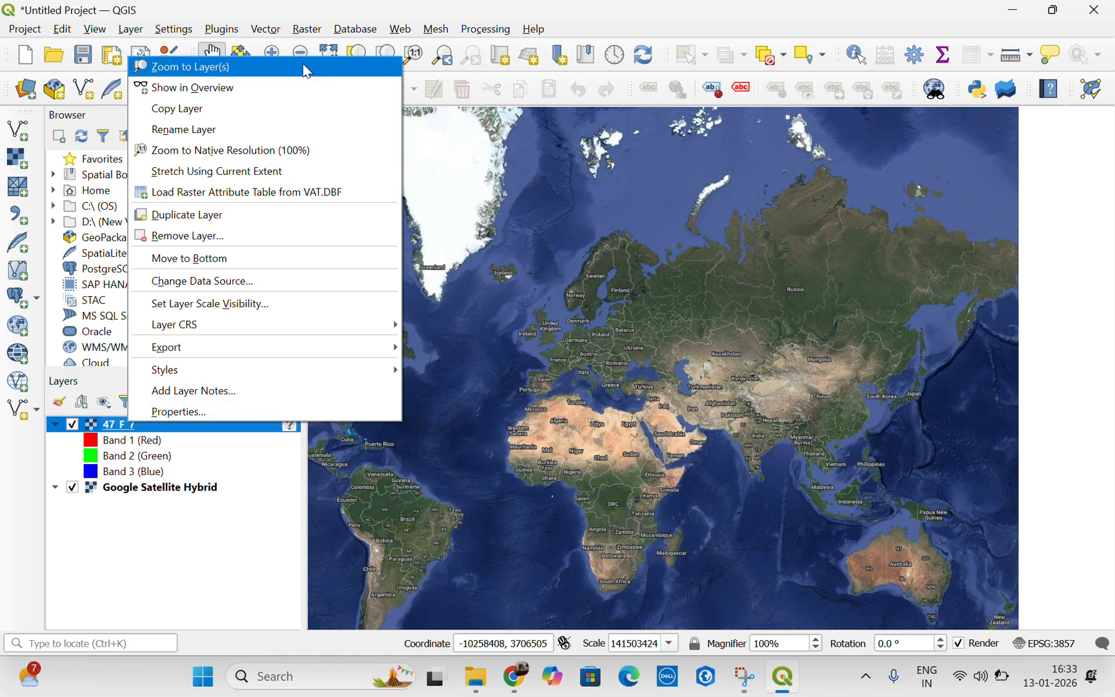
left_click(256, 67)
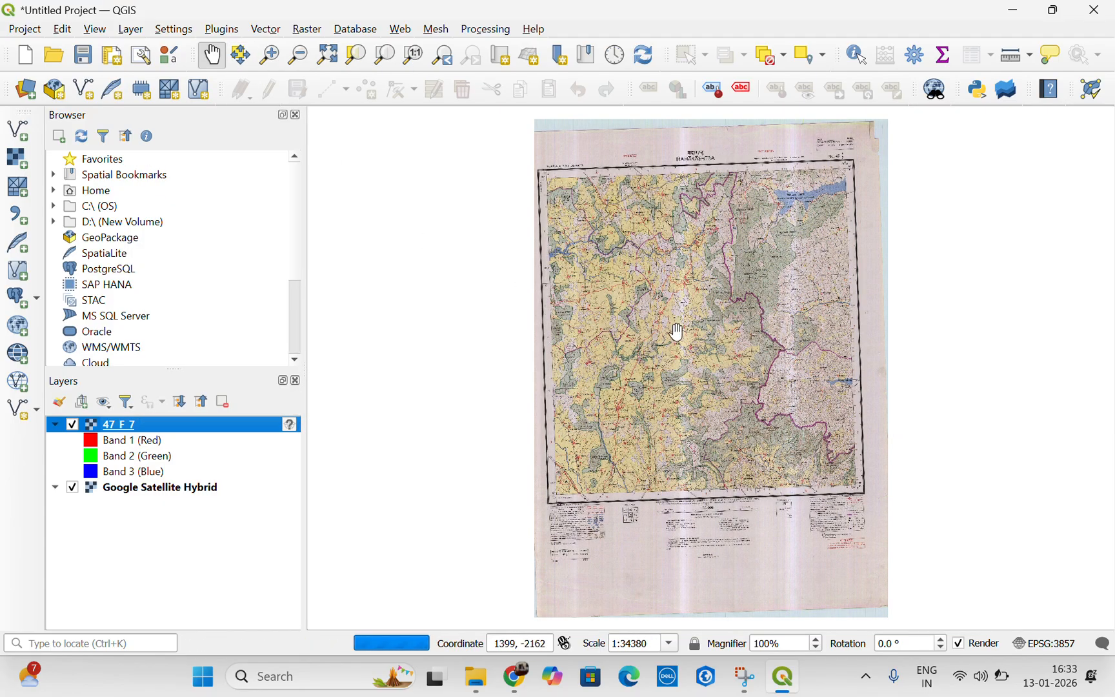
scroll(674, 362, "up", 1)
scroll(671, 359, "up", 1)
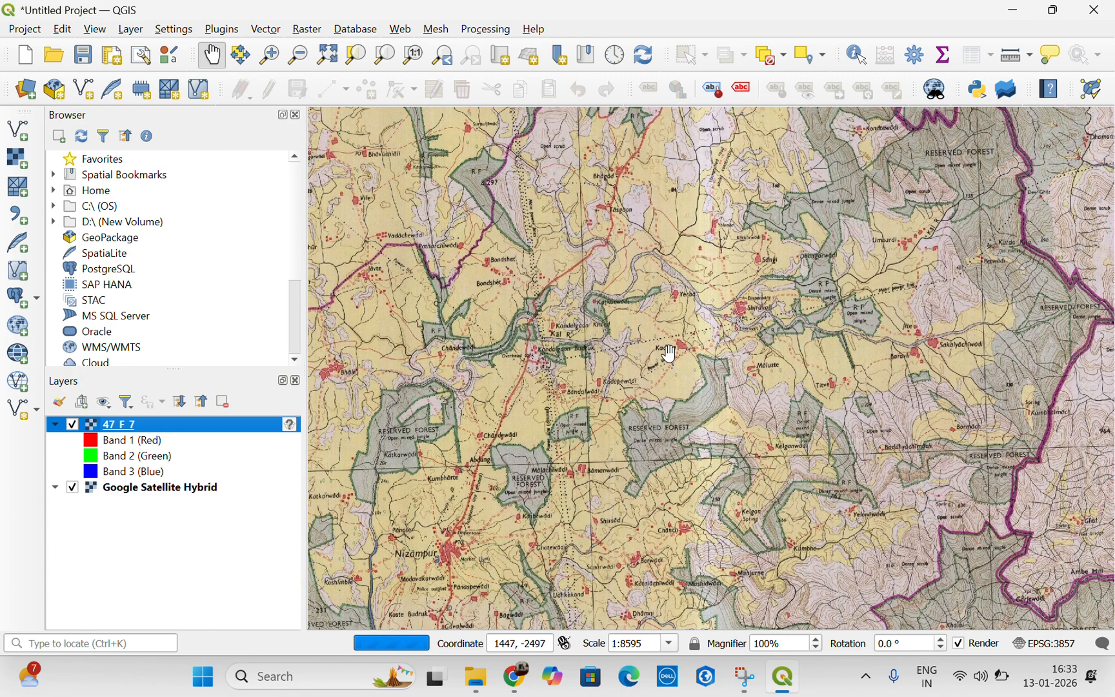
scroll(665, 352, "down", 2)
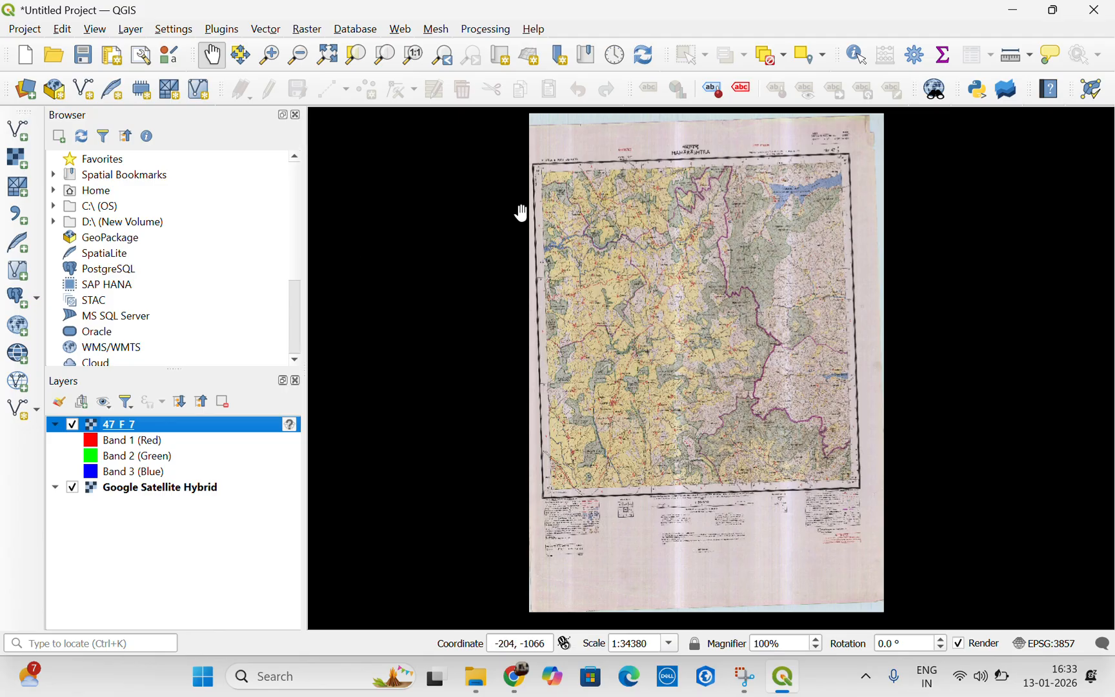
Examine the coordinate labels and map details around the toposheet's upper-left corner, returning to the full sheet.
scroll(645, 192, "up", 3)
left_click_drag(548, 192, 806, 397)
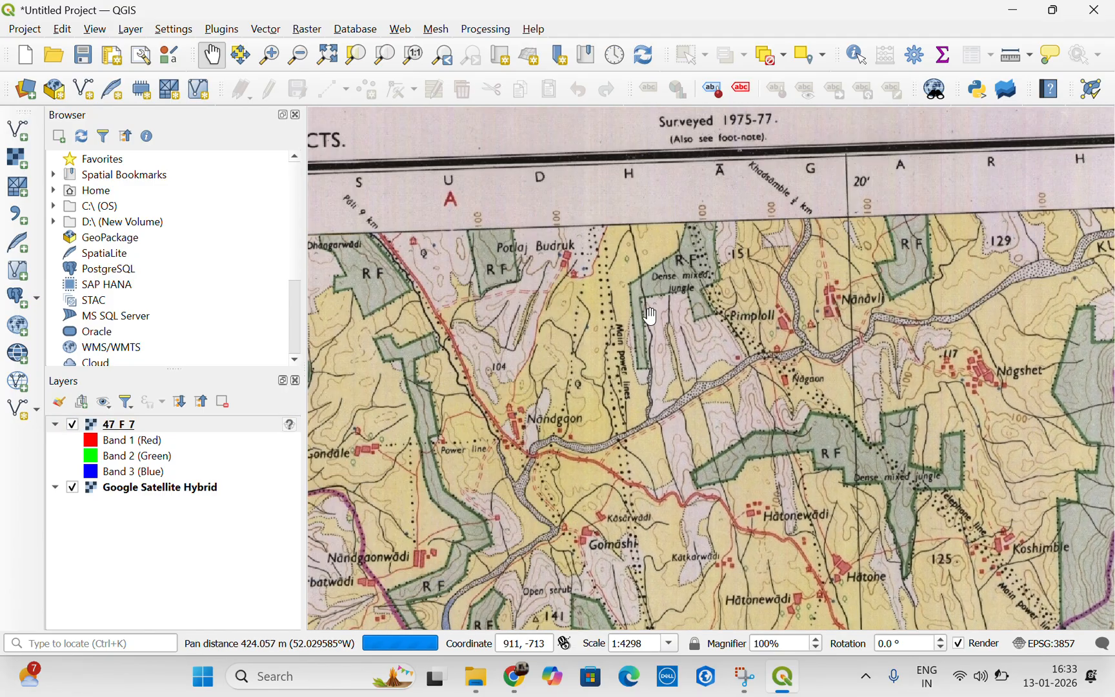
left_click_drag(653, 317, 727, 291)
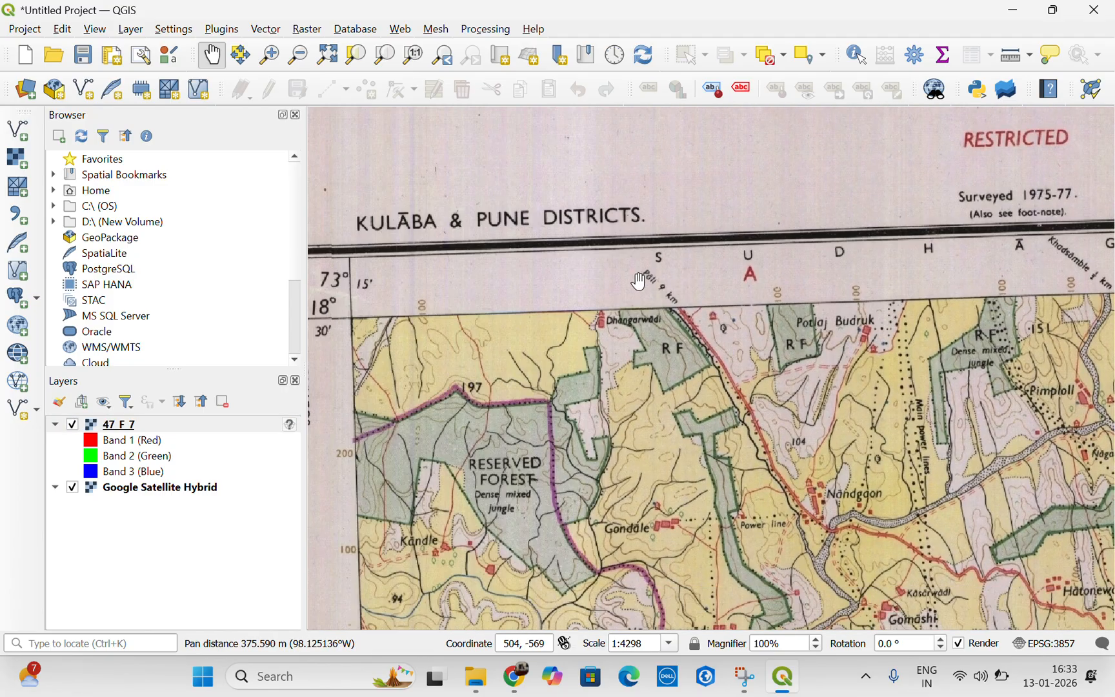
left_click_drag(431, 344, 488, 300)
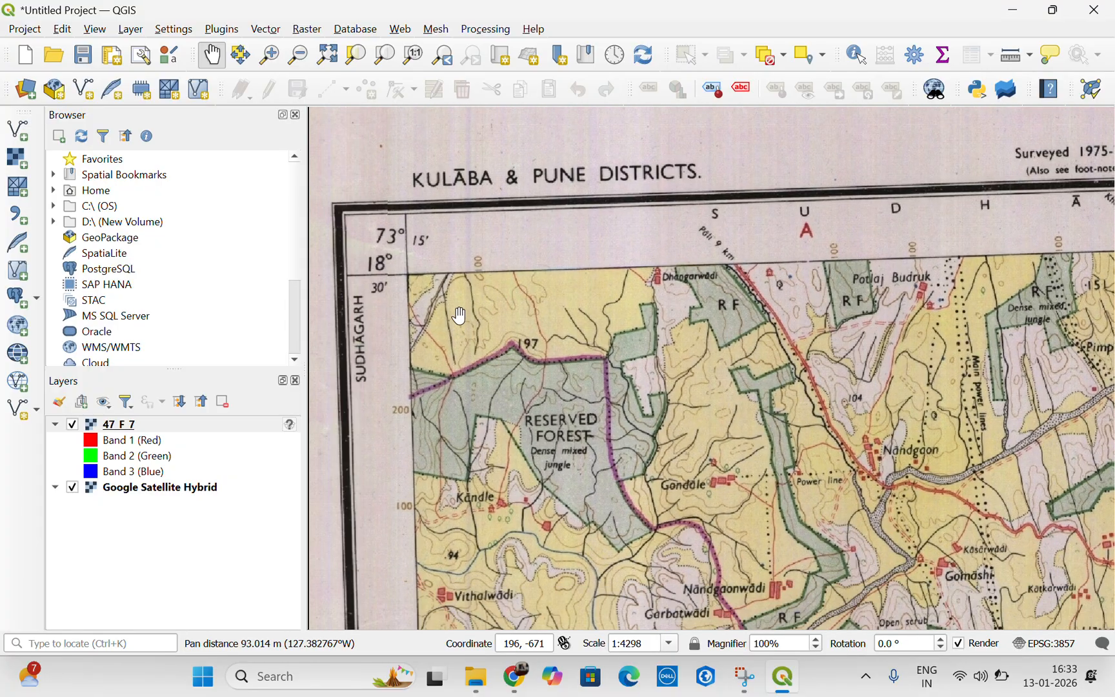
left_click_drag(665, 416, 594, 333)
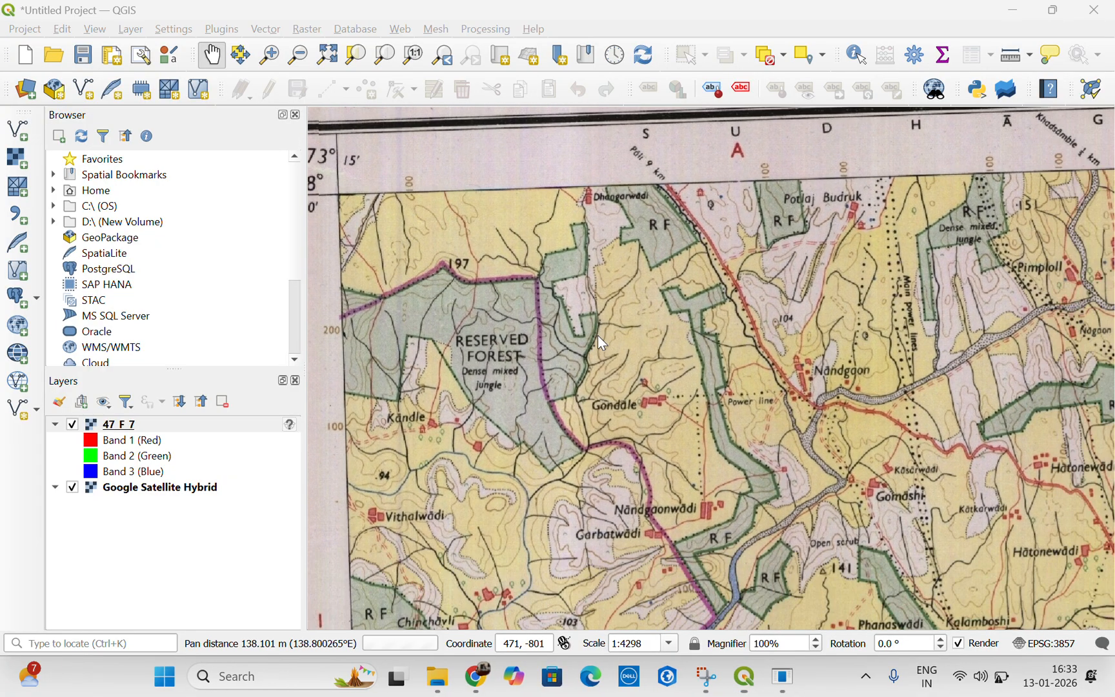
left_click(603, 381)
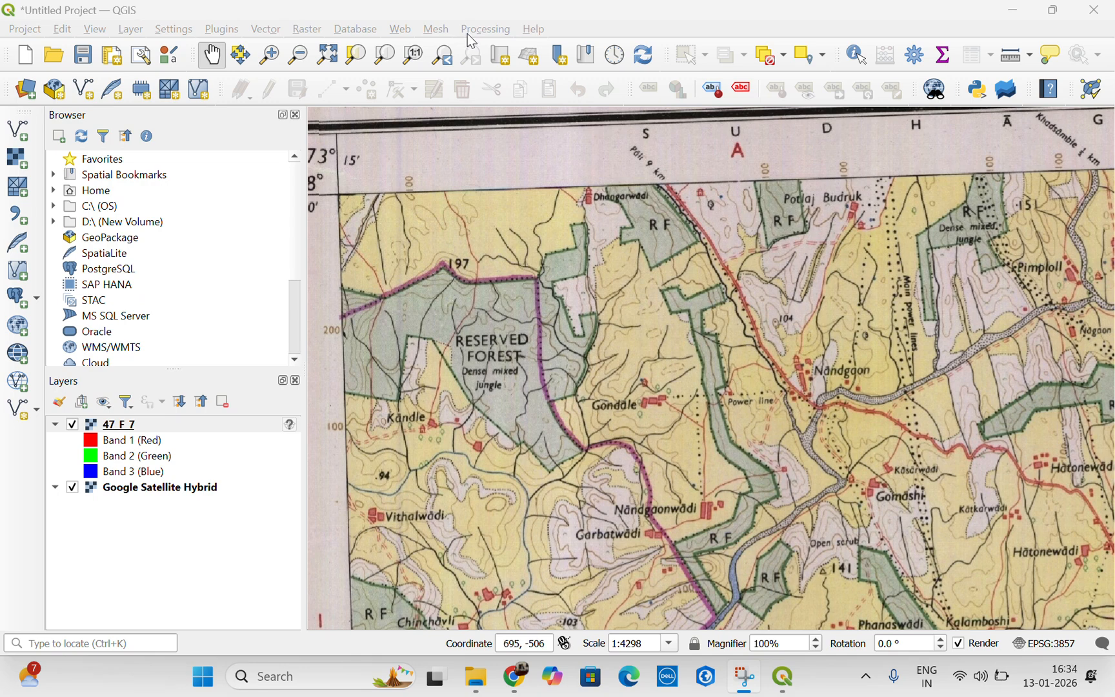
scroll(641, 303, "down", 2)
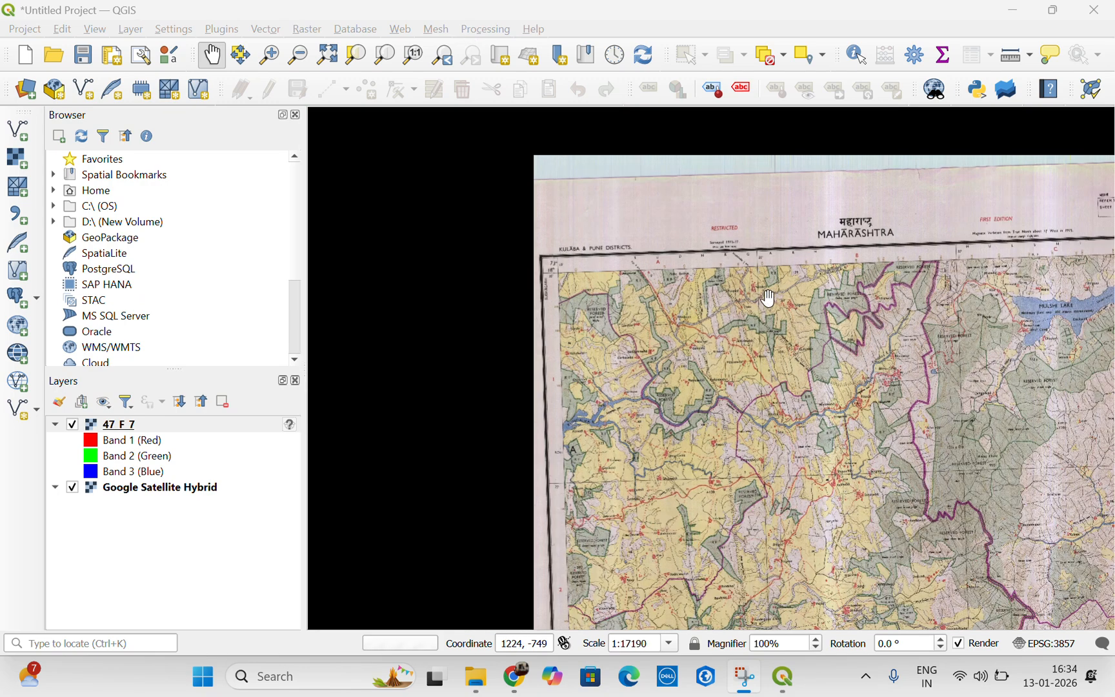
left_click_drag(859, 344, 694, 229)
scroll(663, 202, "down", 1)
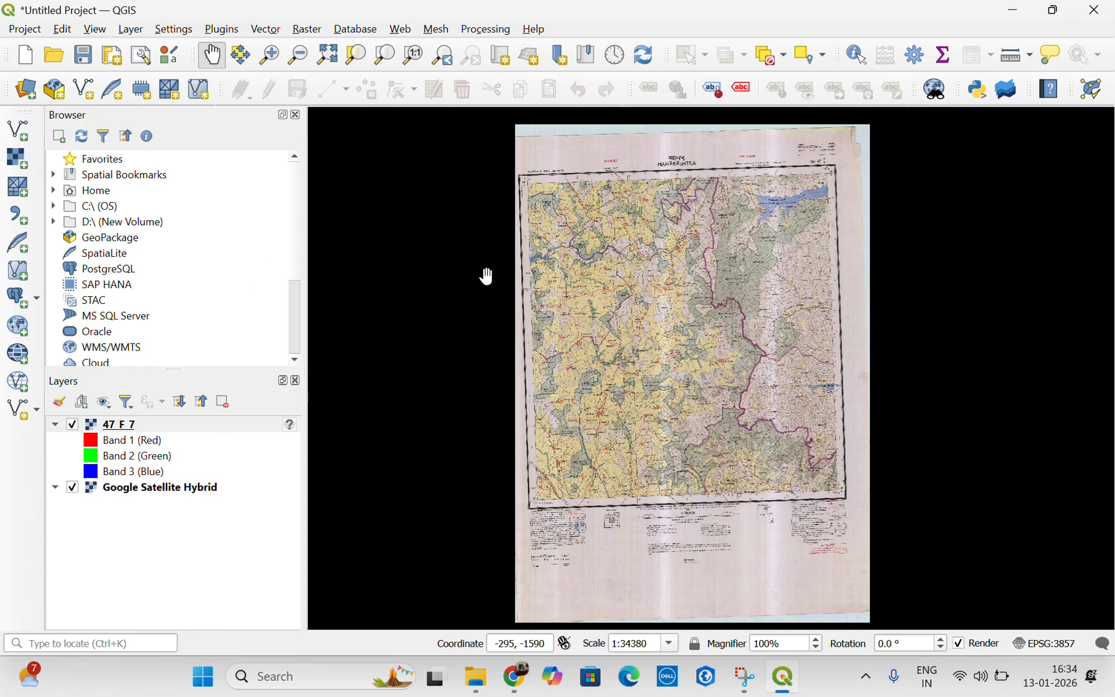
left_click(156, 423)
right_click(157, 423)
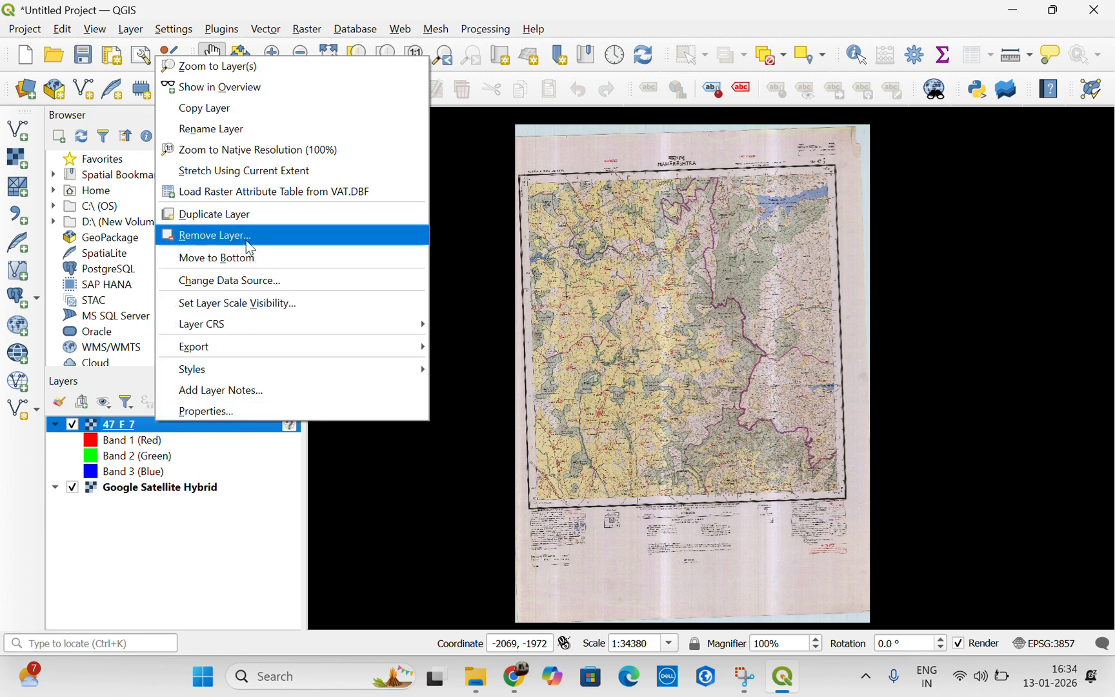
left_click(241, 520)
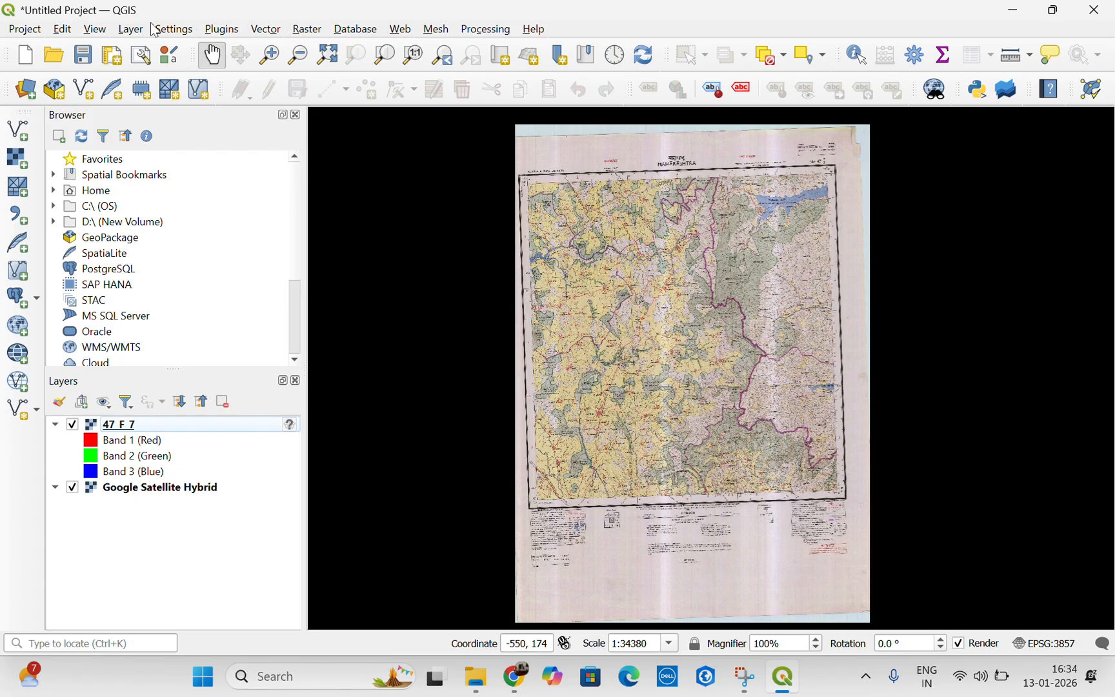
Open the Georeferencer.
left_click(126, 32)
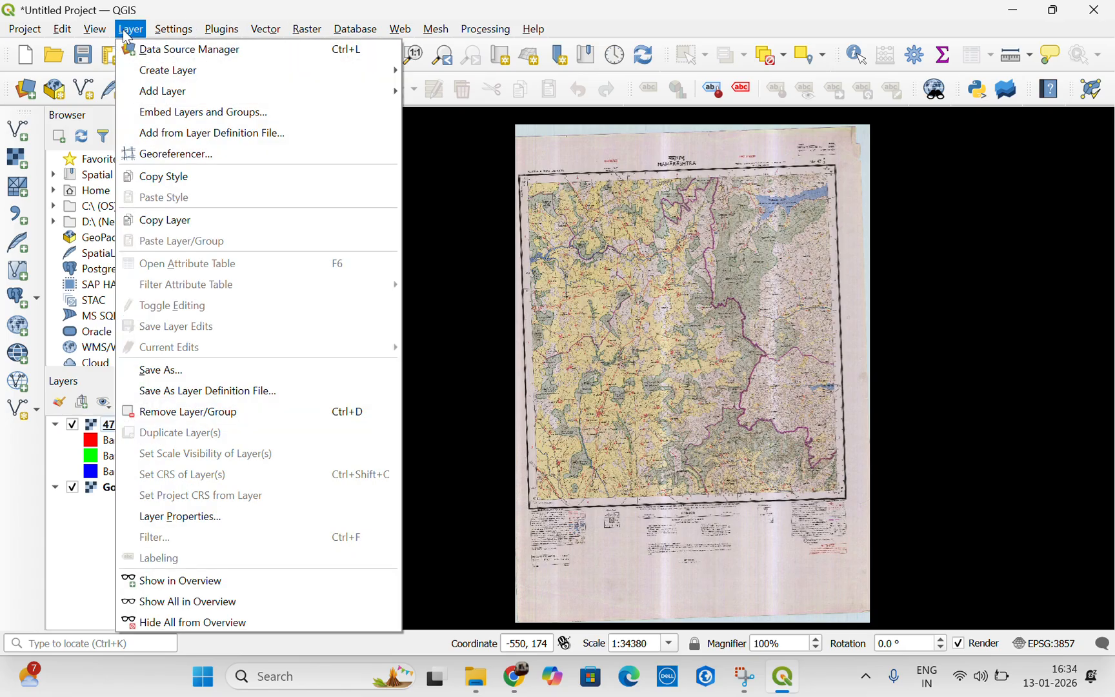
left_click(170, 156)
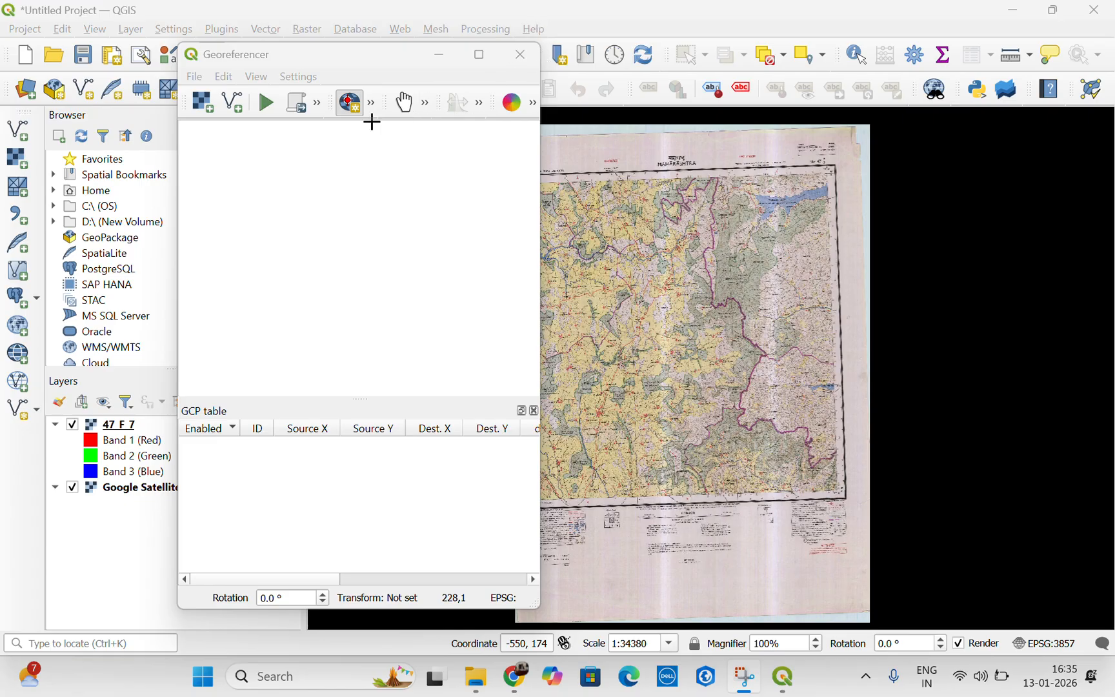
Maximize the Georeferencer window.
left_click(484, 60)
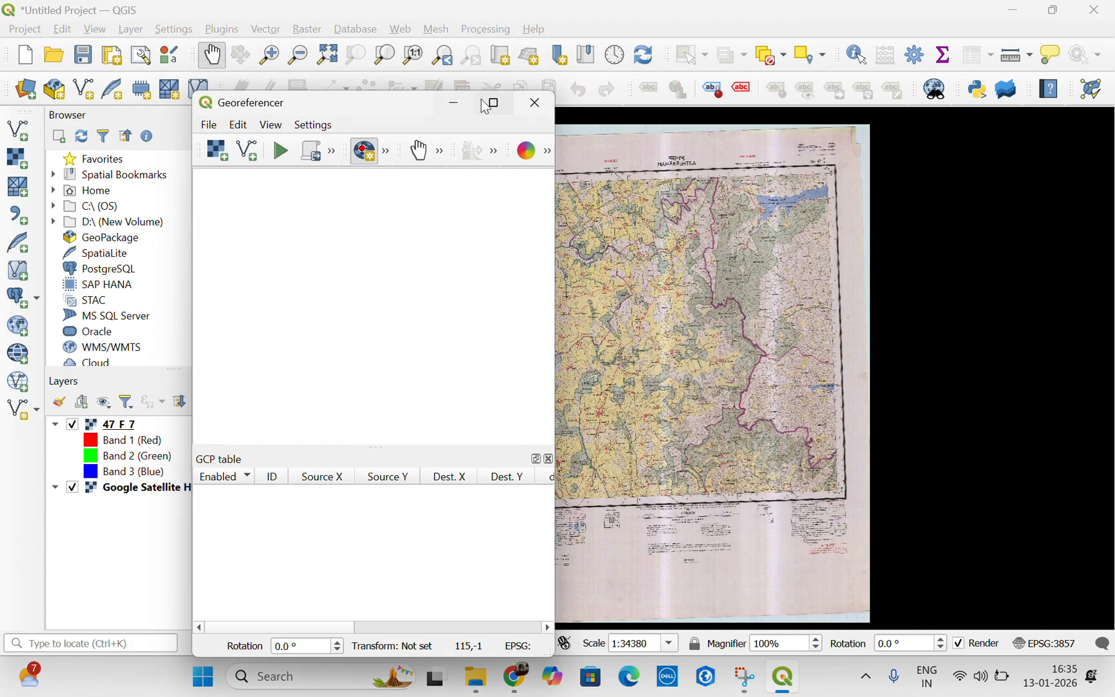
left_click(491, 104)
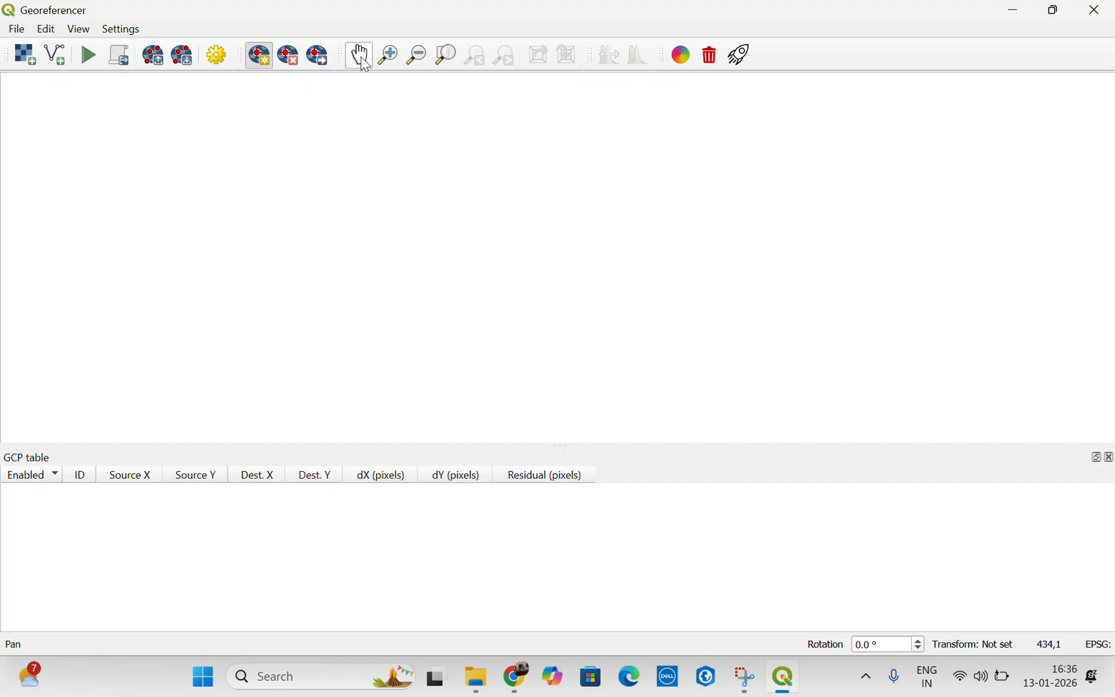
left_click(27, 65)
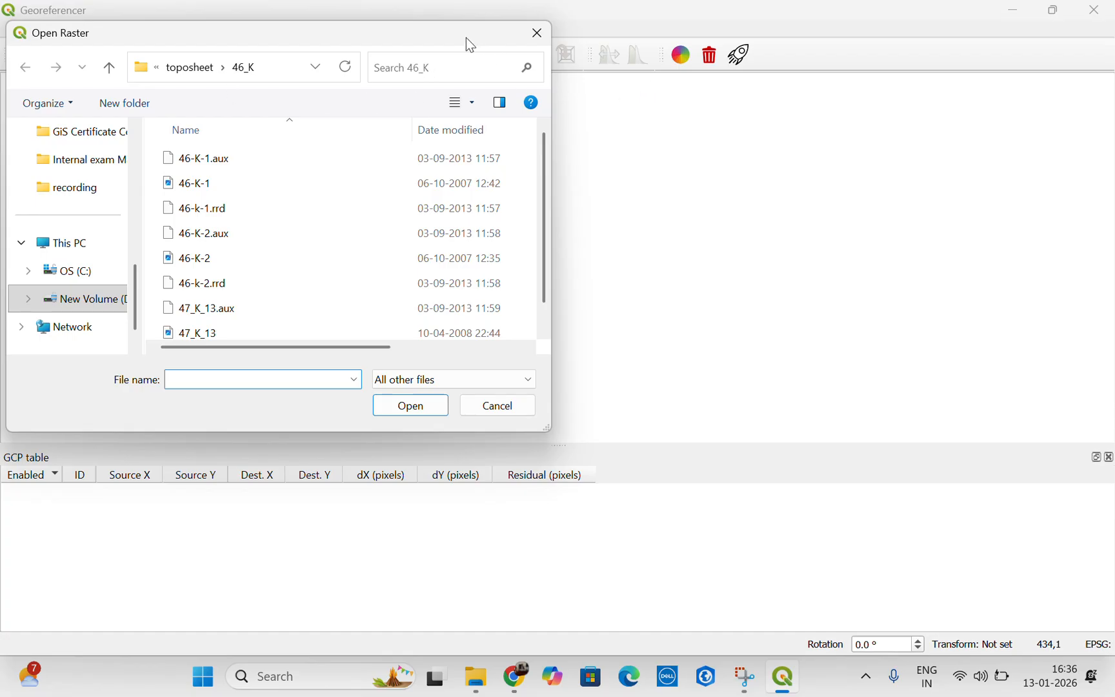
left_click_drag(361, 40, 369, 124)
left_click(540, 119)
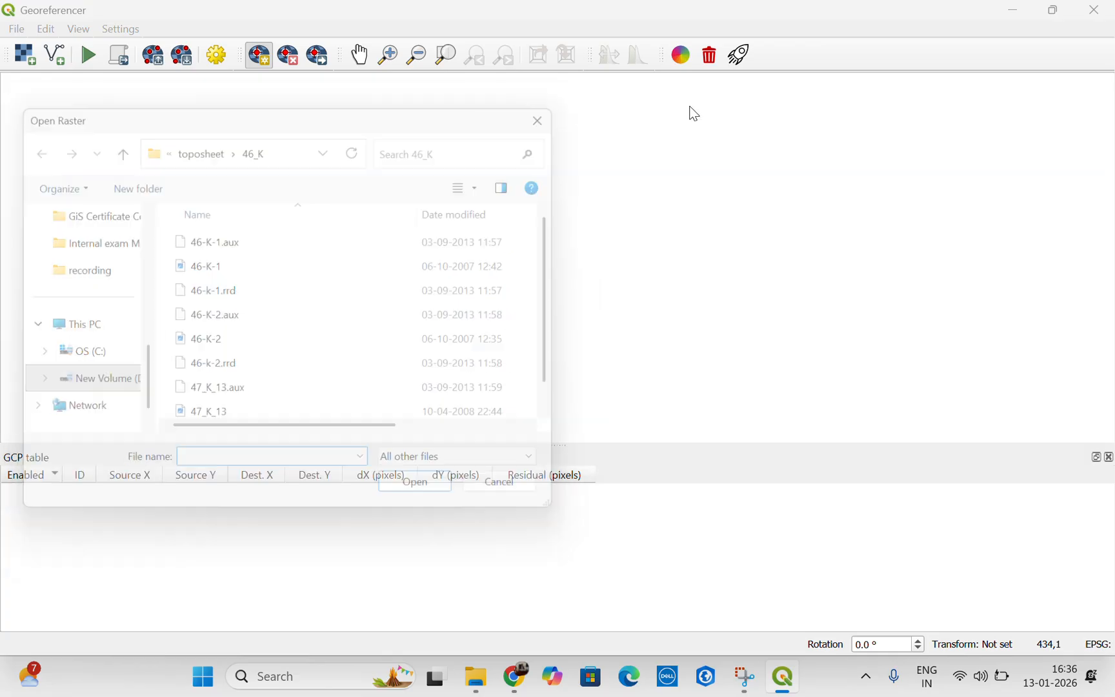
left_click(1012, 10)
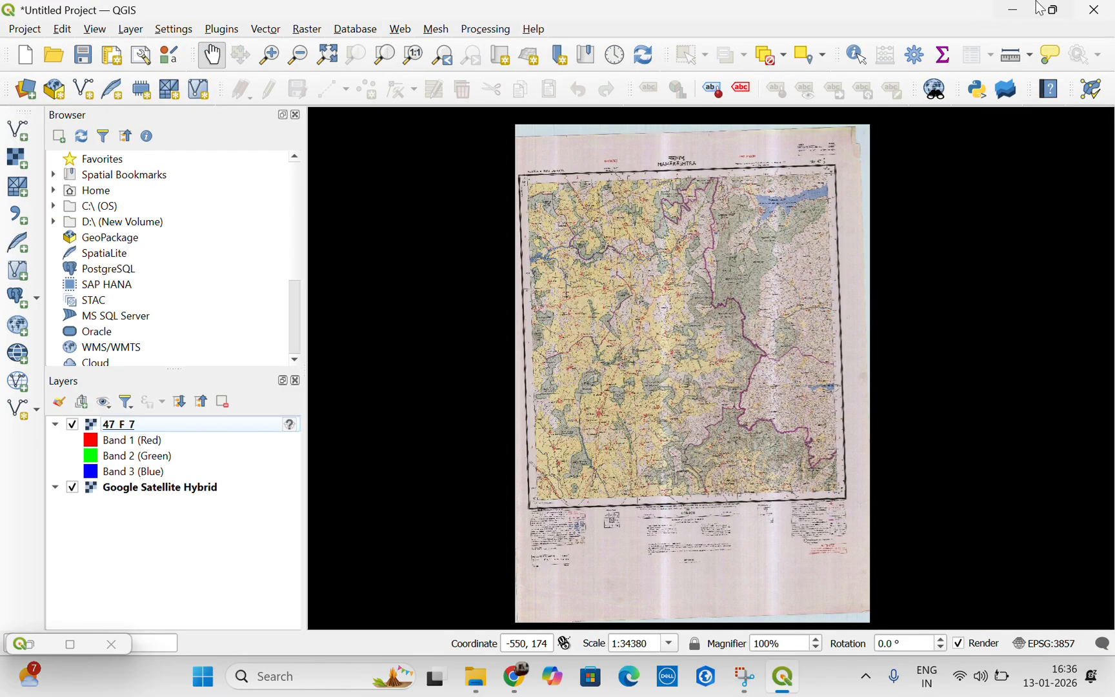
mouse_move(782, 684)
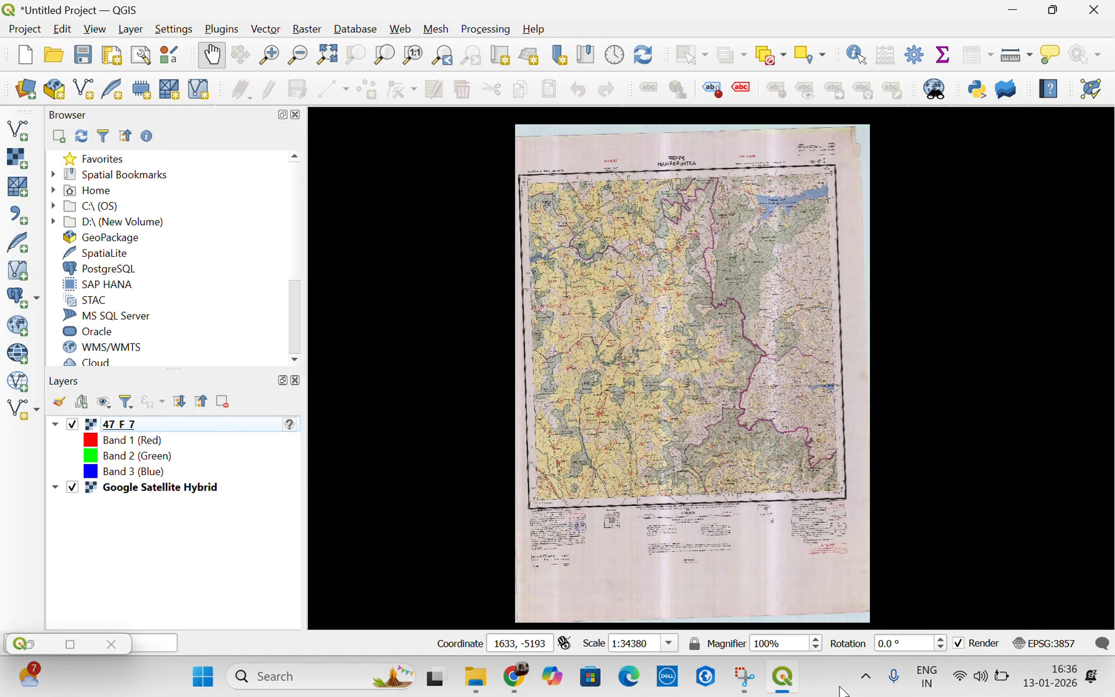
left_click(782, 675)
left_click(775, 657)
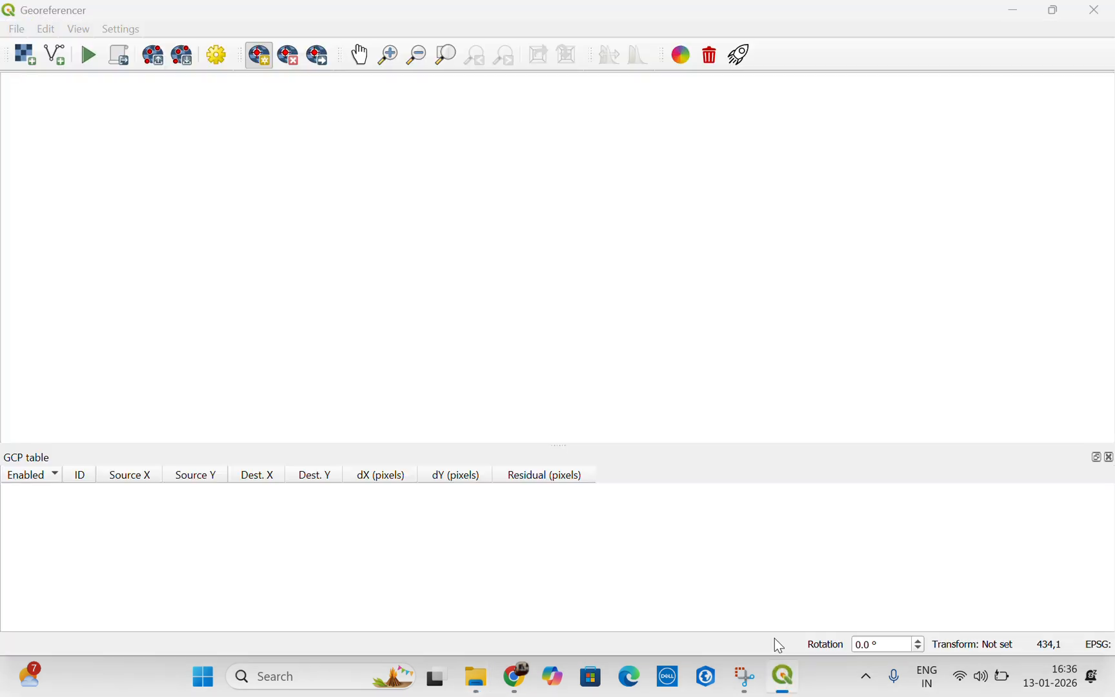
Start opening a raster in the Georeferencer and browse to the New Volume (D:) drive.
left_click(24, 64)
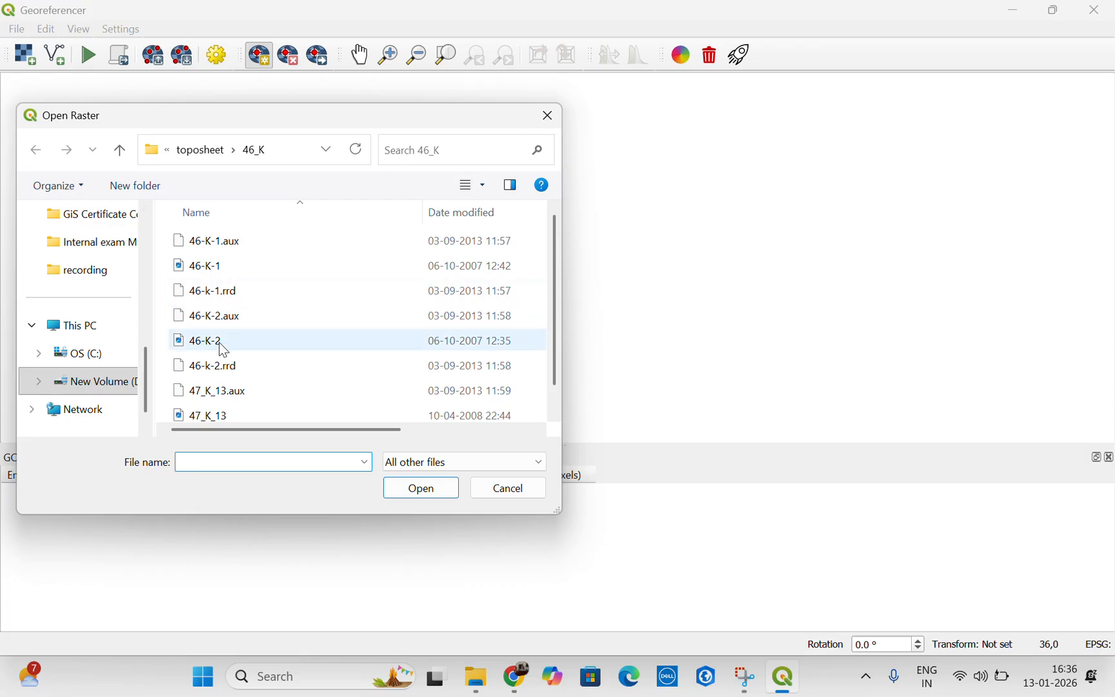
scroll(228, 367, "down", 1)
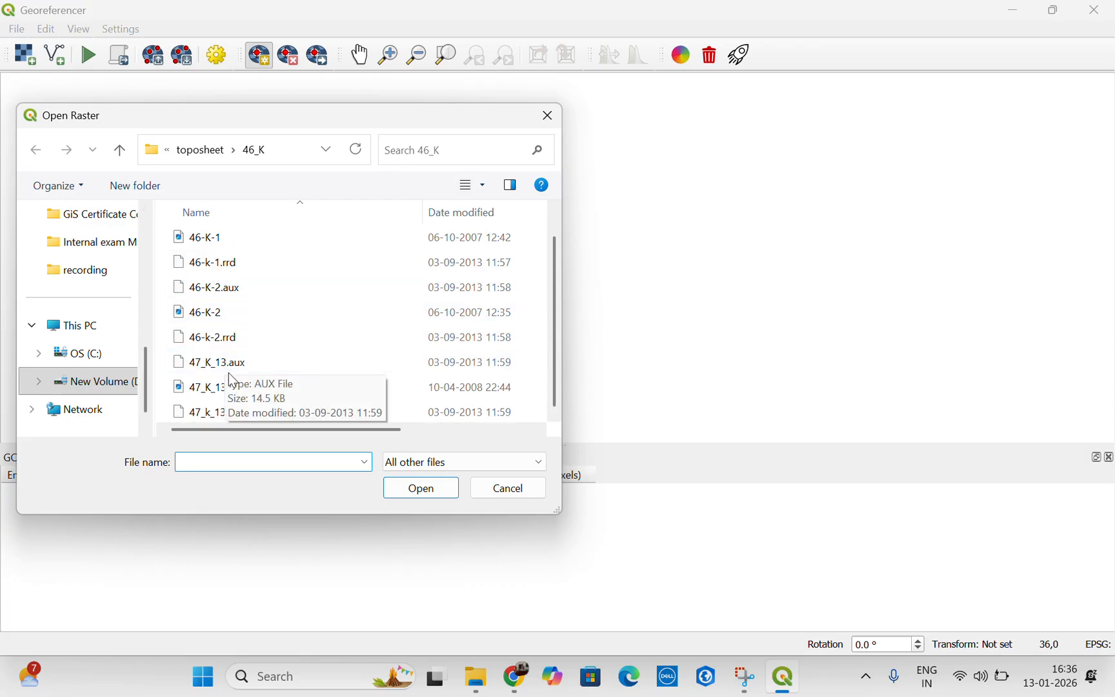
scroll(222, 371, "up", 1)
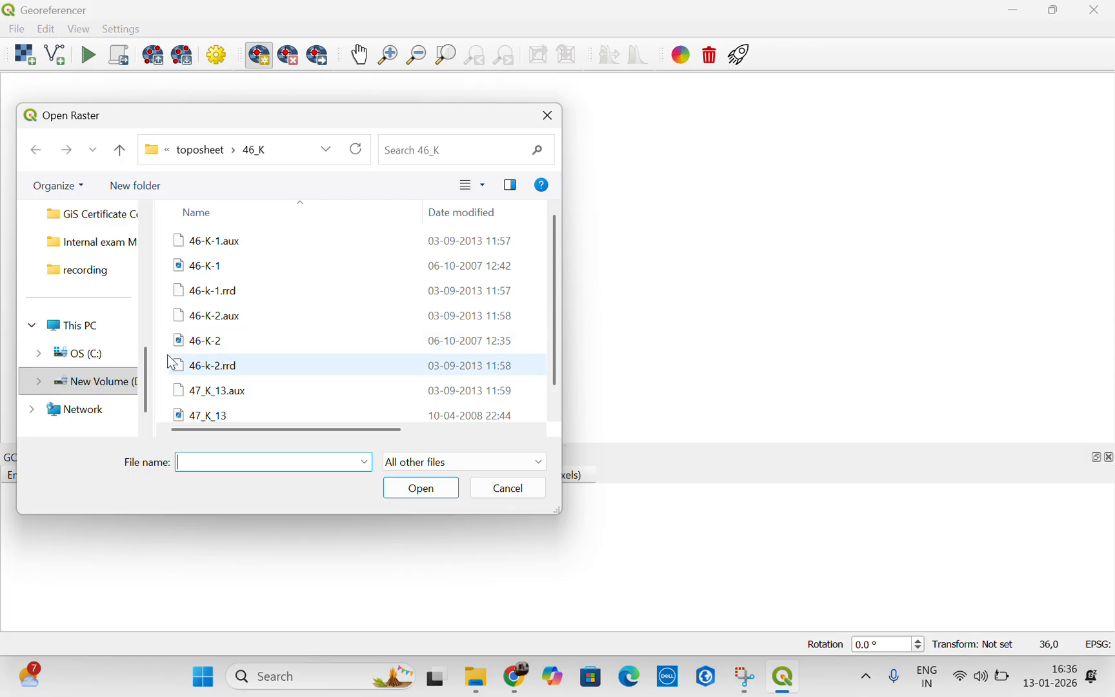
left_click(119, 381)
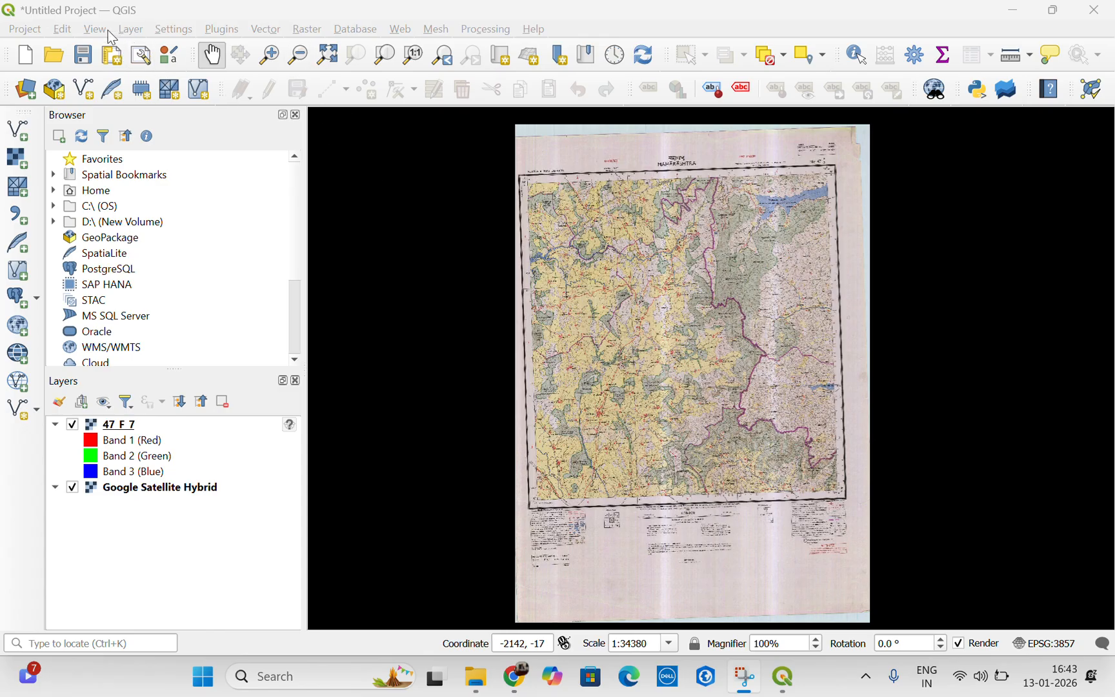
Reopen the Georeferencer from the main QGIS window and load the 47_F_7 raster from the 47_F folder.
left_click_drag(446, 159, 446, 161)
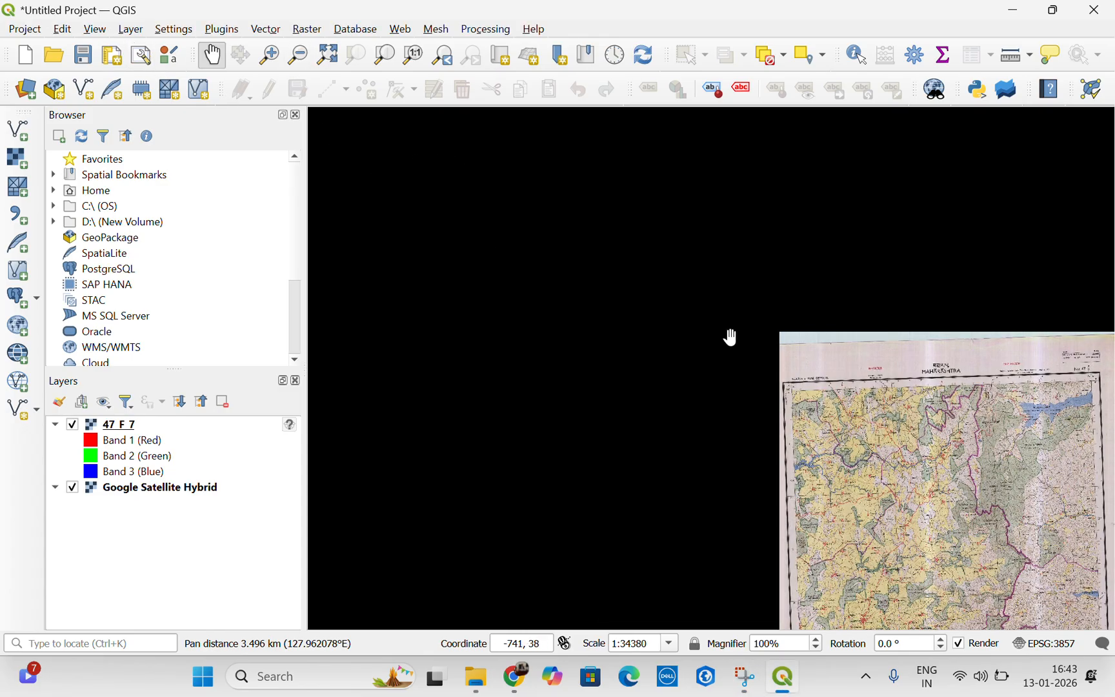
left_click_drag(920, 449, 676, 289)
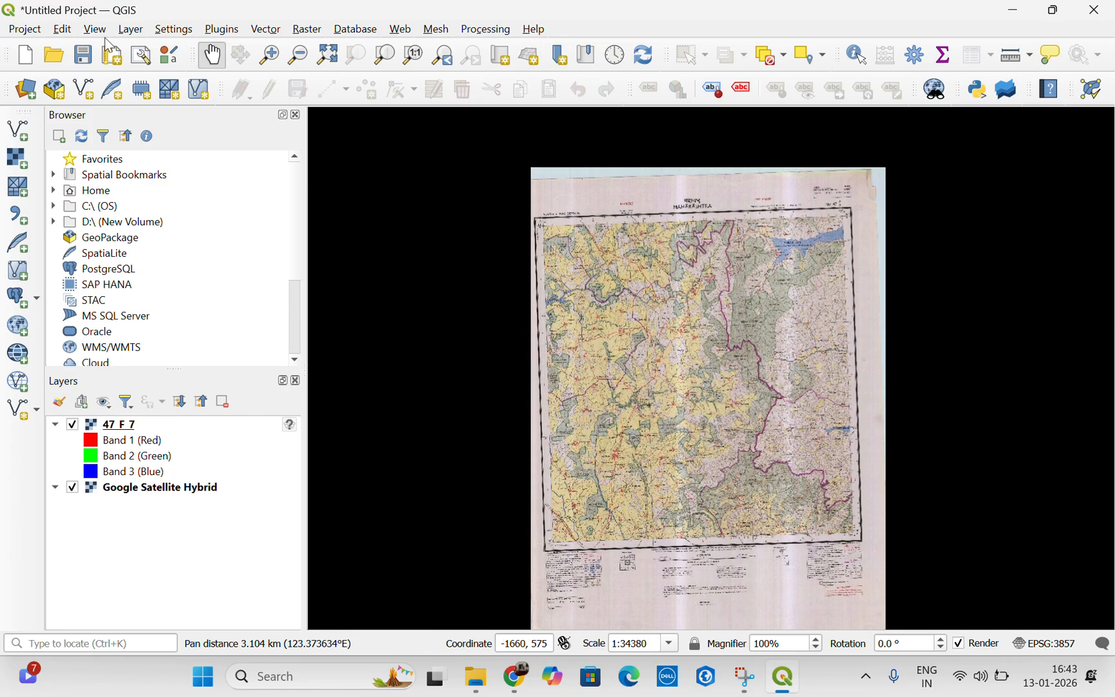
left_click(130, 29)
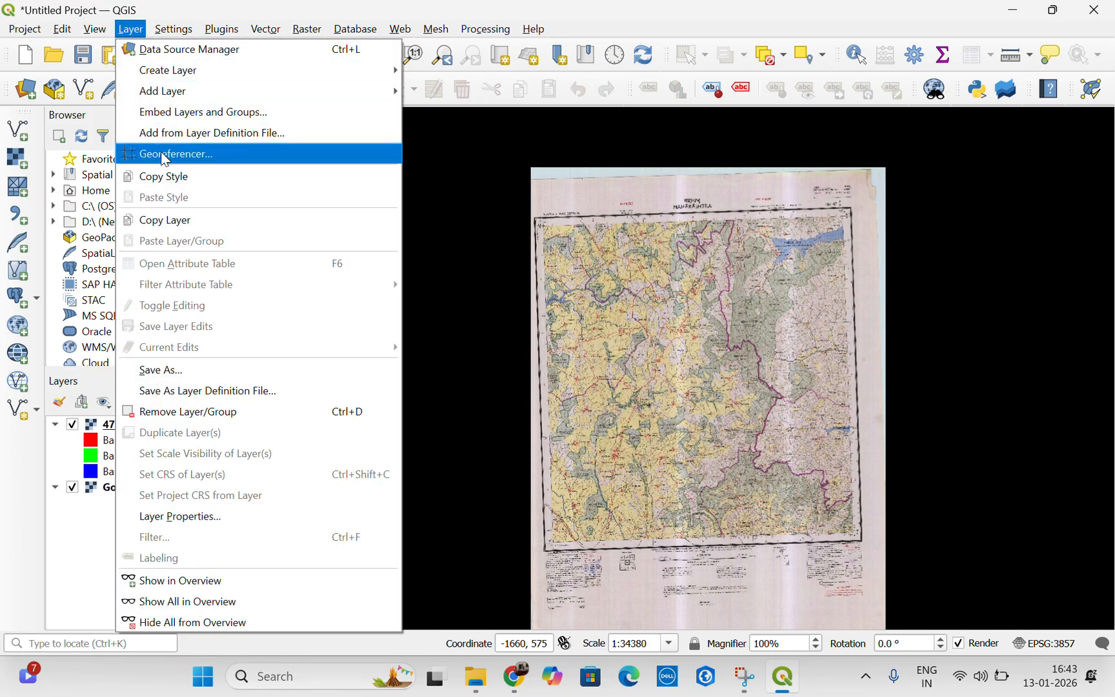
left_click(161, 153)
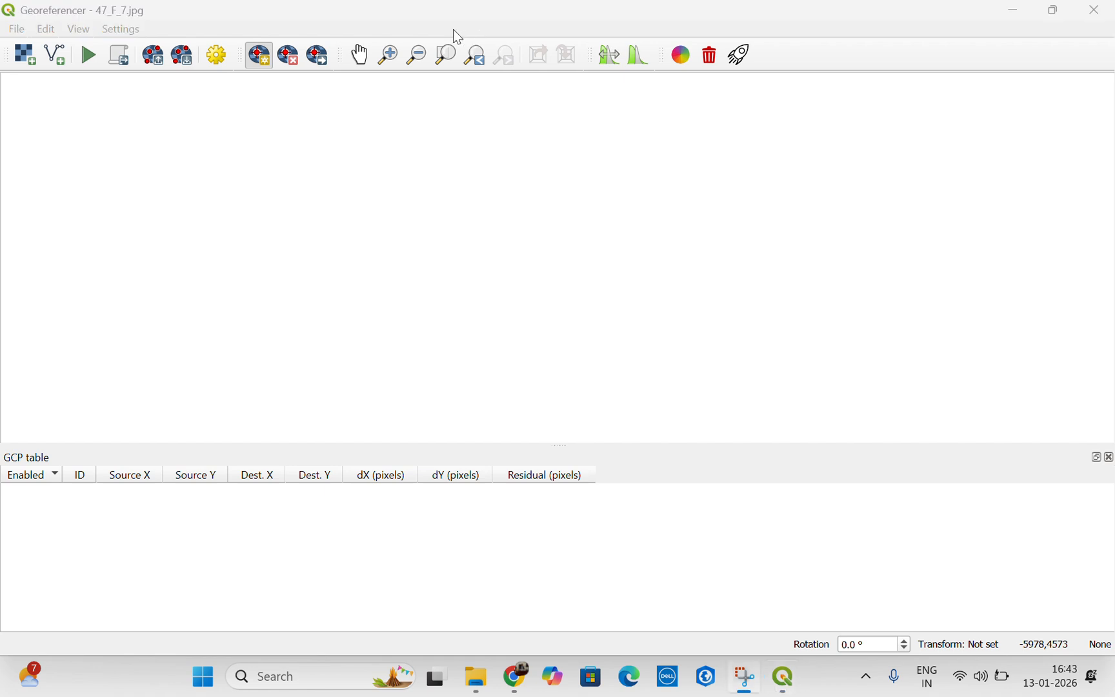
left_click(24, 58)
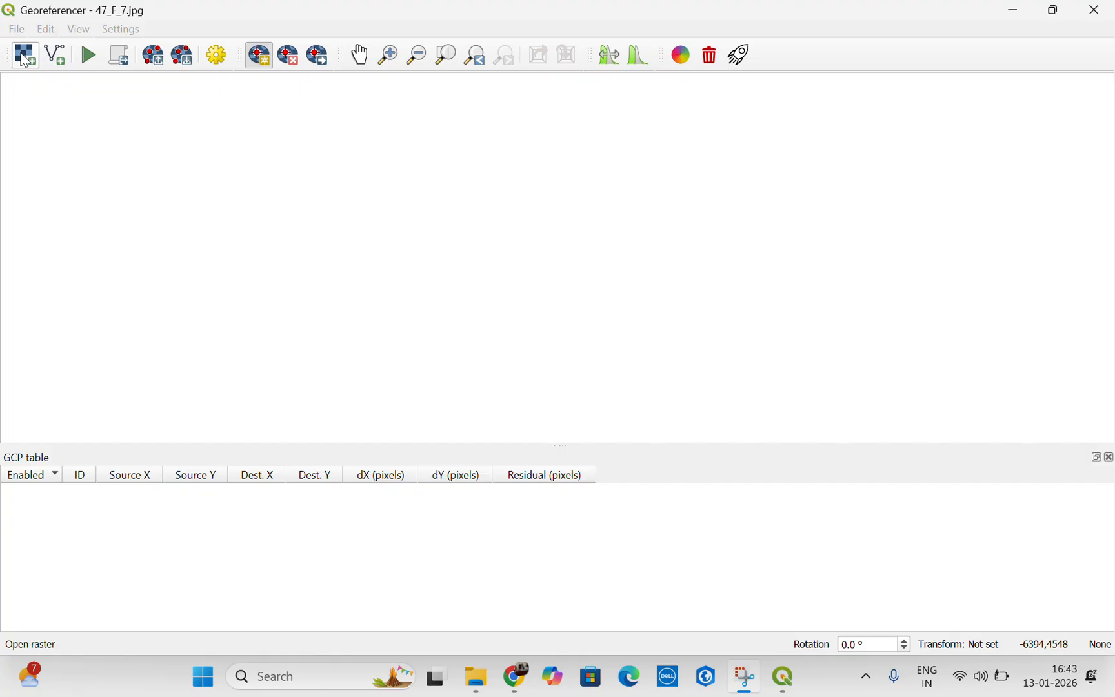
left_click(24, 58)
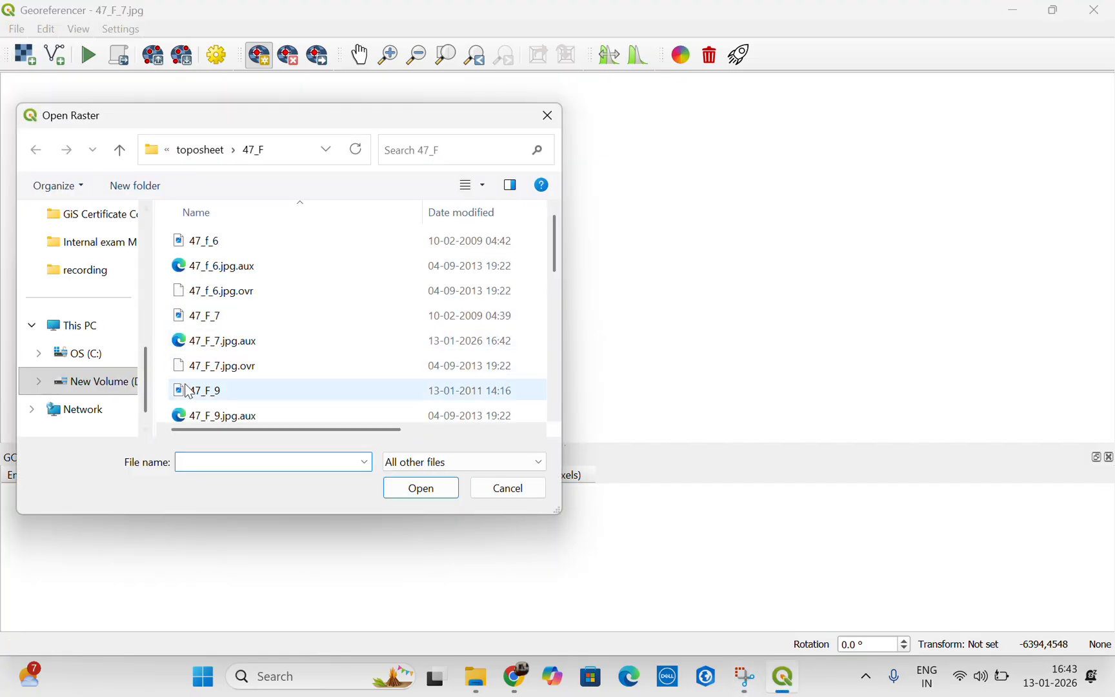
double_click(211, 324)
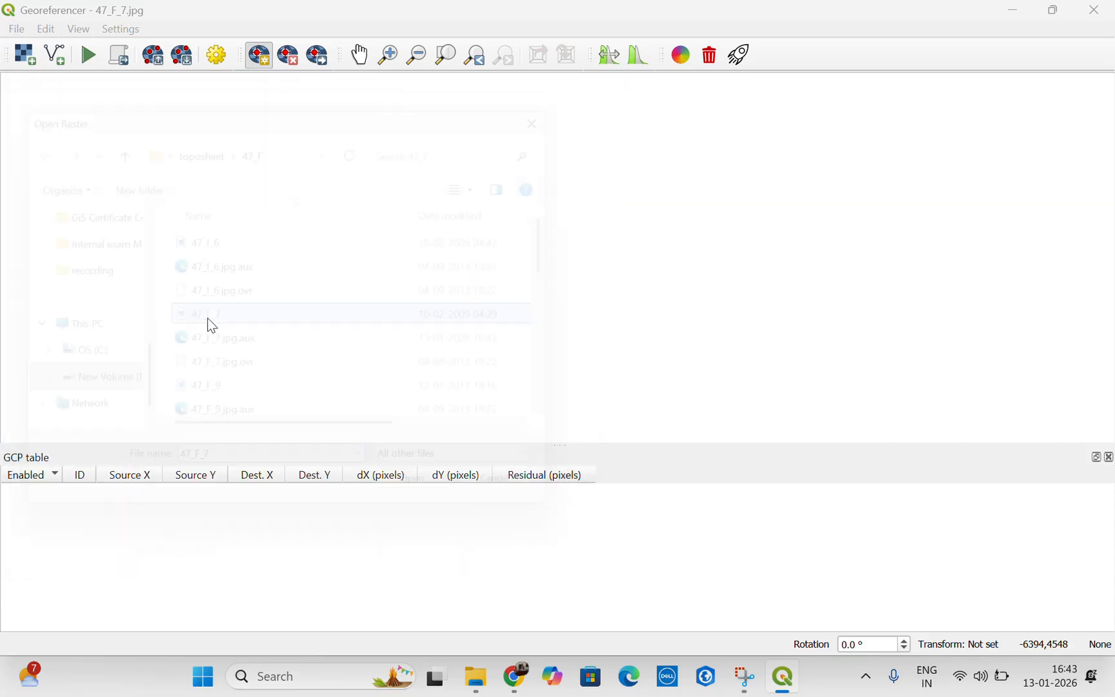
Look over the whole 47_F_7 toposheet in the Georeferencer, using the Pan tool to reposition the sheet.
scroll(562, 198, "up", 1)
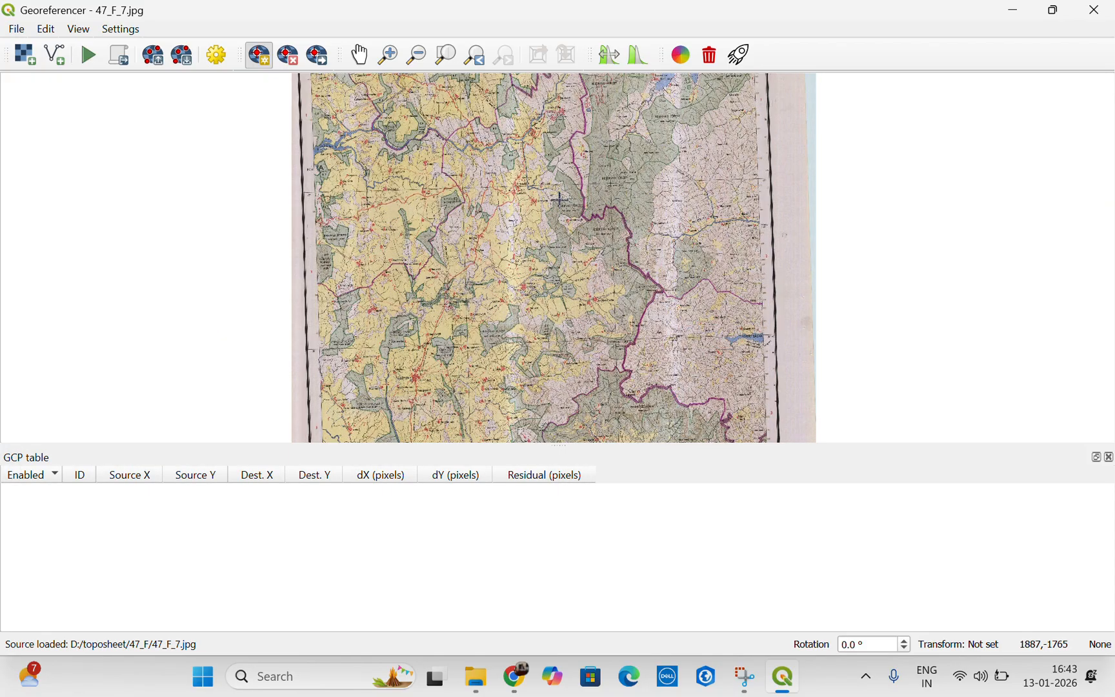
scroll(433, 202, "down", 1)
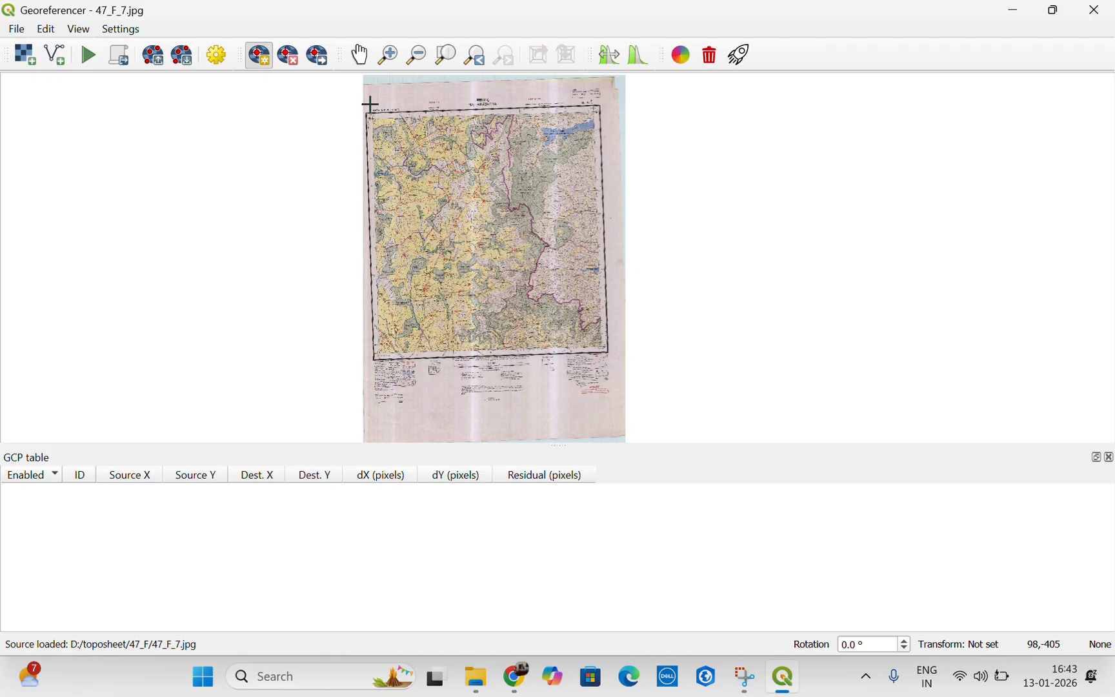
scroll(370, 103, "up", 1)
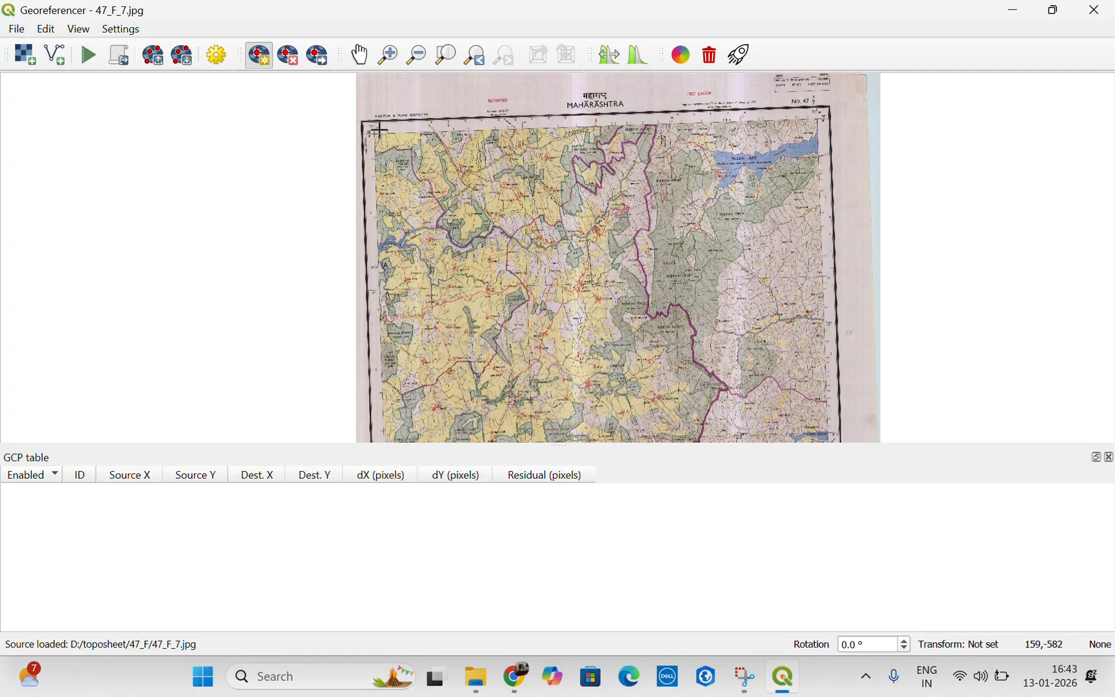
scroll(710, 328, "down", 1)
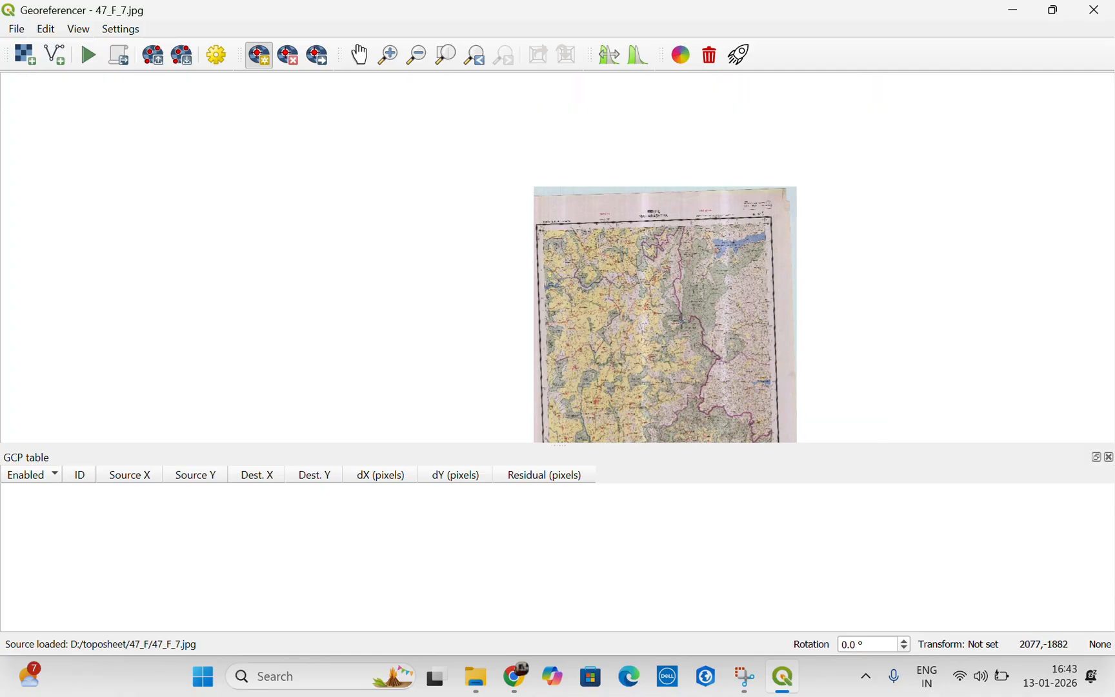
left_click(358, 57)
left_click_drag(642, 288, 555, 172)
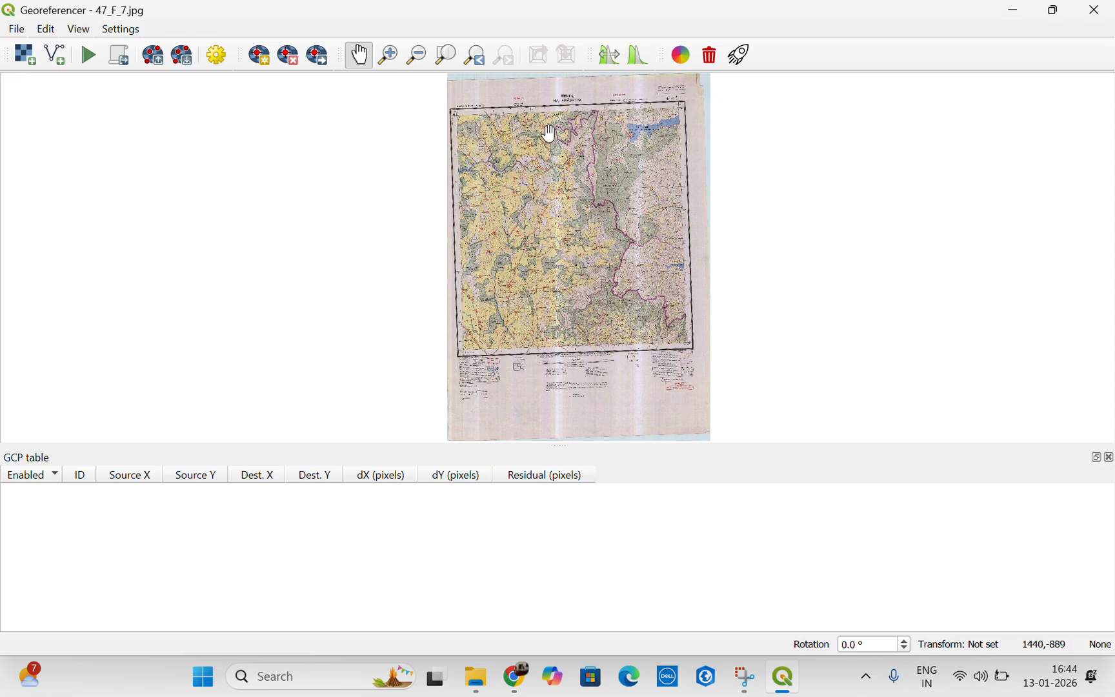
left_click_drag(498, 162, 511, 233)
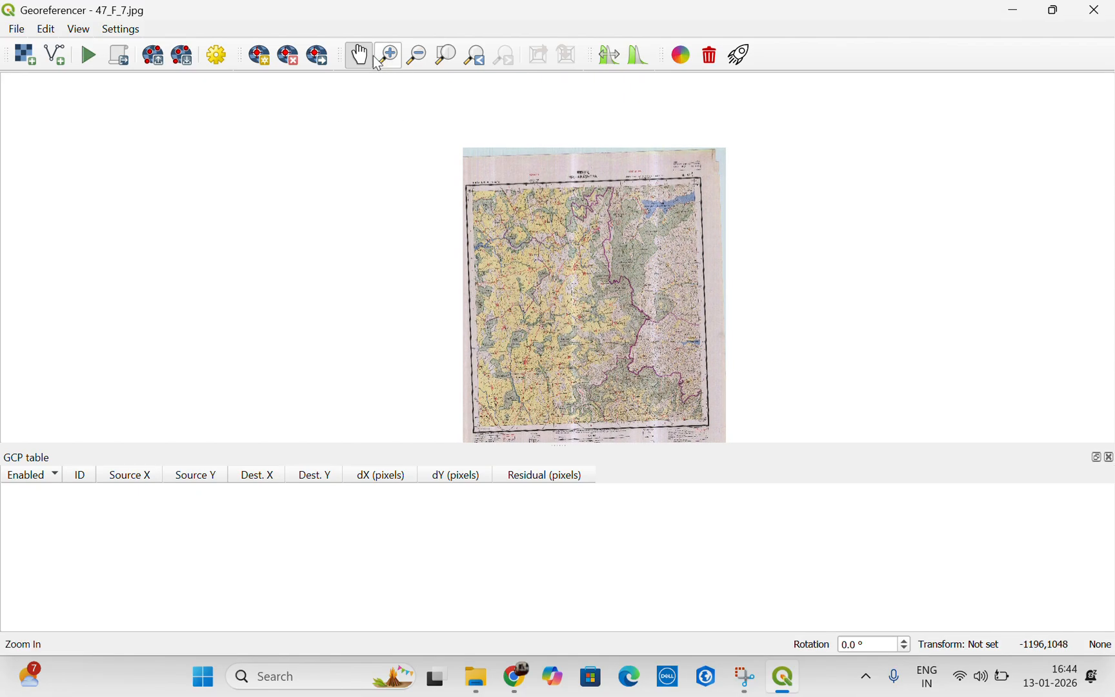
Examine the latitude and longitude labels at the toposheet's upper-left graticule corner.
scroll(473, 192, "up", 1)
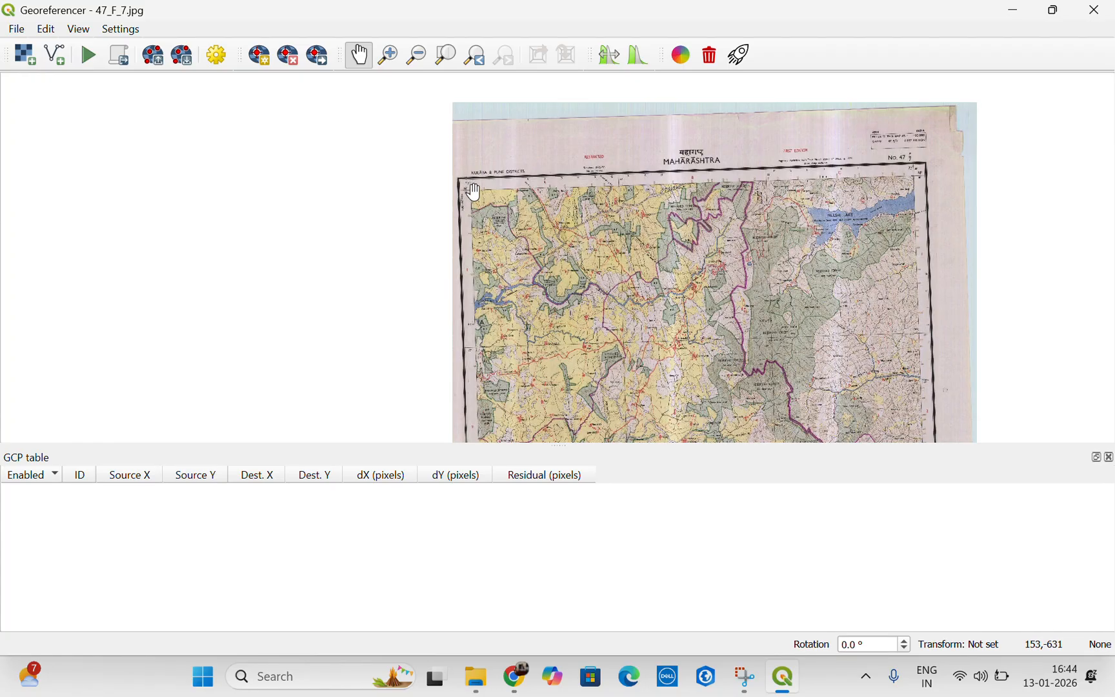
scroll(473, 192, "up", 2)
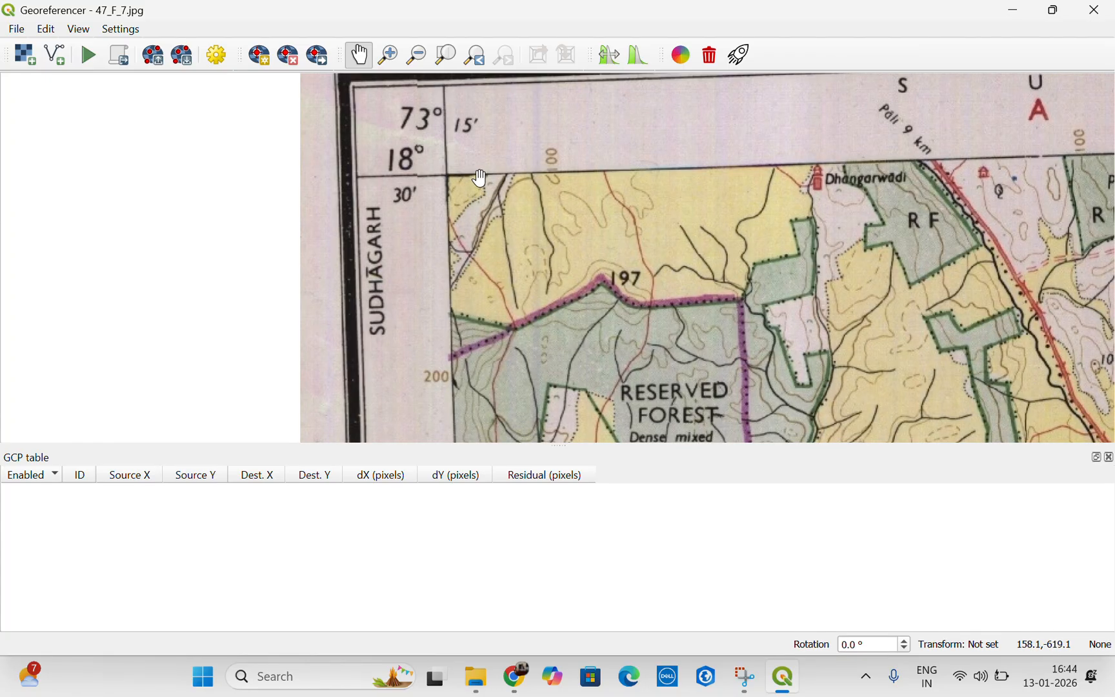
scroll(477, 176, "up", 2)
left_click_drag(406, 216, 406, 312)
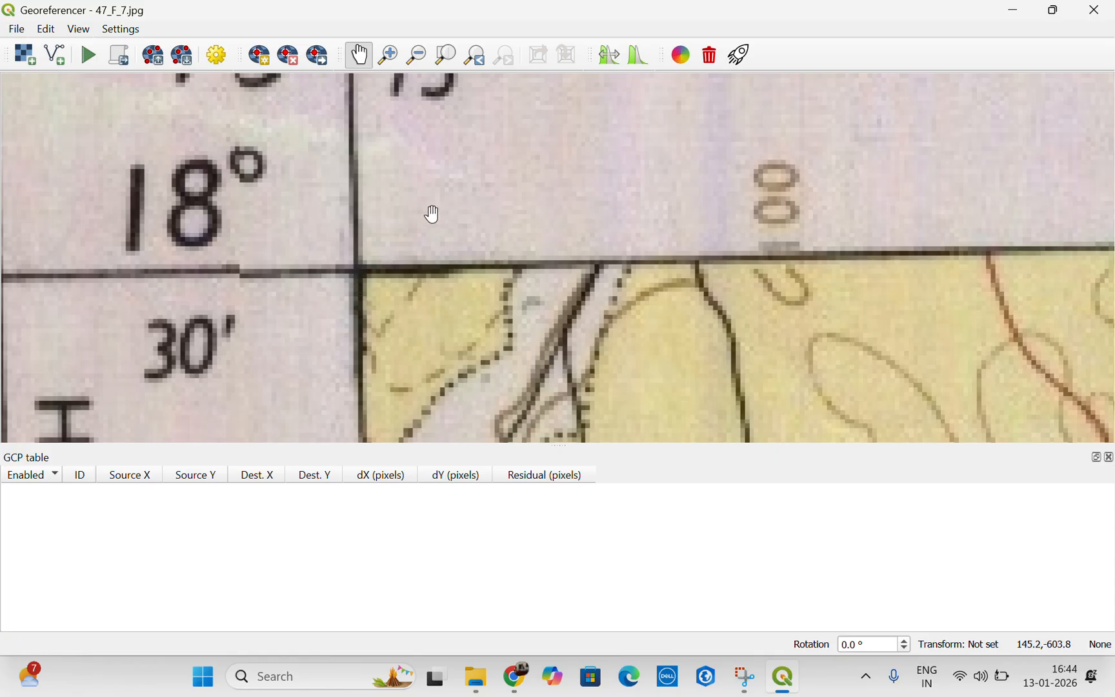
scroll(421, 223, "down", 2)
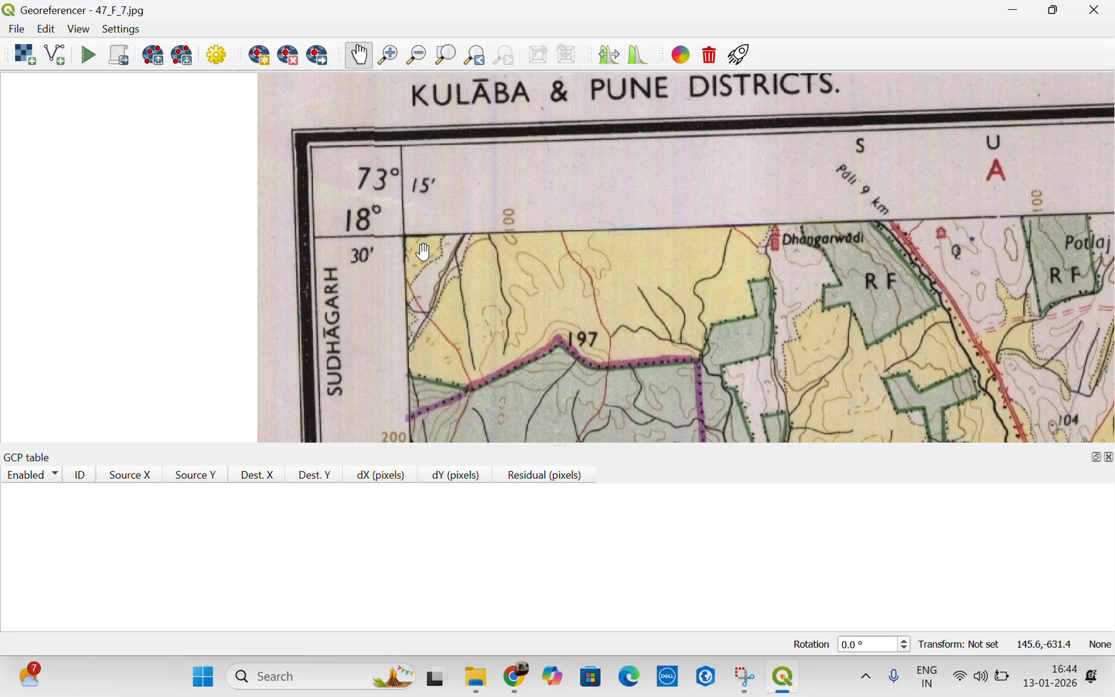
scroll(390, 223, "up", 1)
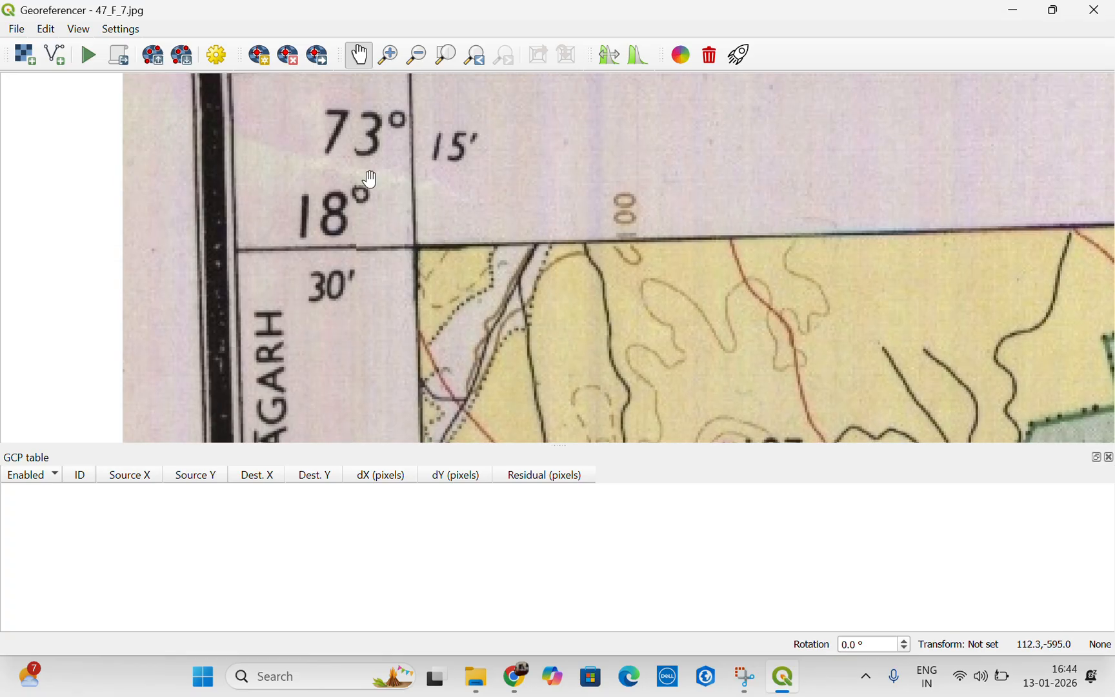
Try to add a ground control point at the intersection of the 73°15' and 18°30' grid lines, dismissing the coordinate entry.
left_click(260, 56)
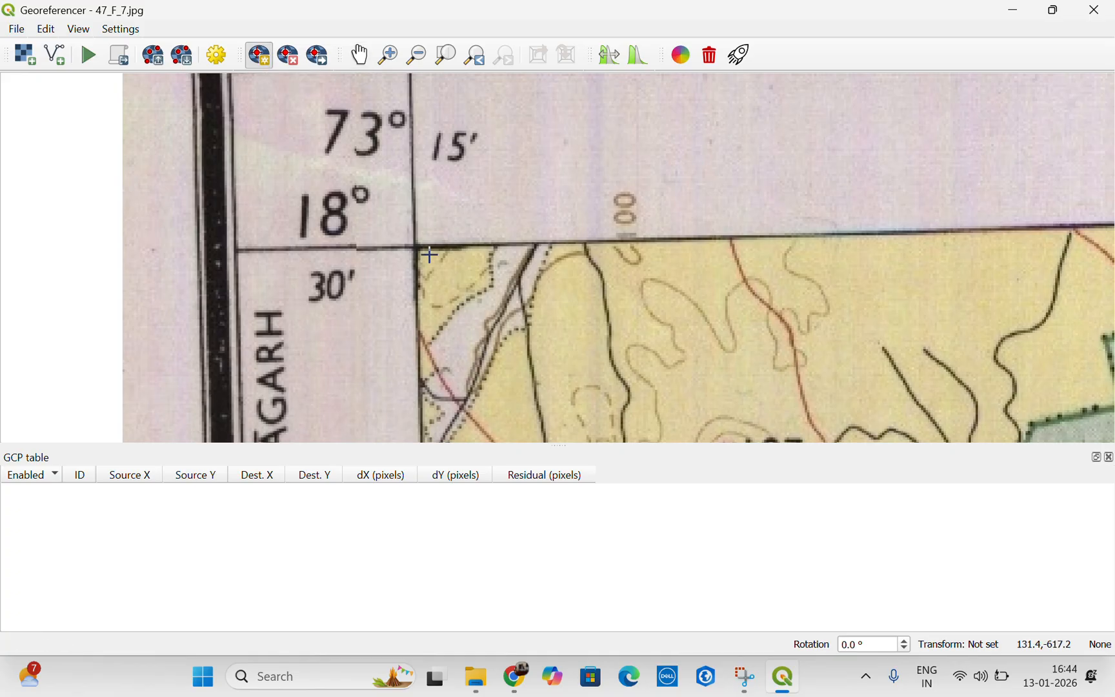
scroll(418, 254, "up", 2)
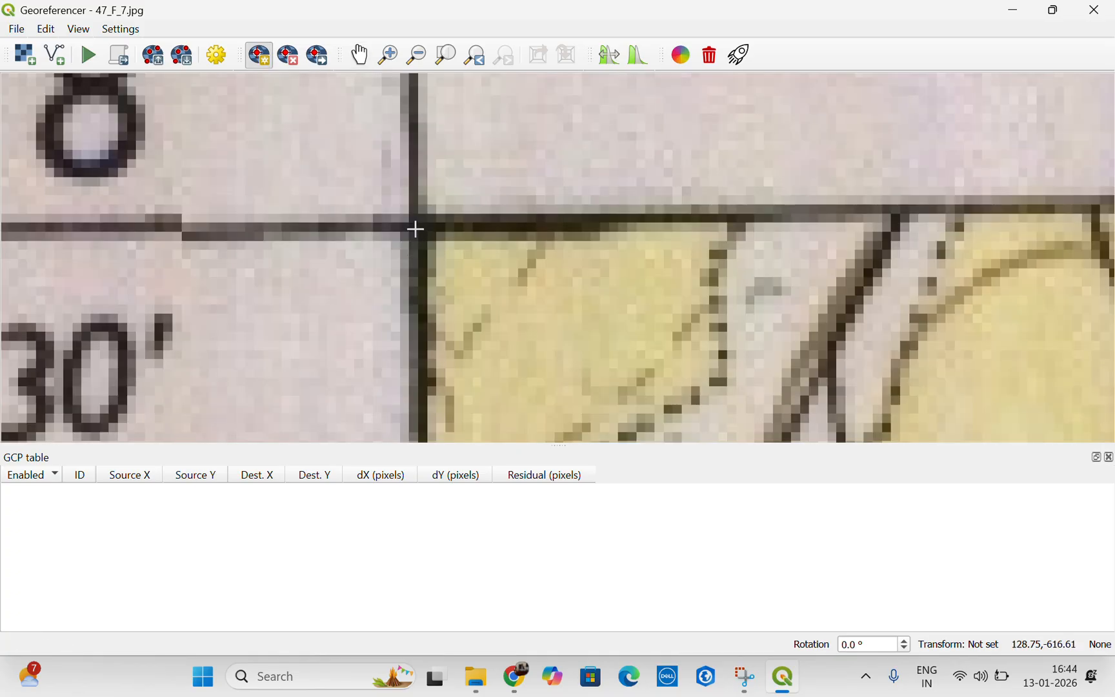
left_click(415, 228)
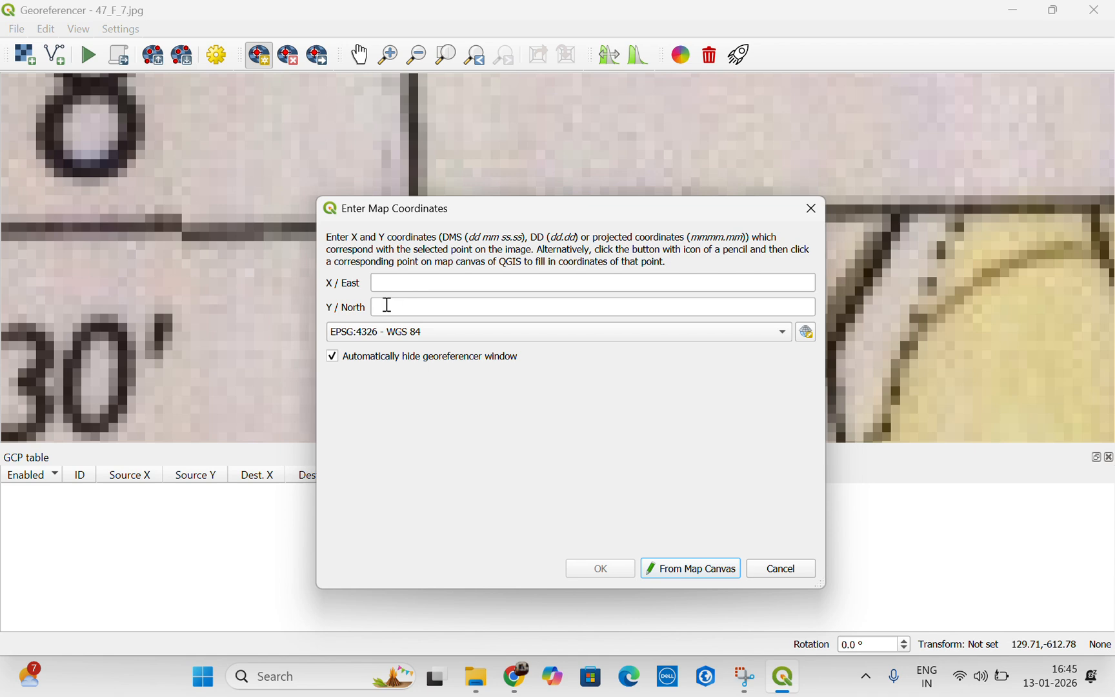
left_click(811, 209)
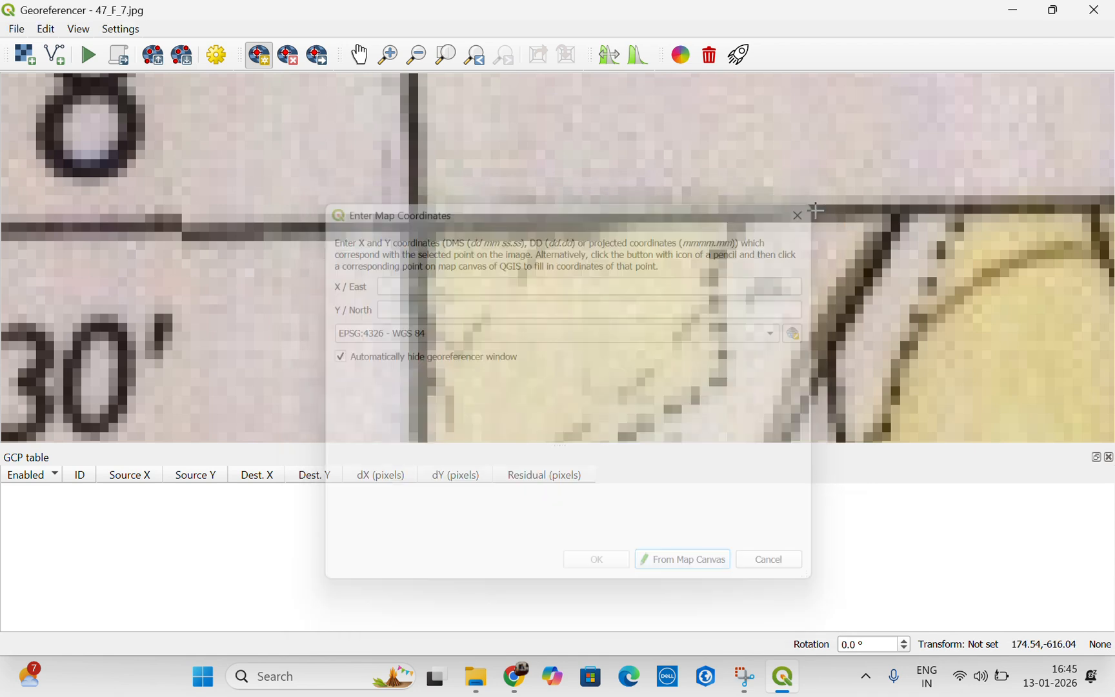
Examine the 73°15' and 18°30' labels and their grid line intersection at the toposheet's upper-left graticule corner.
scroll(525, 222, "down", 1)
scroll(524, 222, "down", 2)
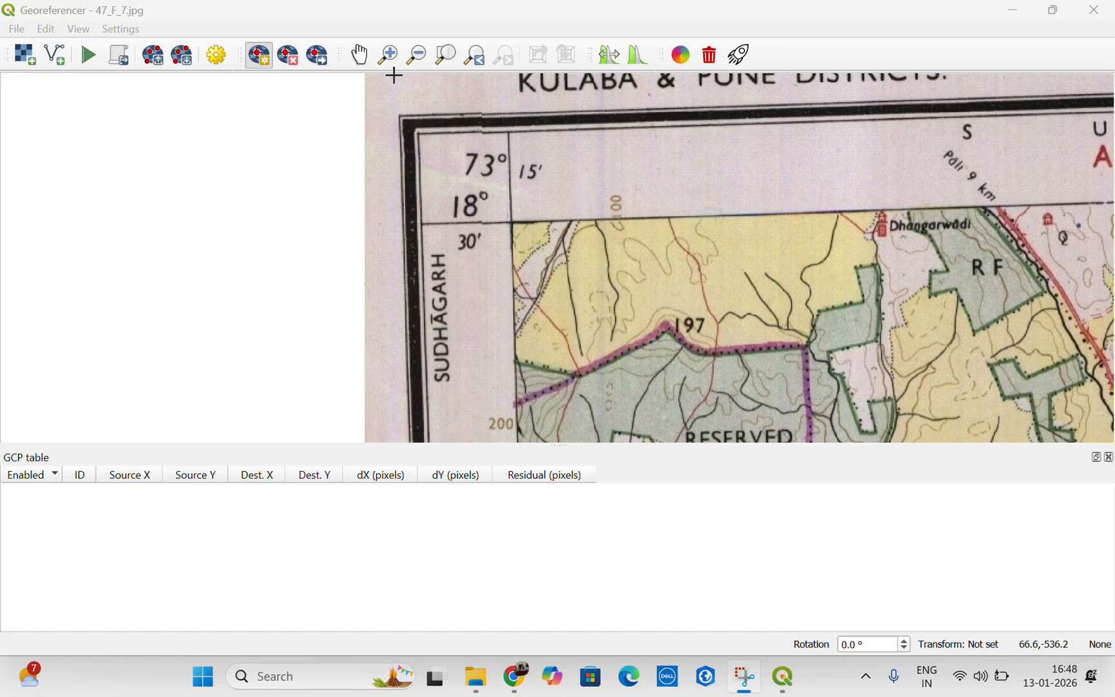
left_click(365, 58)
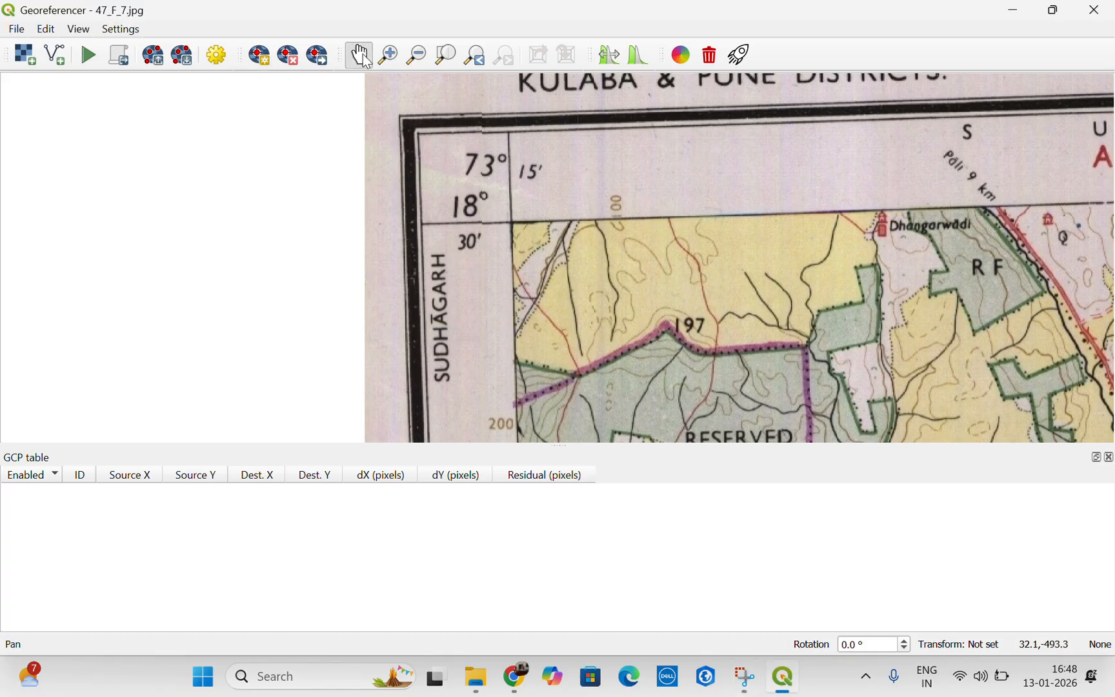
left_click_drag(523, 229, 518, 254)
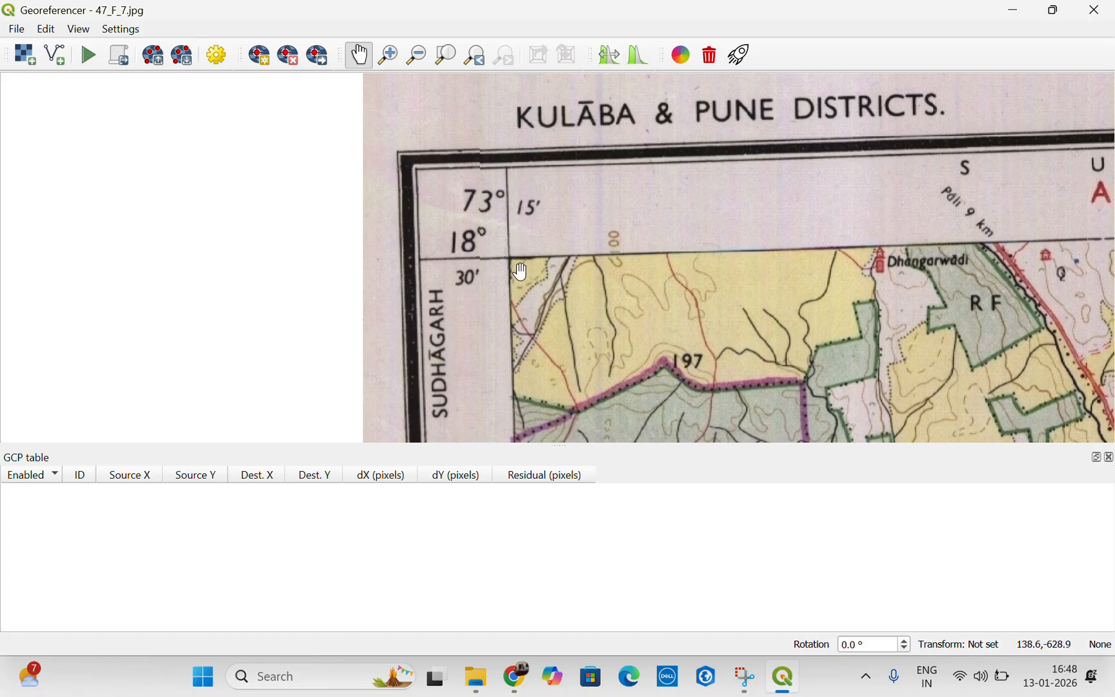
scroll(520, 270, "up", 3)
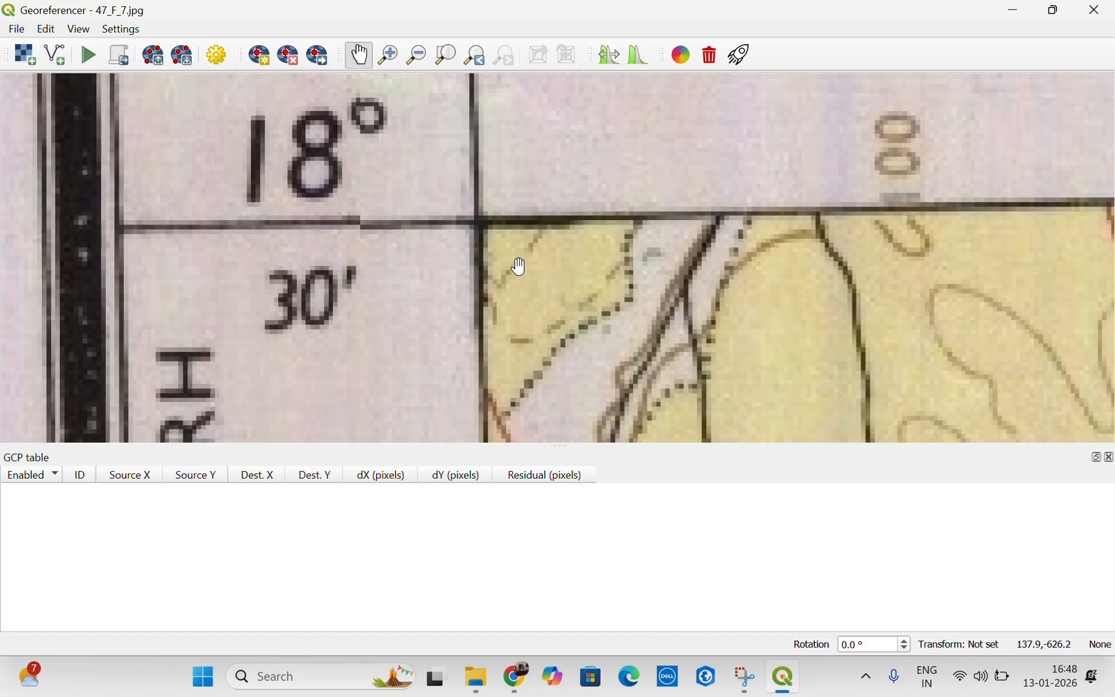
scroll(481, 218, "up", 1)
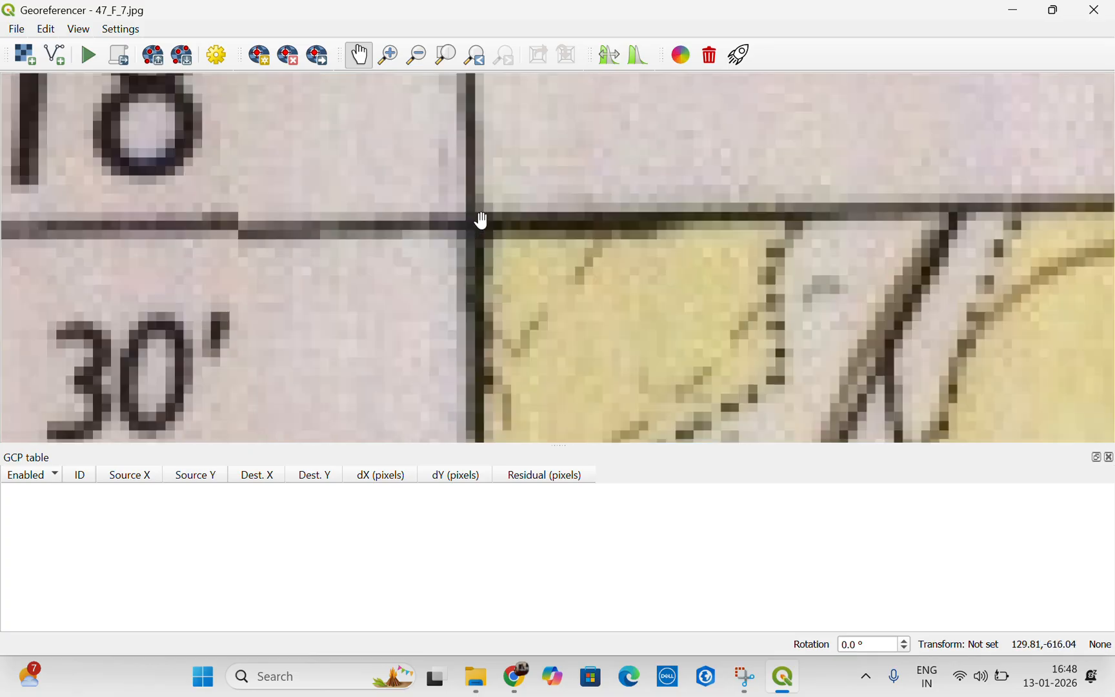
scroll(481, 220, "up", 2)
scroll(466, 230, "down", 1)
scroll(467, 230, "down", 1)
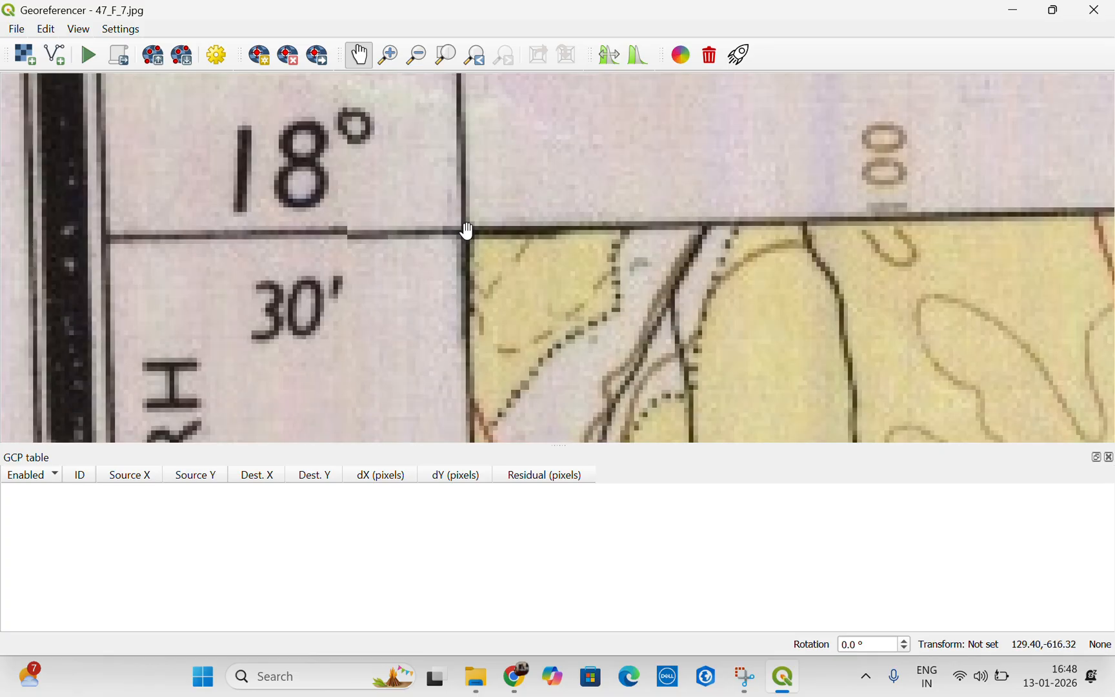
scroll(467, 231, "down", 1)
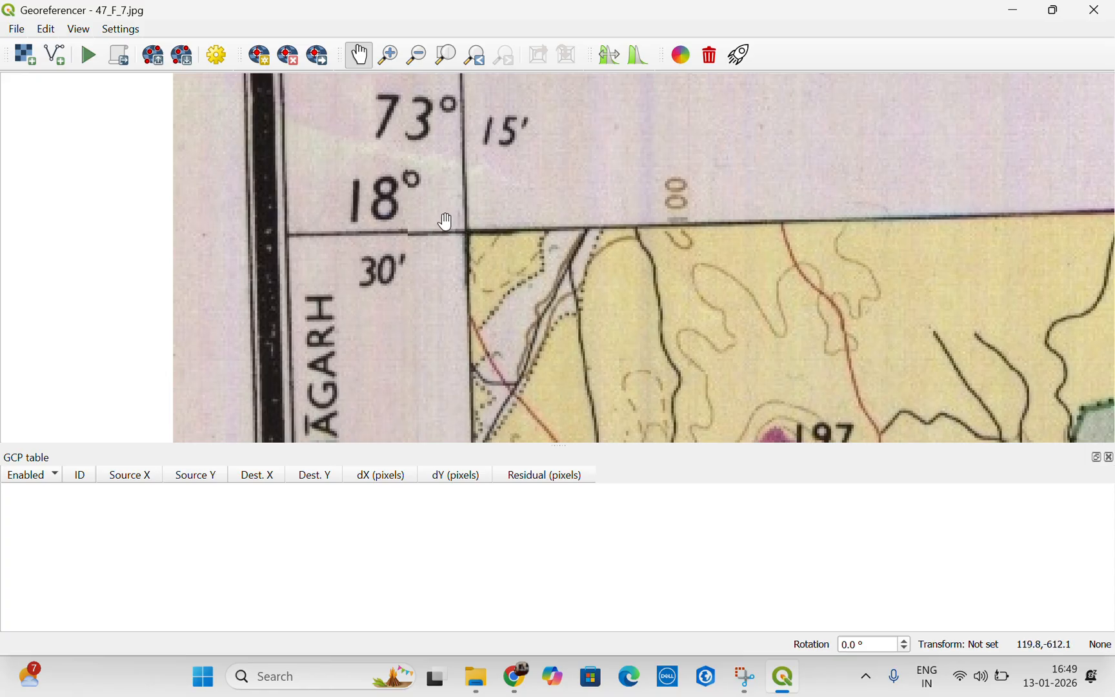
Place a ground control point at the upper-left graticule intersection and enter X/East 73.25 and Y/North 18.50.
scroll(468, 237, "up", 2)
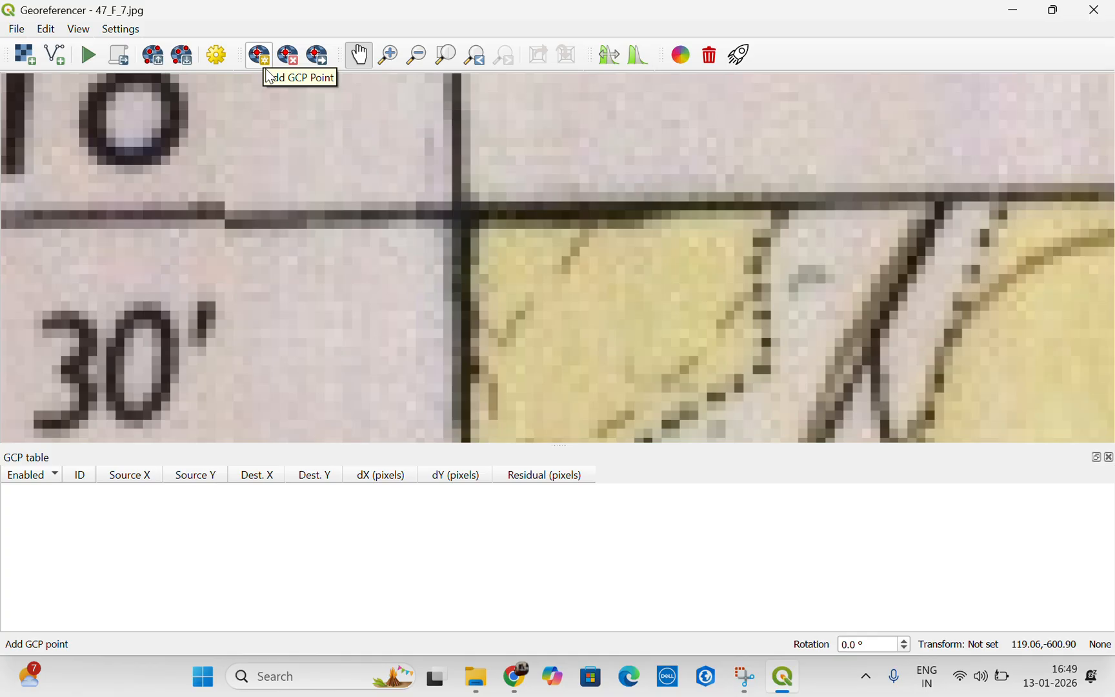
scroll(380, 201, "down", 1)
scroll(381, 201, "up", 2)
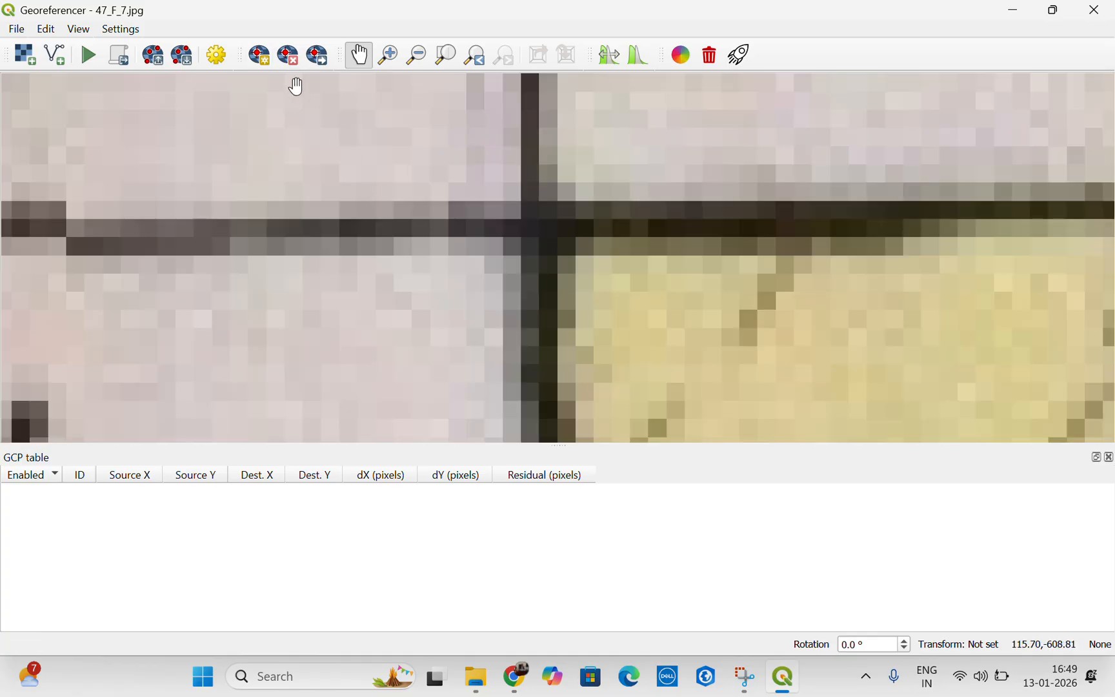
left_click(264, 64)
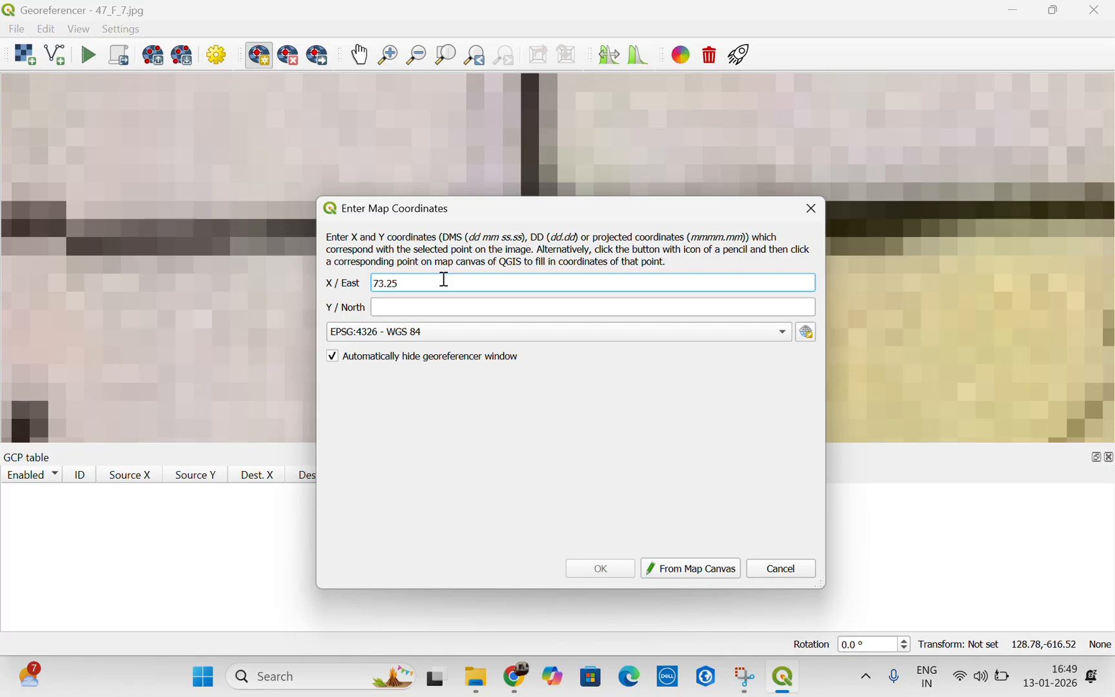
left_click(438, 302)
type("18.50")
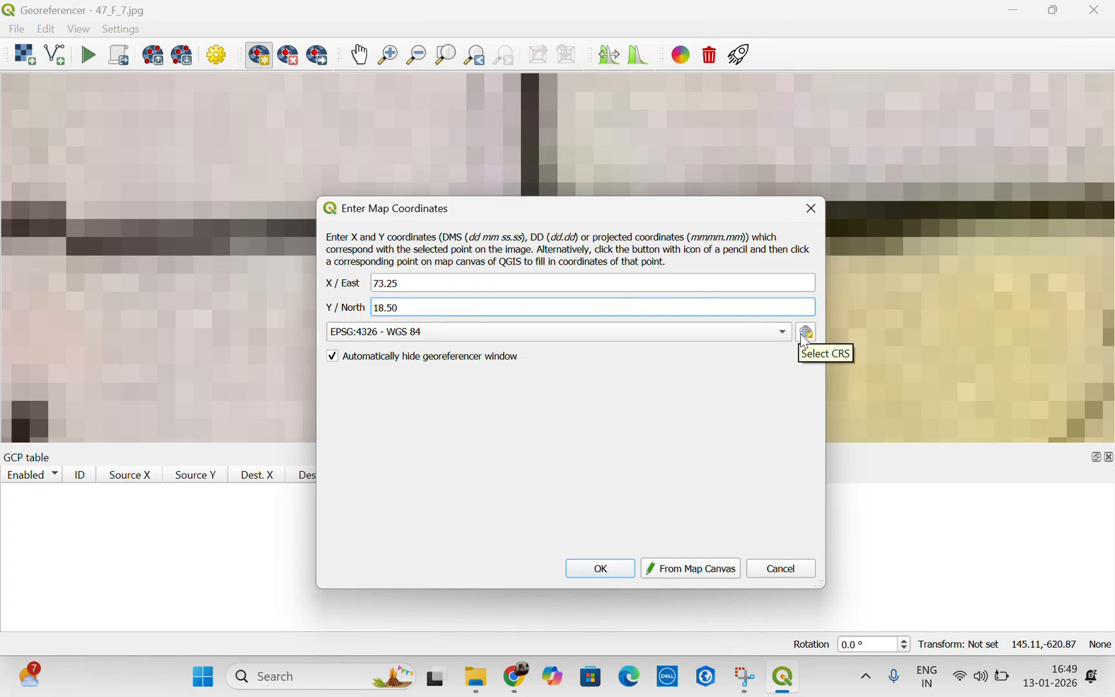
Assign EPSG:4326 - WGS 84 as the point's coordinate reference system, filtering by 4326, and accept the map coordinates.
left_click(806, 336)
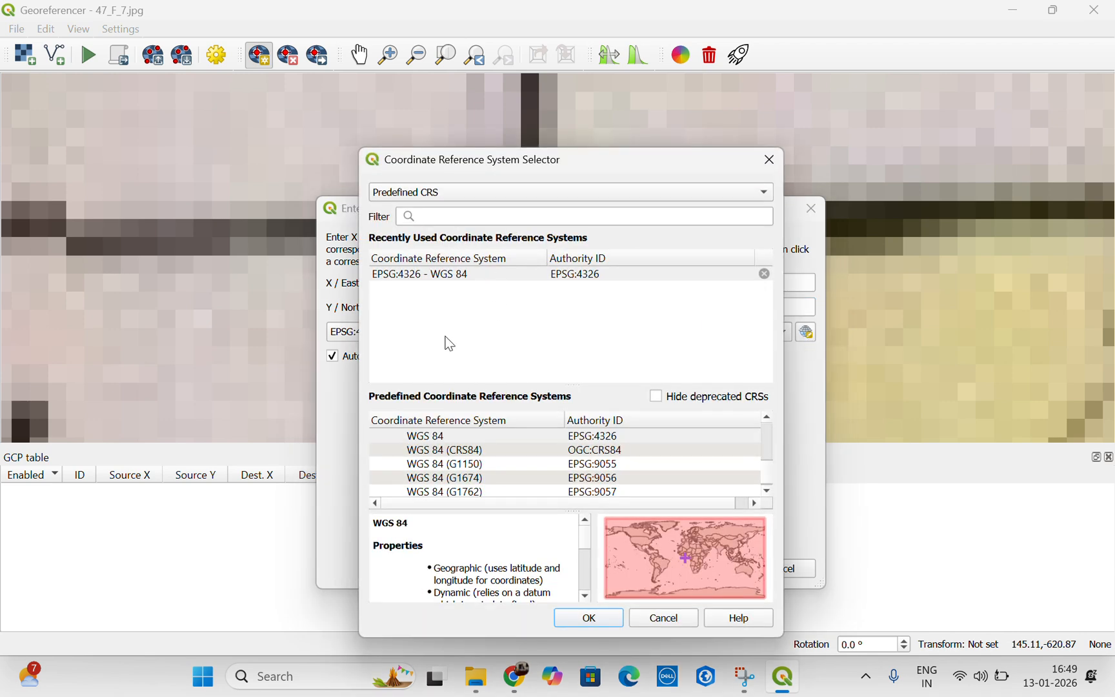
scroll(468, 445, "up", 5)
scroll(487, 466, "up", 3)
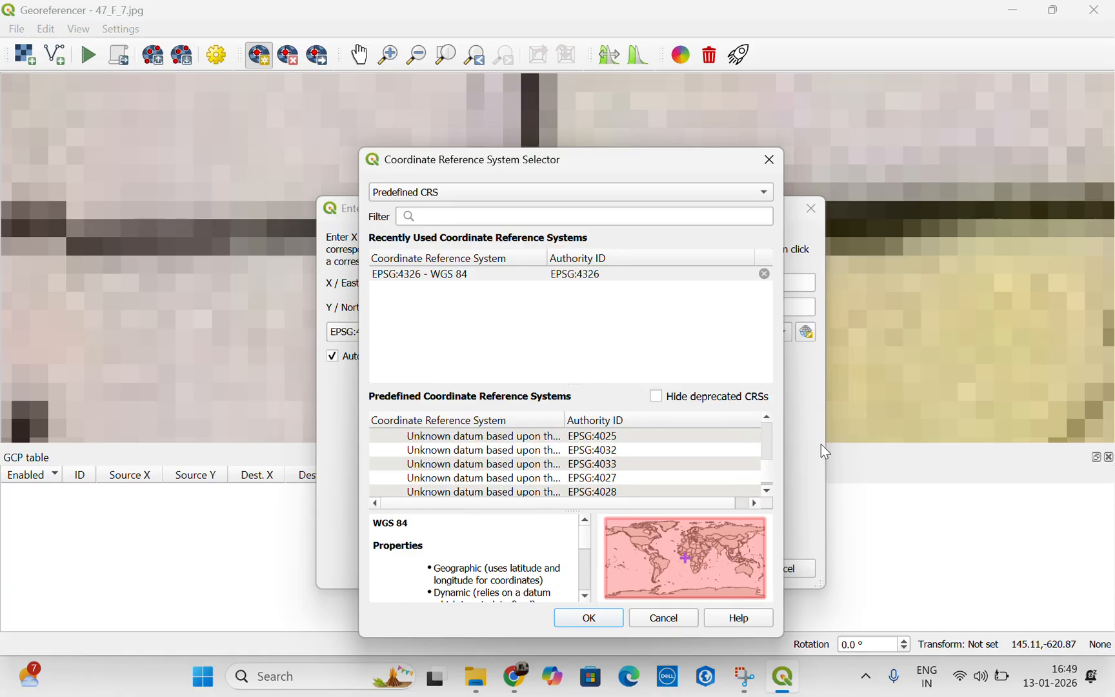
left_click(457, 209)
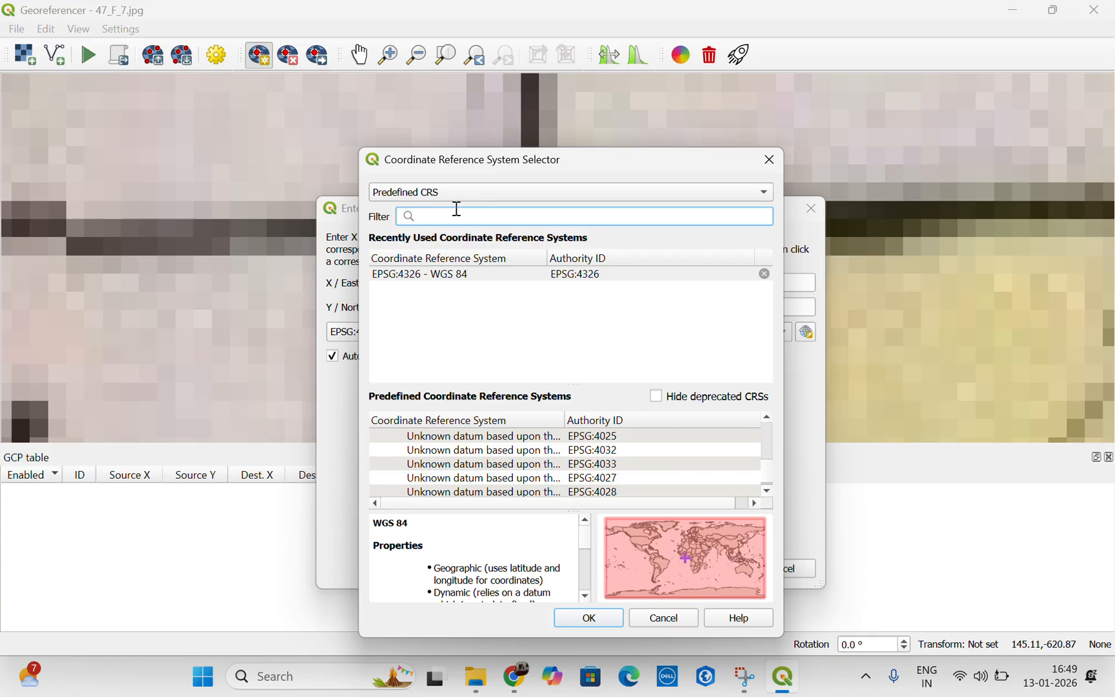
type("4326")
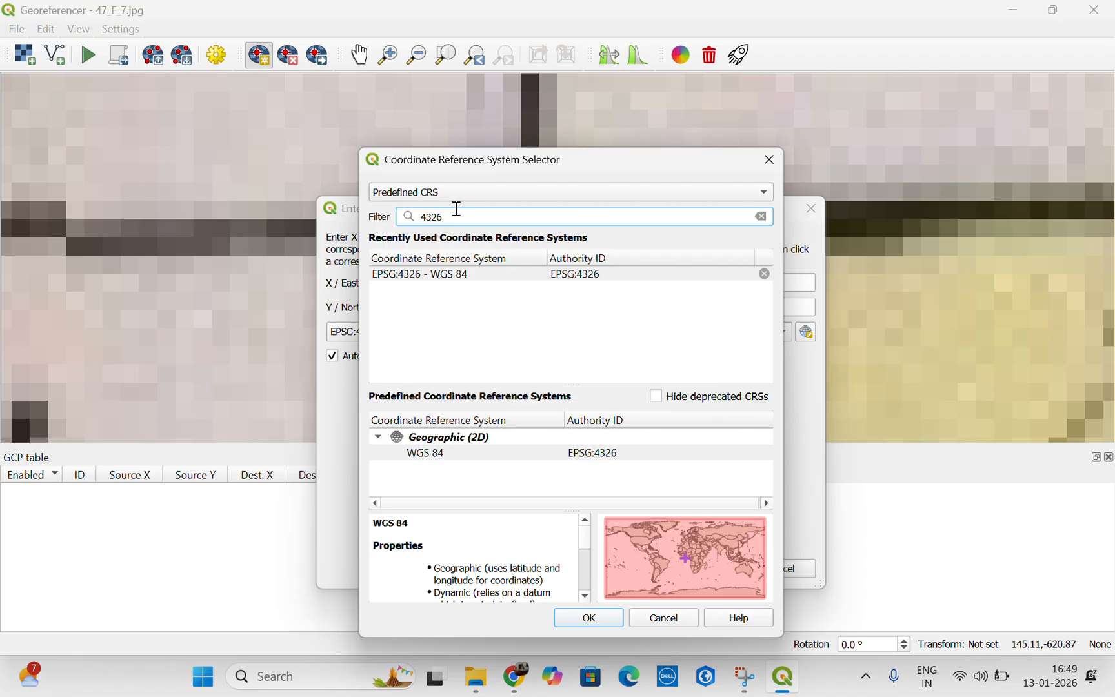
double_click(465, 454)
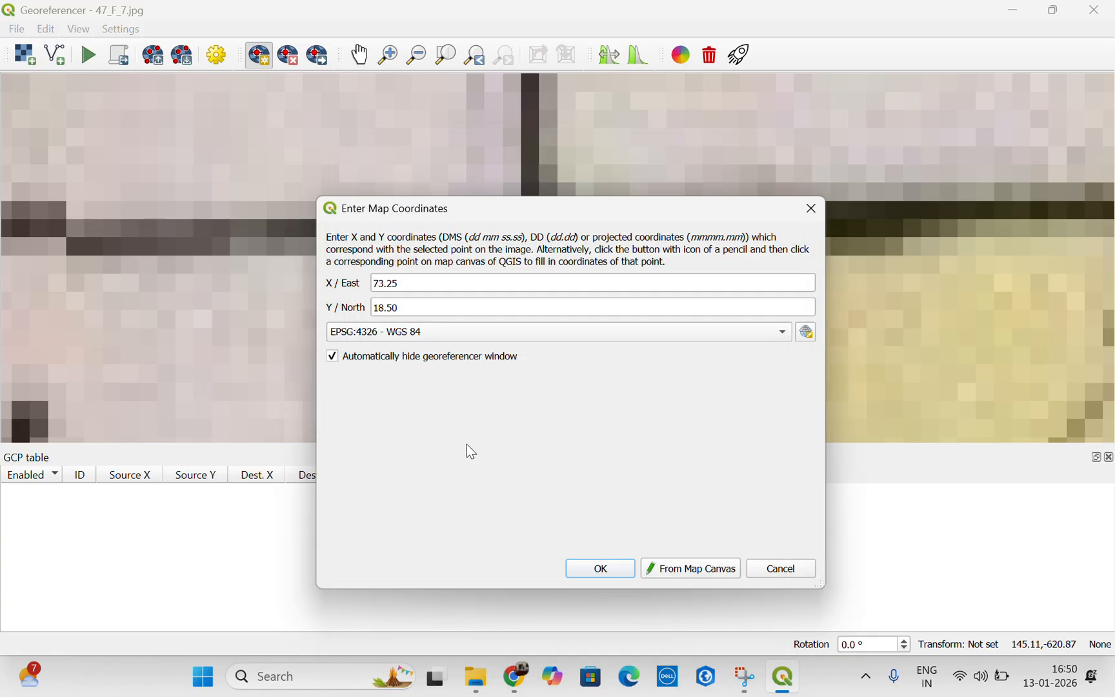
left_click(612, 571)
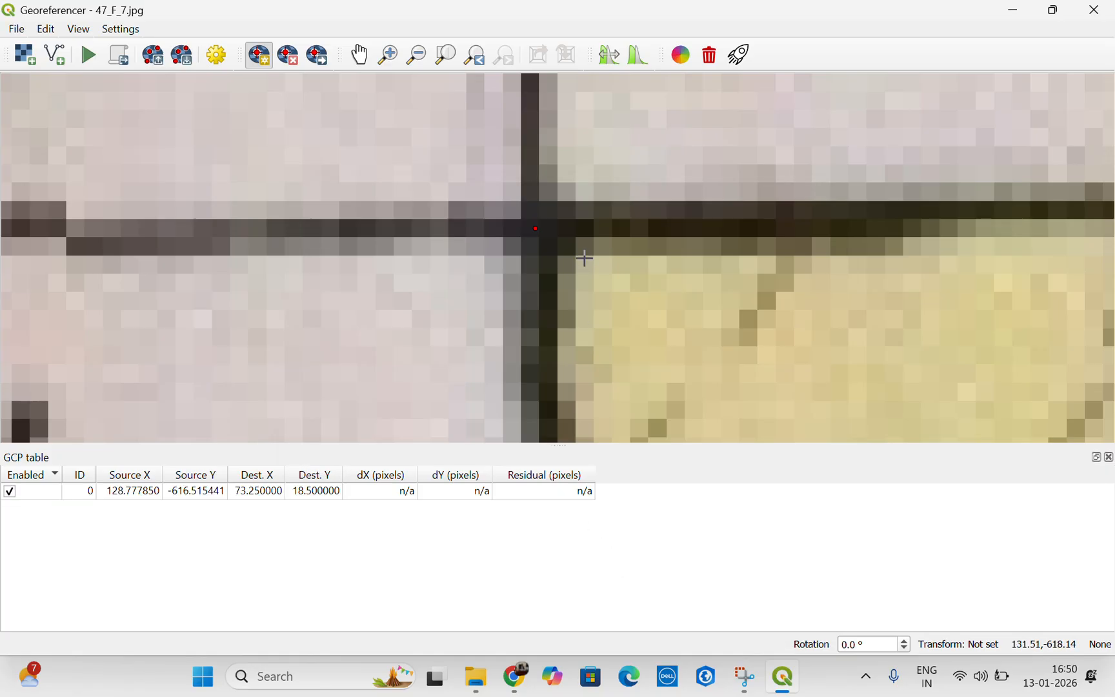
Hide the GCP table panel and show it again.
scroll(584, 256, "down", 5)
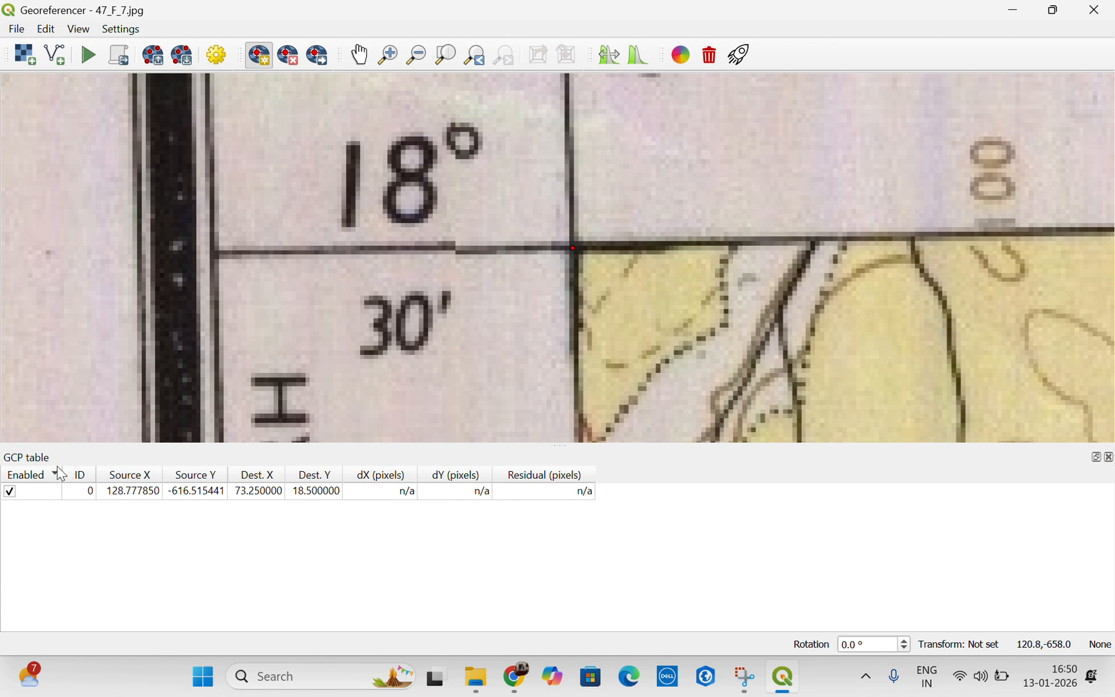
left_click(79, 29)
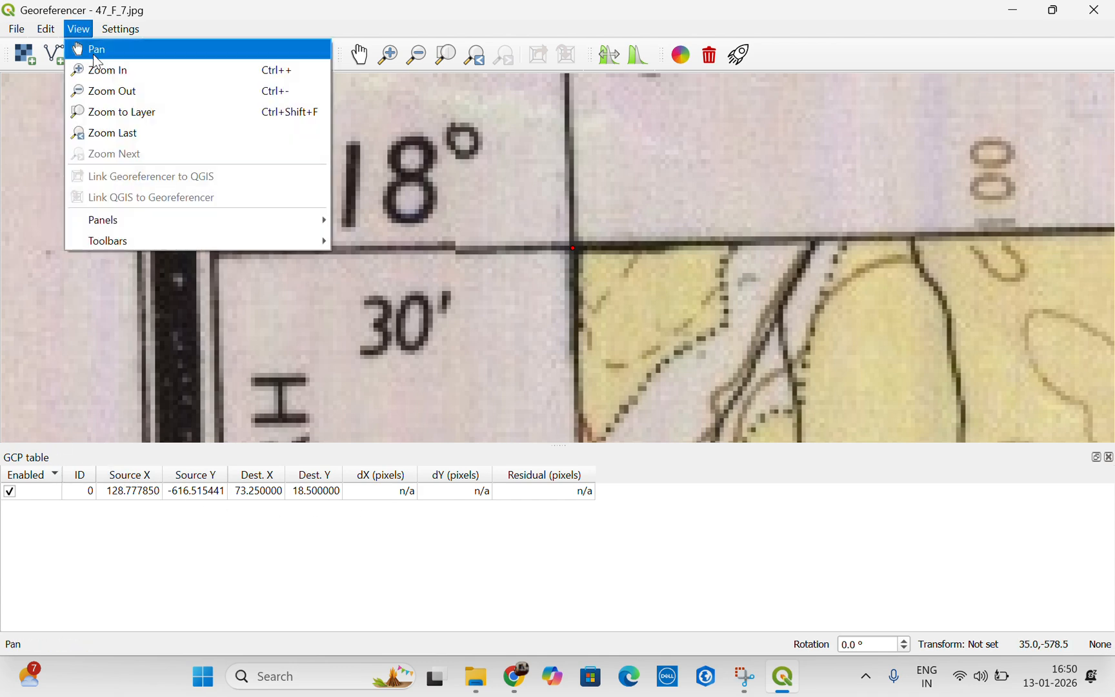
mouse_move(124, 220)
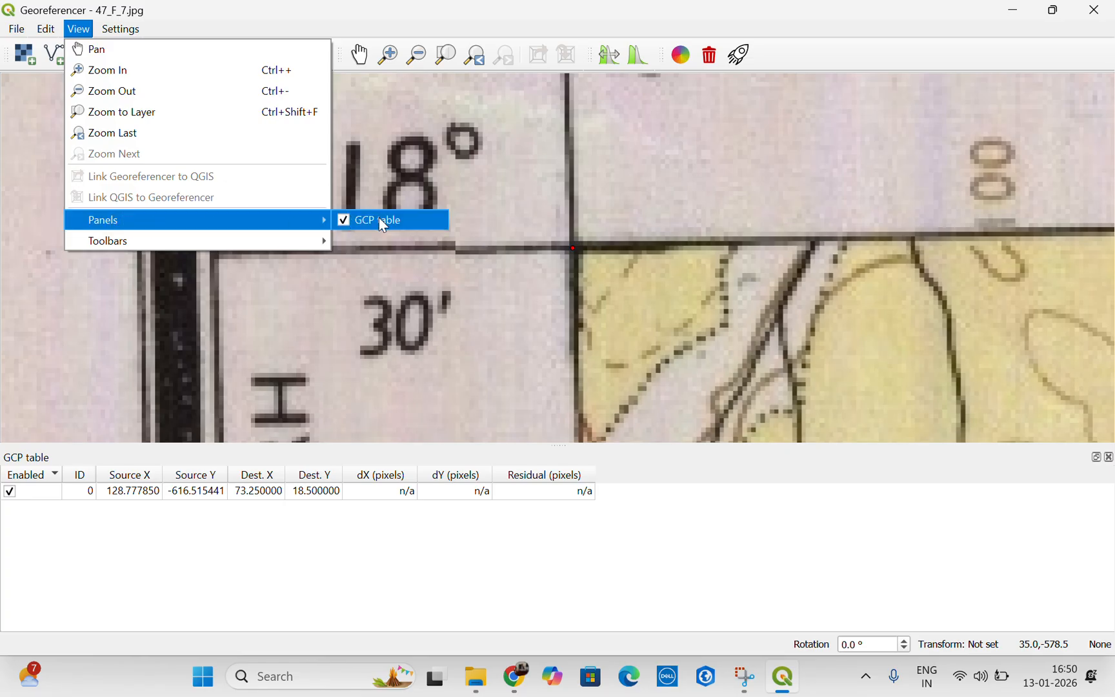
left_click(345, 221)
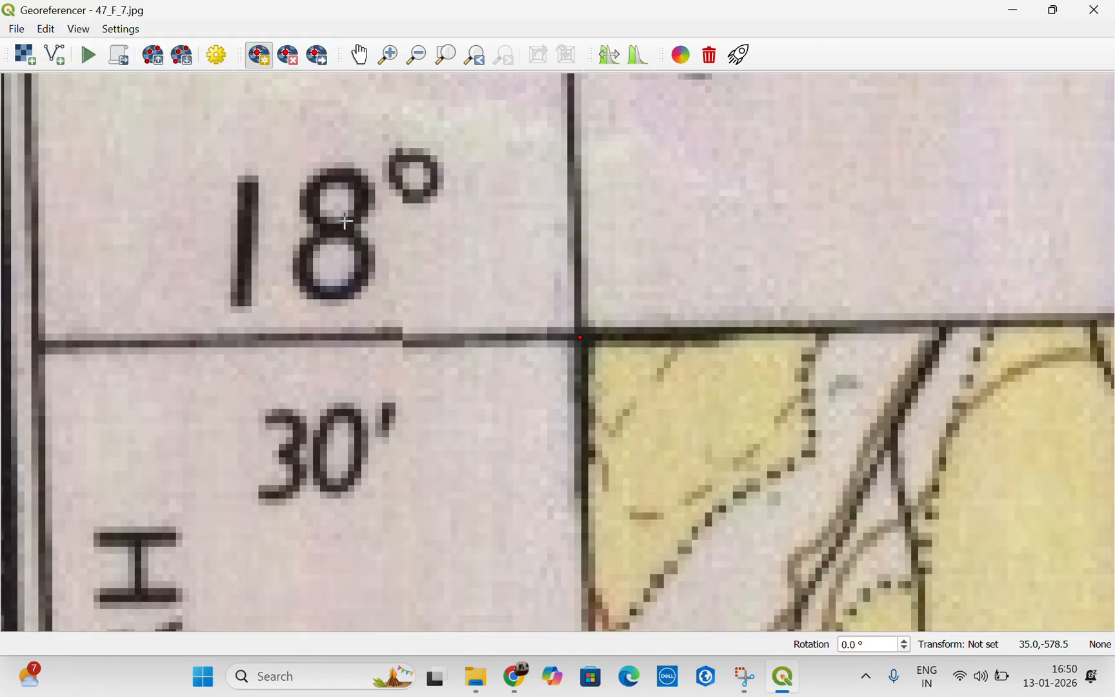
left_click(87, 33)
mouse_move(126, 223)
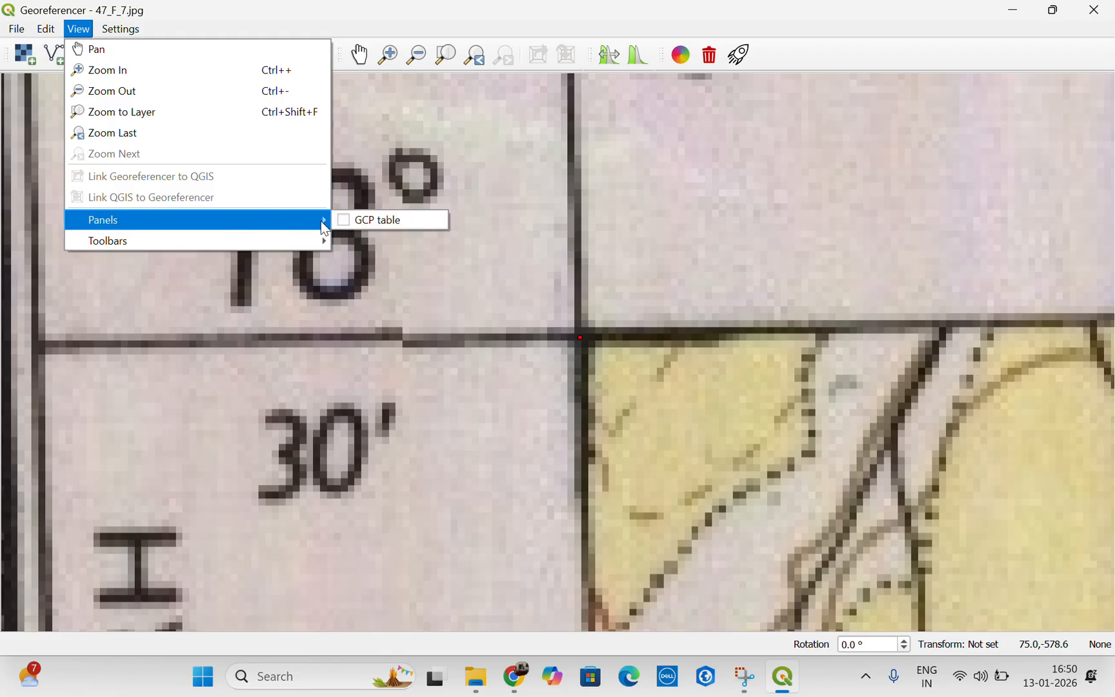
left_click(346, 220)
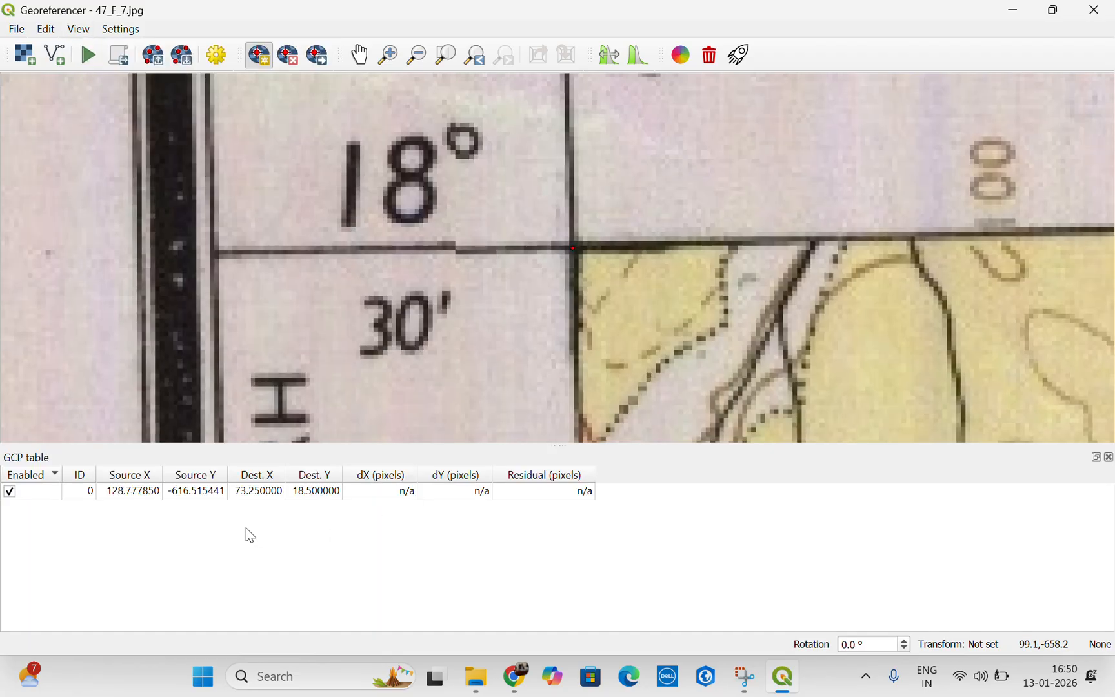
Place a second ground control point at the 73°30' and 18°30' grid intersection in the toposheet's upper-right corner.
scroll(657, 255, "down", 2)
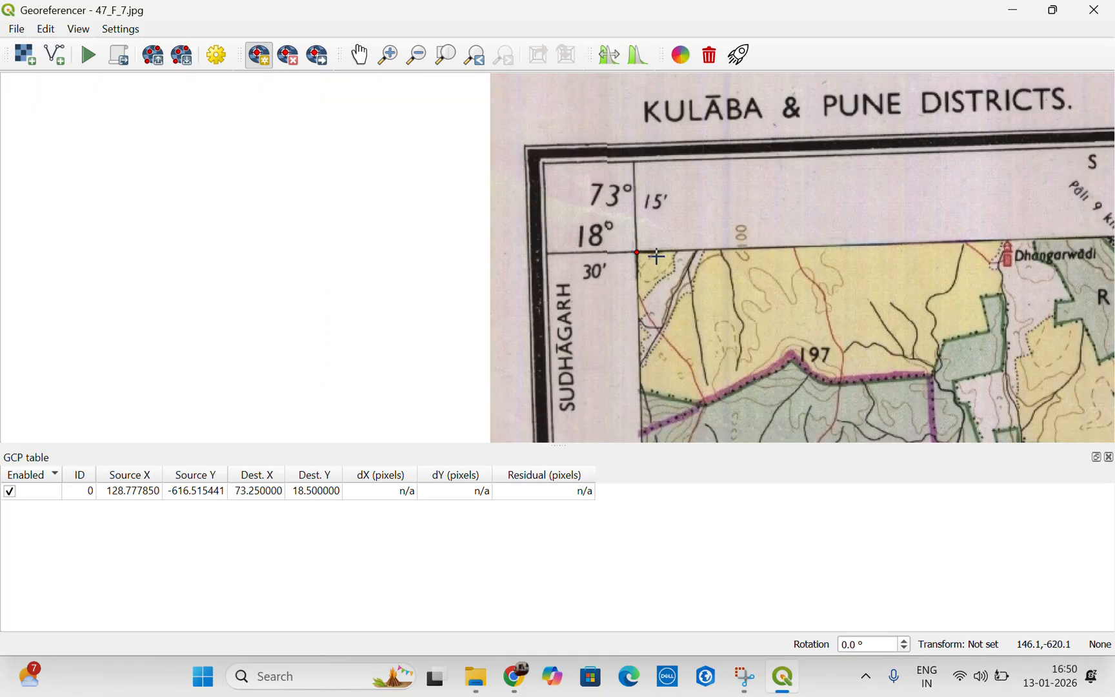
scroll(657, 255, "down", 2)
left_click(360, 55)
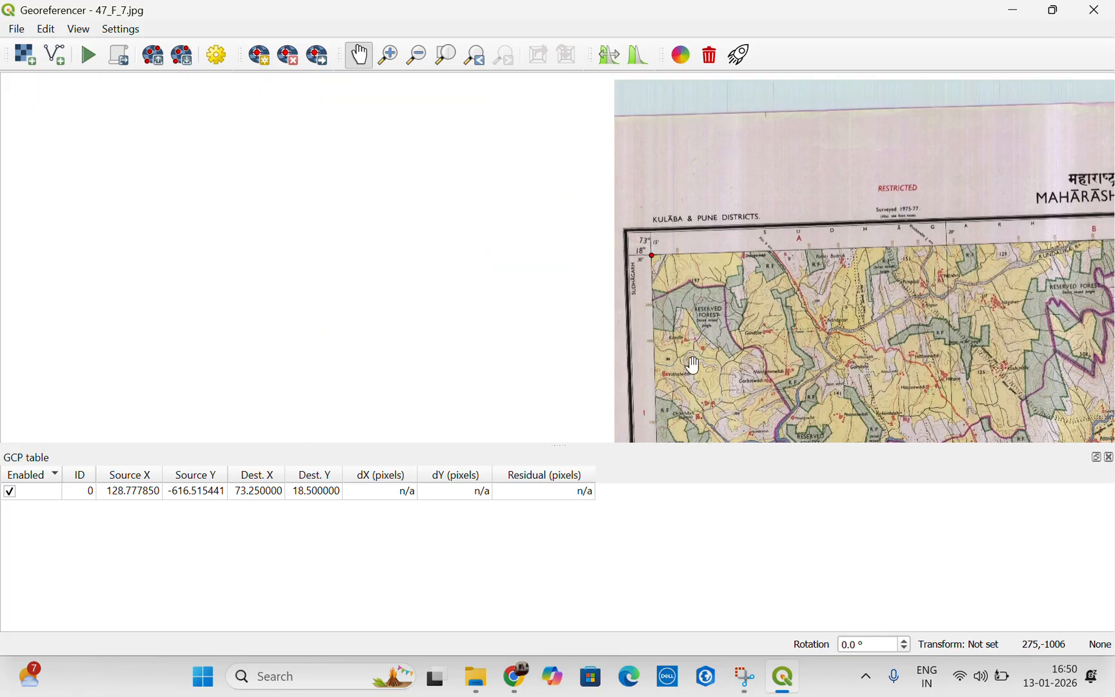
left_click_drag(886, 338, 542, 354)
left_click_drag(928, 301, 715, 286)
left_click_drag(855, 269, 652, 269)
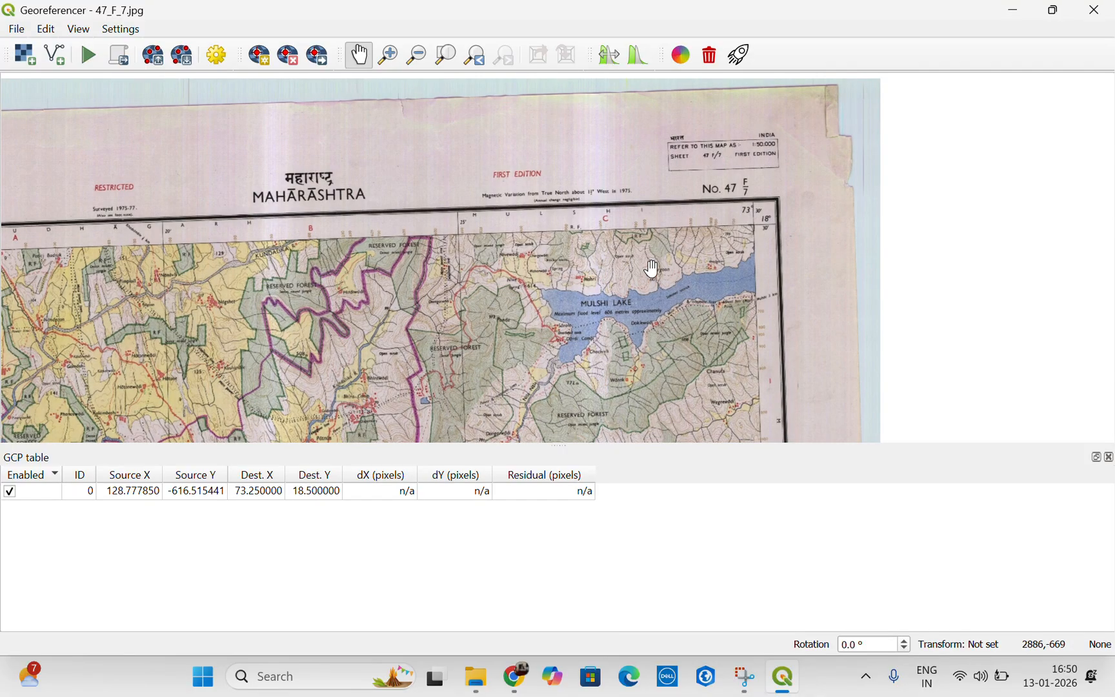
scroll(652, 268, "up", 2)
scroll(651, 211, "up", 3)
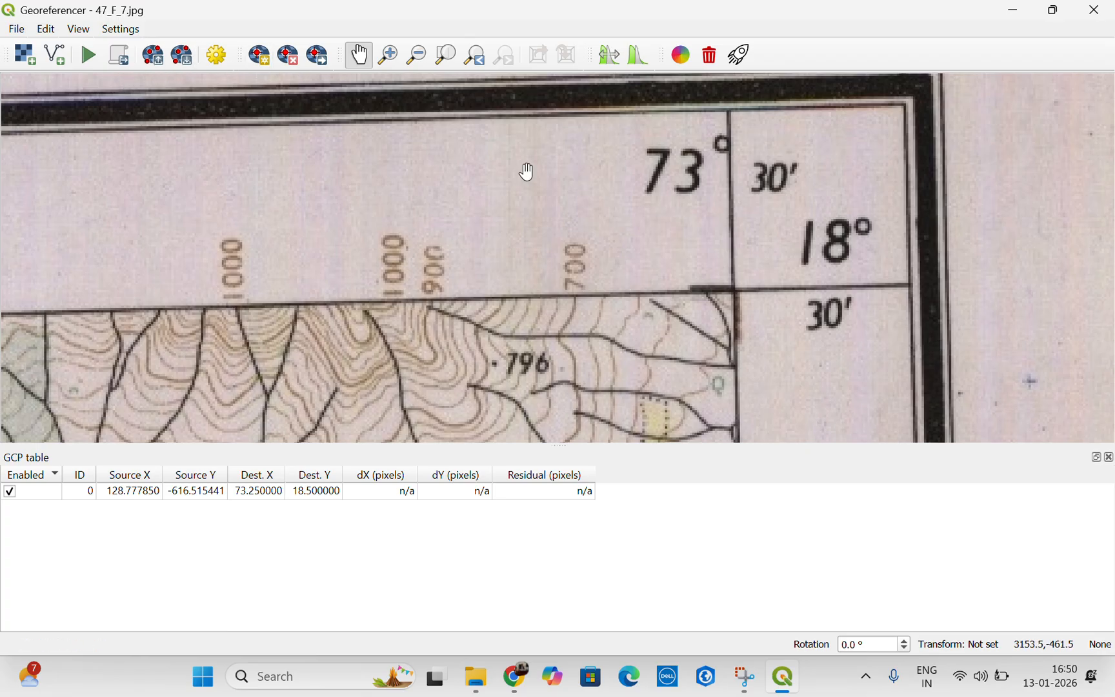
scroll(764, 291, "up", 6)
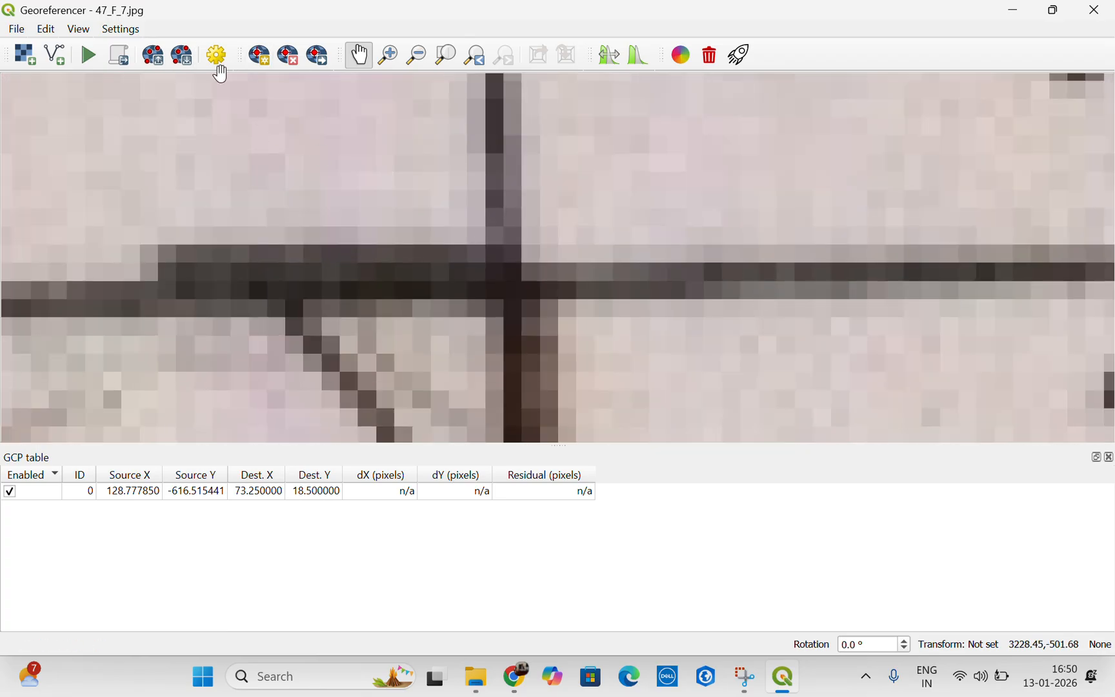
left_click(266, 57)
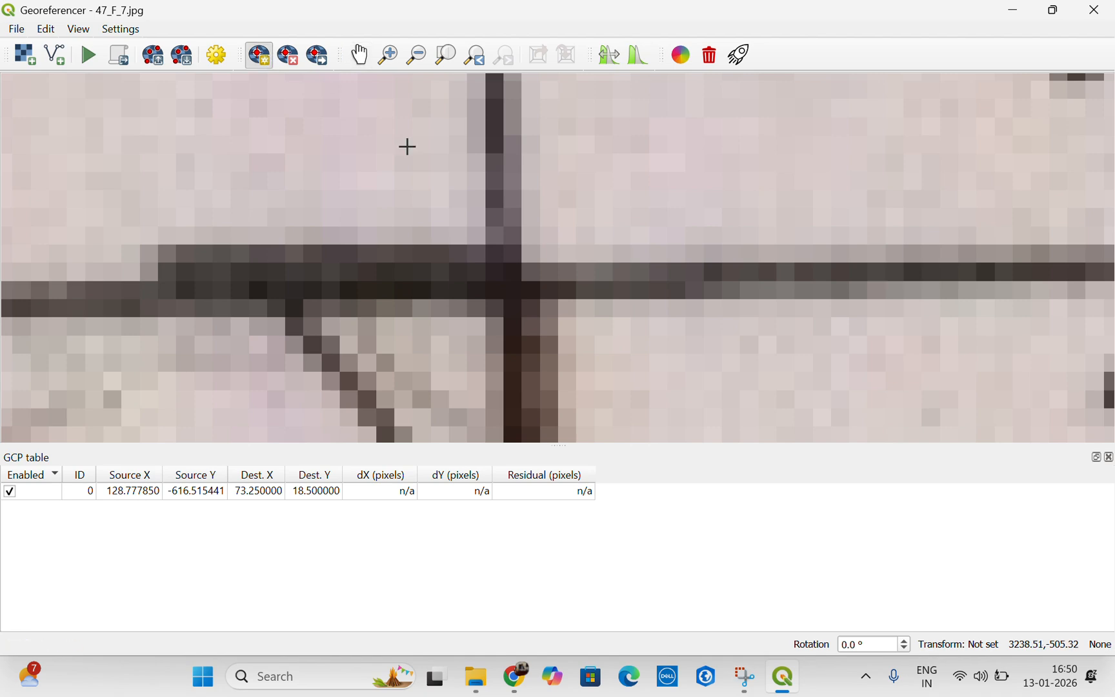
left_click(510, 289)
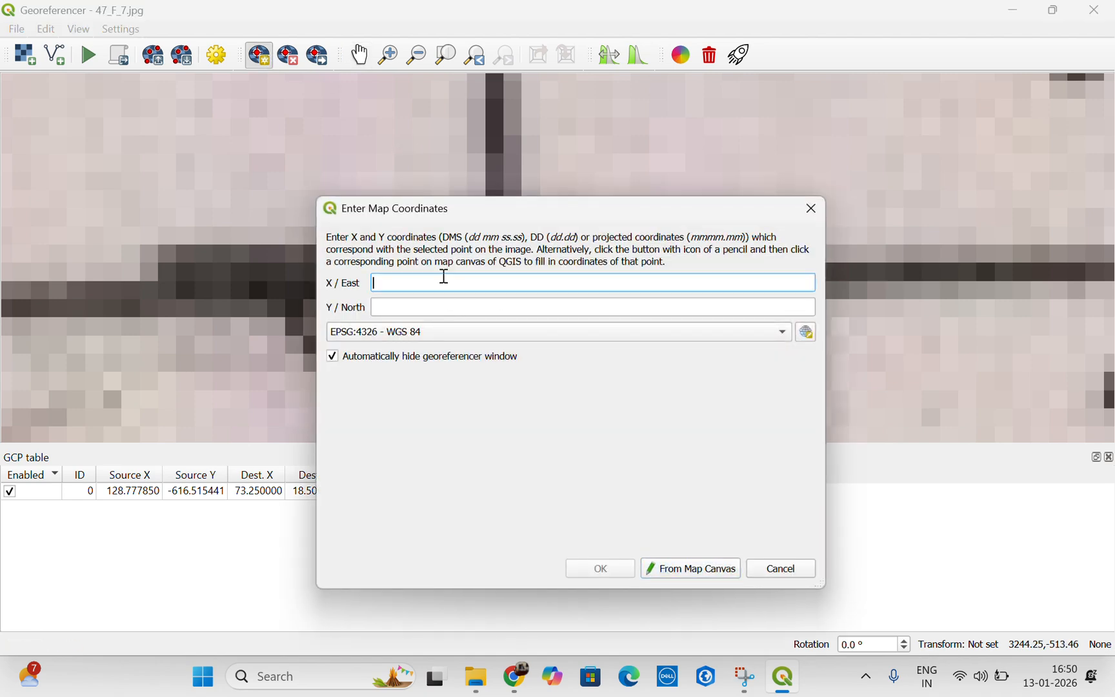
Enter X/East 73.50 and Y/North 18.50 as the upper-right point's map coordinates and accept them.
type("735")
type("50")
left_click(433, 306)
type("18")
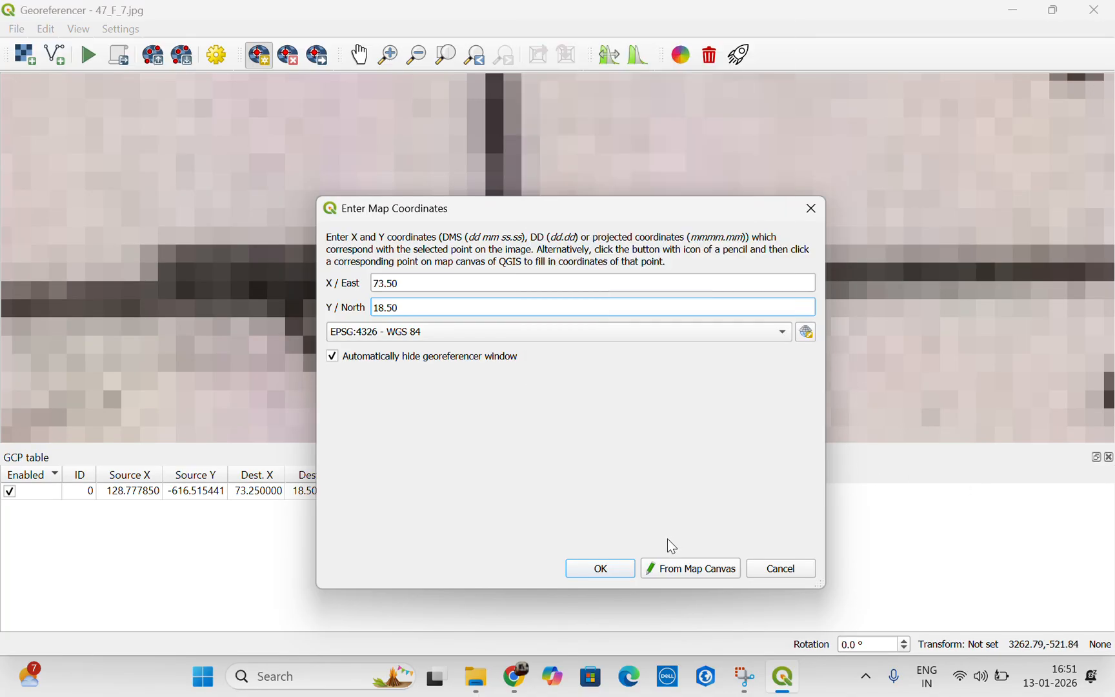
left_click(611, 572)
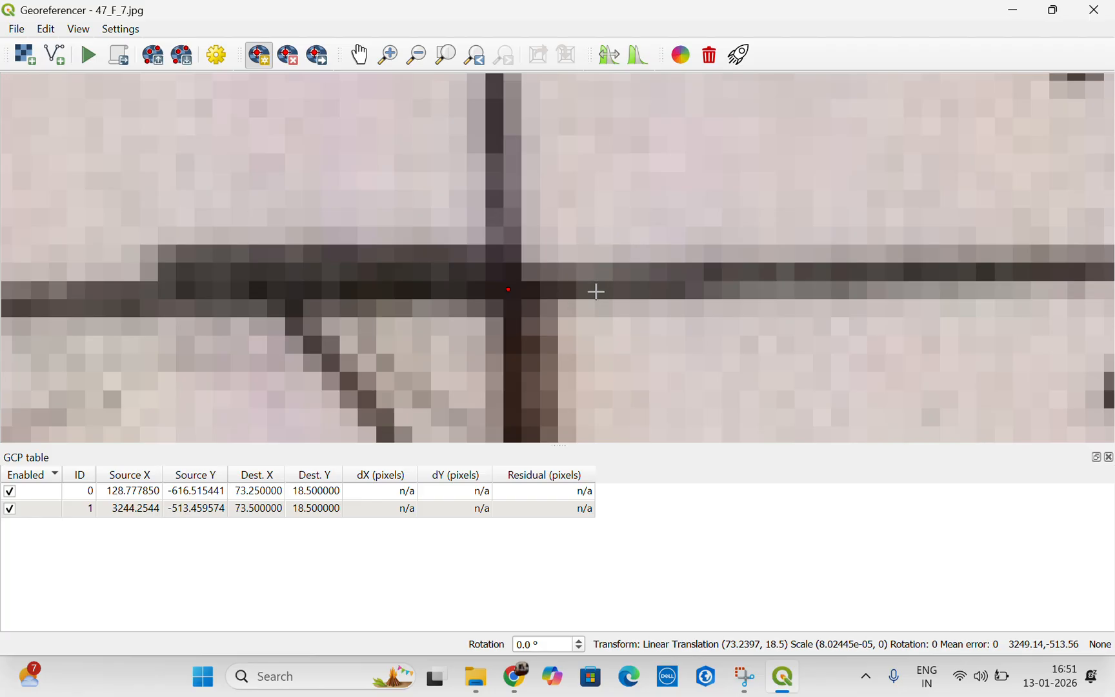
Place a third ground control point at the 73°30' and 18°15' grid intersection in the toposheet's lower-right corner.
scroll(567, 295, "down", 2)
scroll(567, 294, "down", 3)
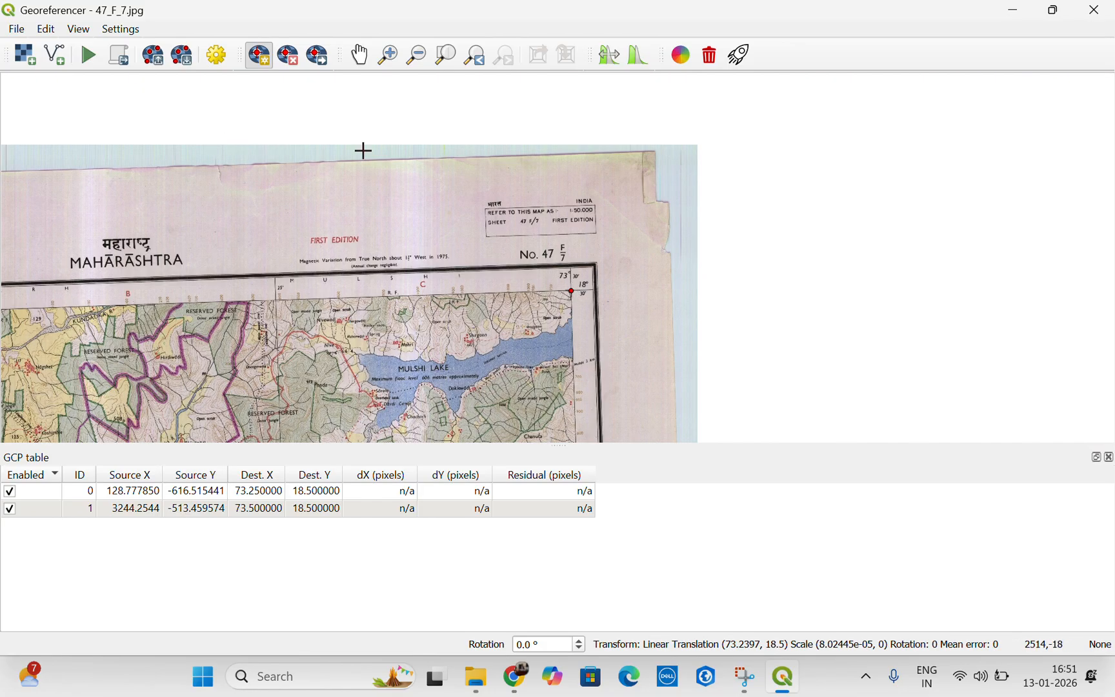
left_click(359, 55)
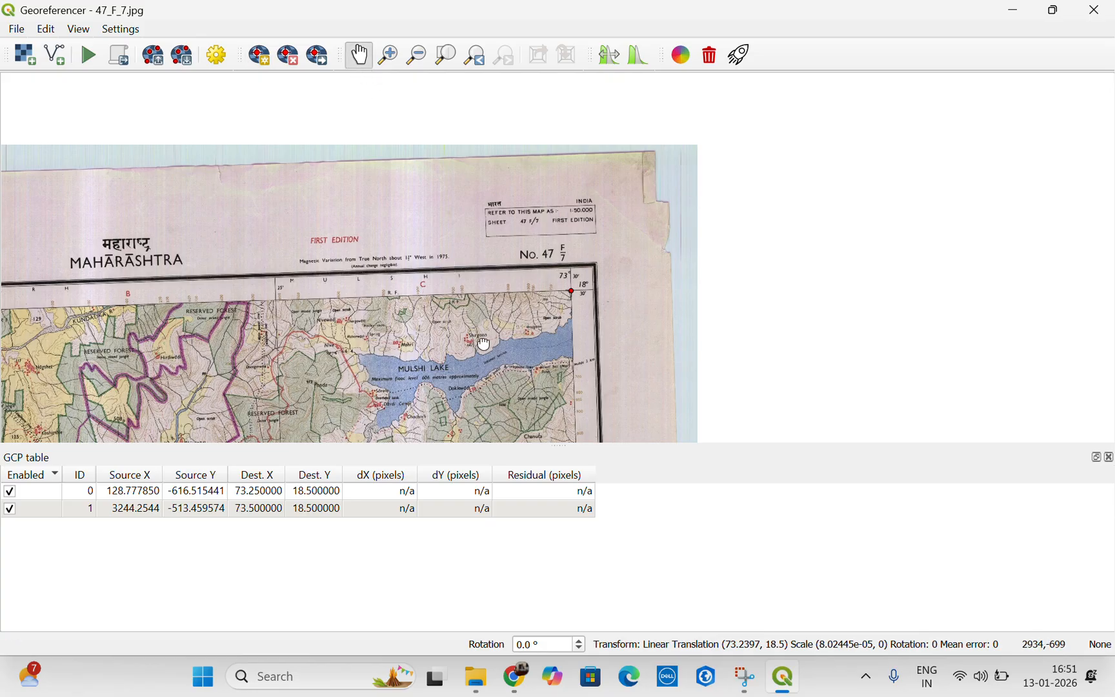
left_click_drag(481, 342, 520, 163)
scroll(590, 226, "down", 1)
scroll(637, 127, "down", 1)
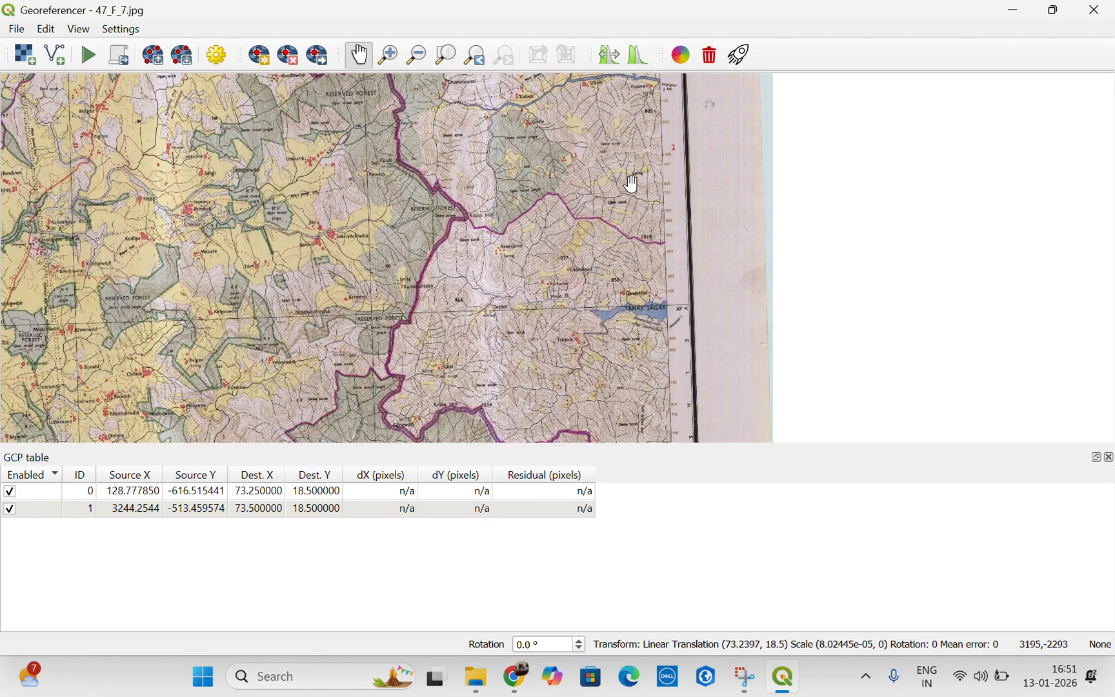
scroll(658, 294, "down", 1)
left_click_drag(658, 294, 615, 231)
scroll(613, 232, "up", 1)
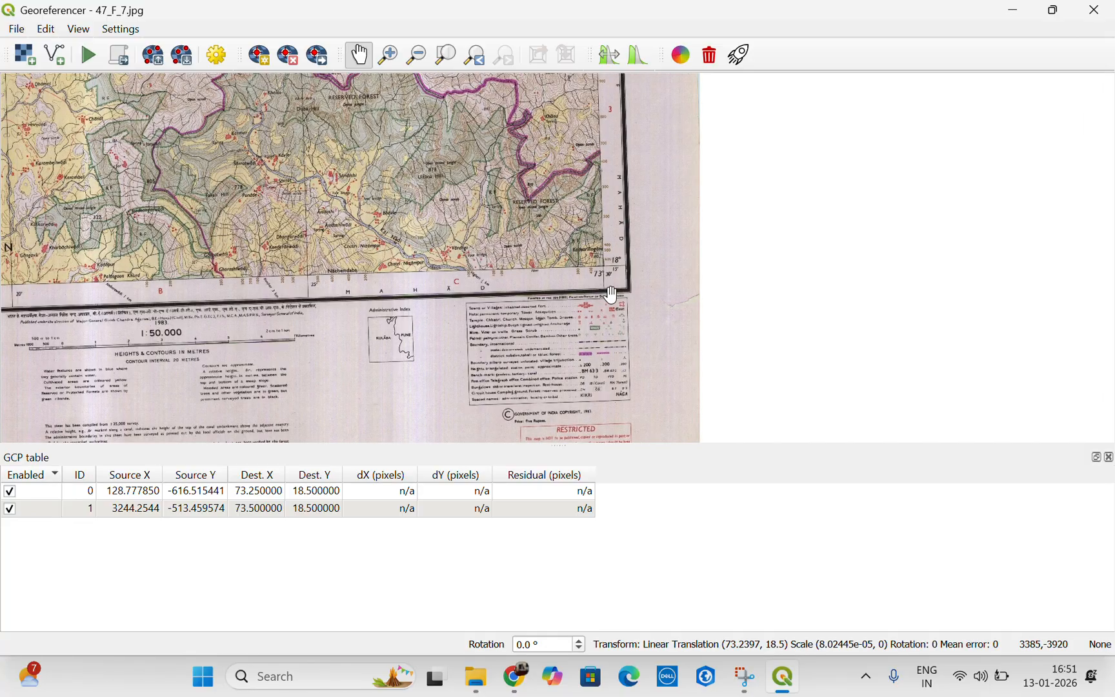
scroll(584, 282, "up", 1)
scroll(655, 143, "up", 1)
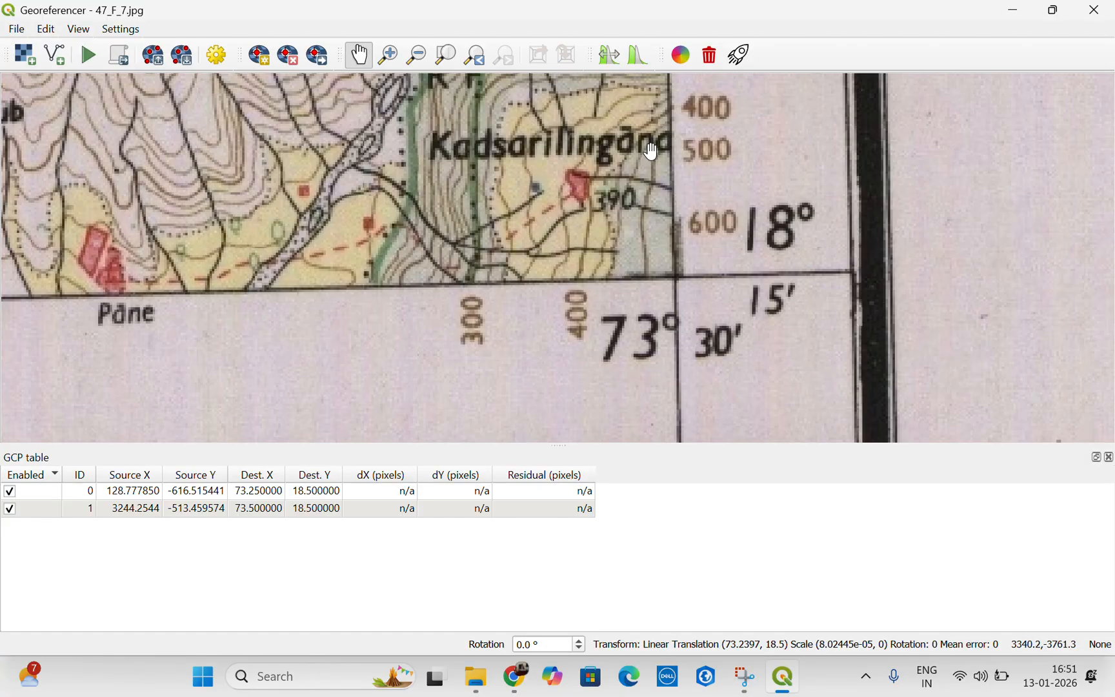
scroll(645, 219, "up", 1)
scroll(737, 264, "up", 1)
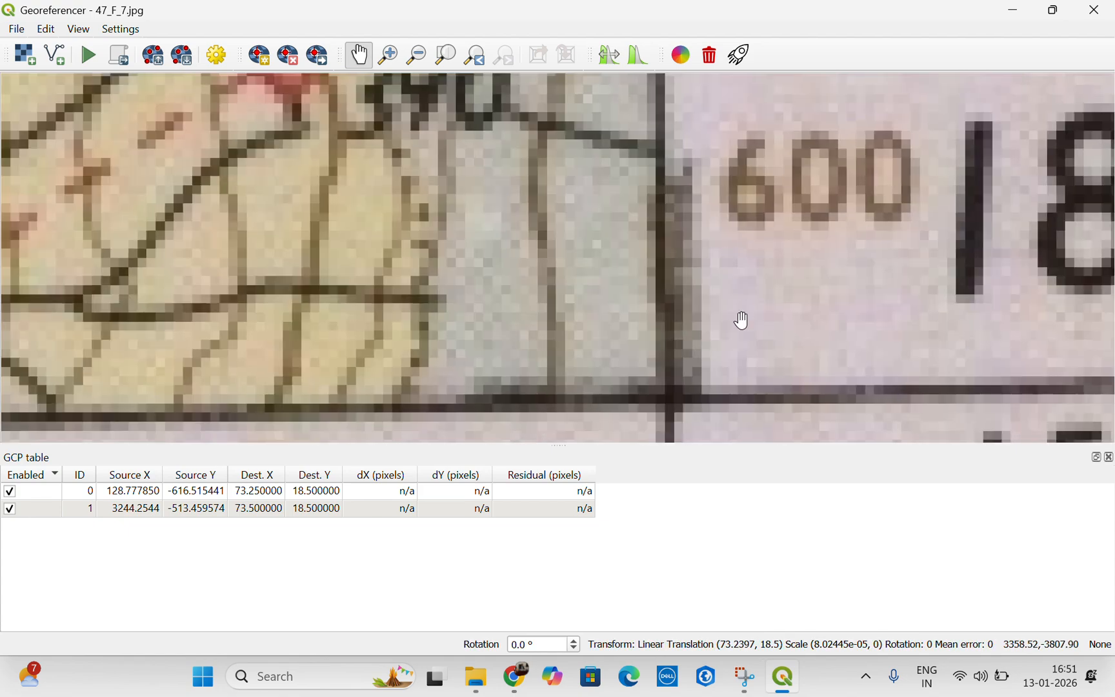
scroll(742, 318, "down", 1)
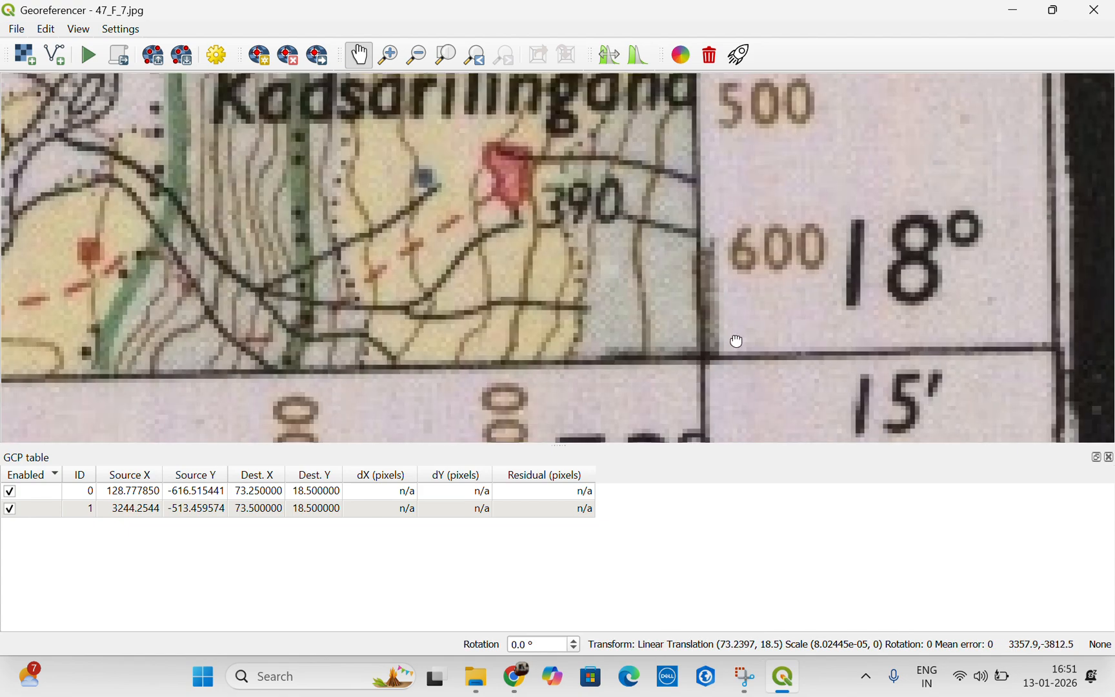
left_click_drag(737, 340, 615, 247)
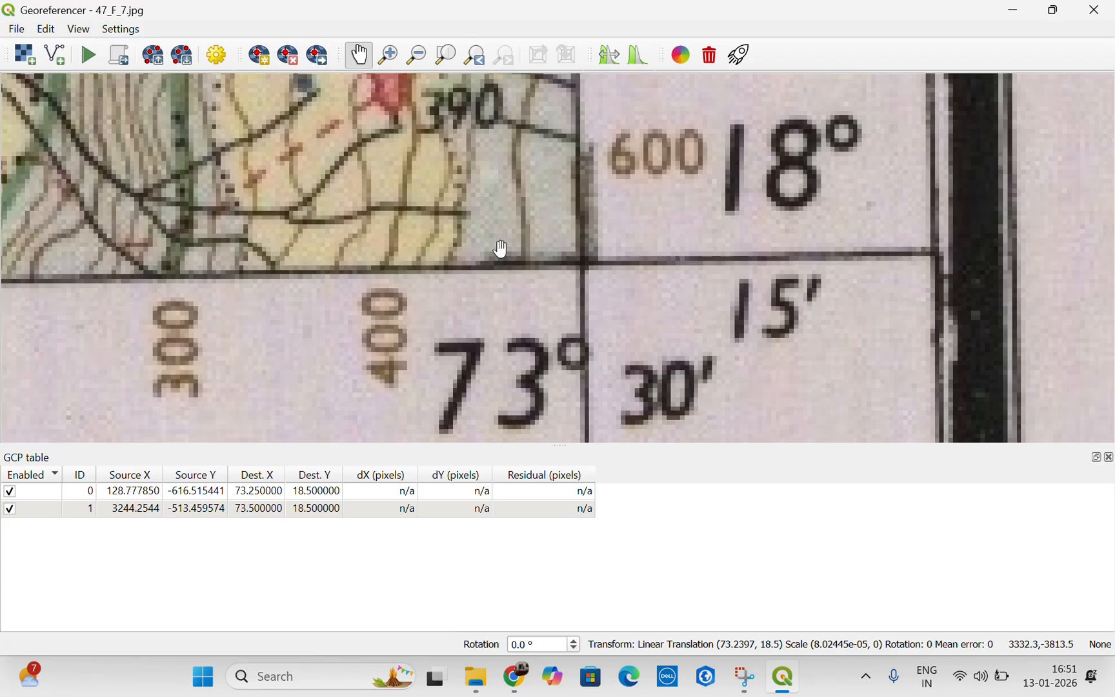
left_click(260, 63)
scroll(587, 252, "up", 5)
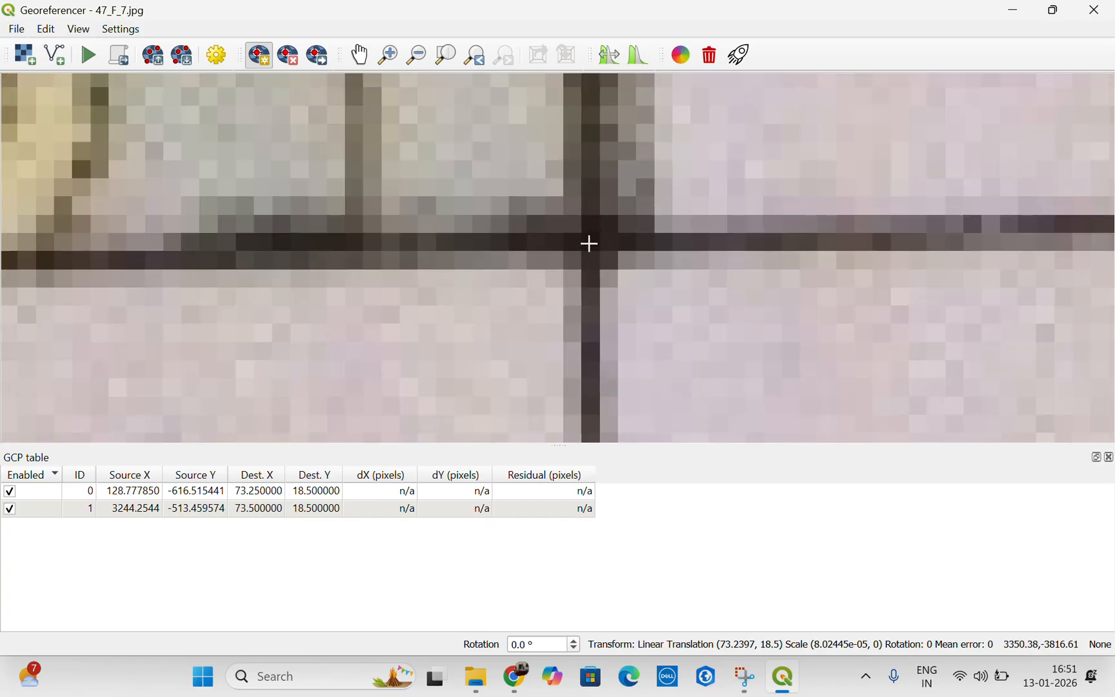
left_click(589, 244)
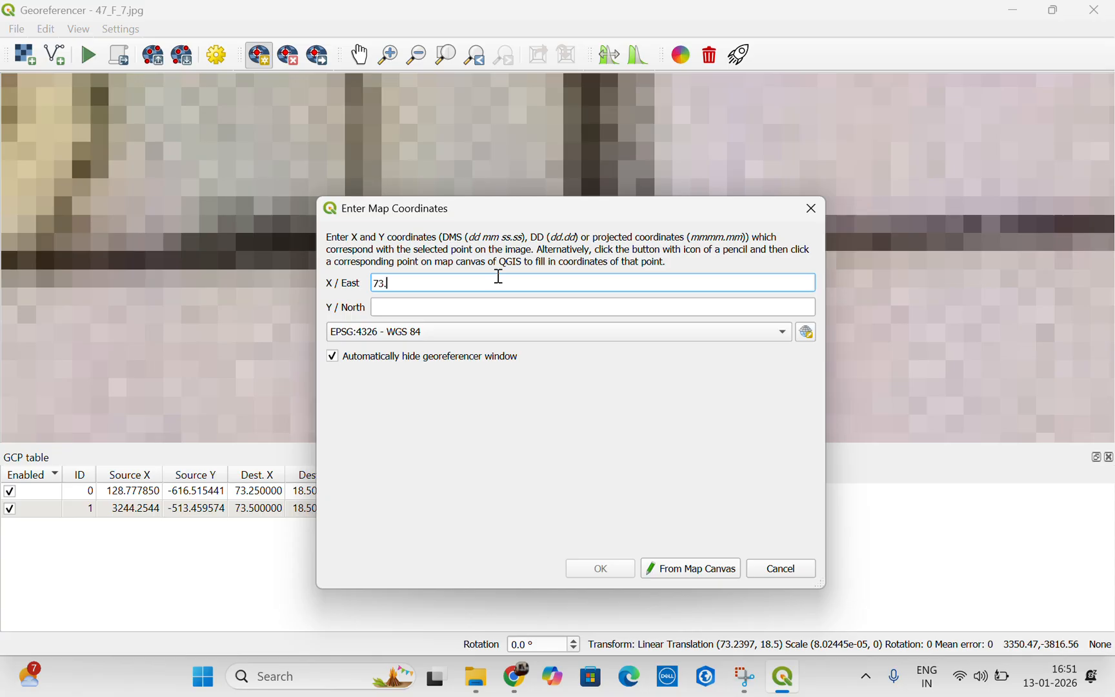
Enter X/East 73.50 and Y/North 18.25 as the lower-right point's map coordinates and accept them.
left_click(483, 309)
type("18.25")
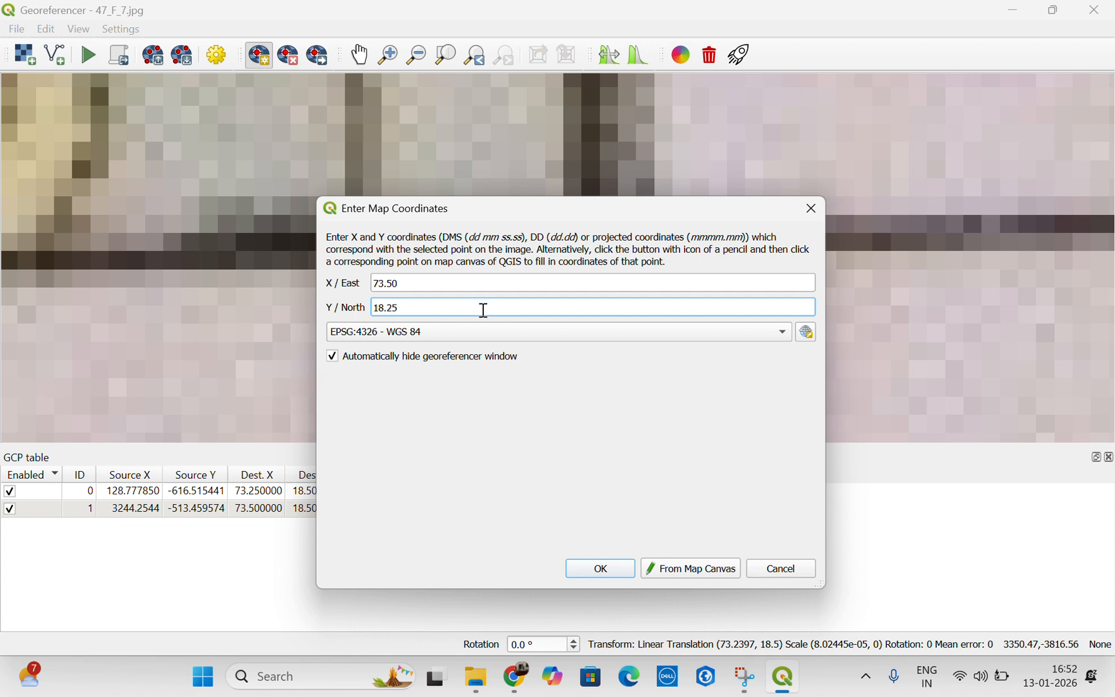
left_click(579, 573)
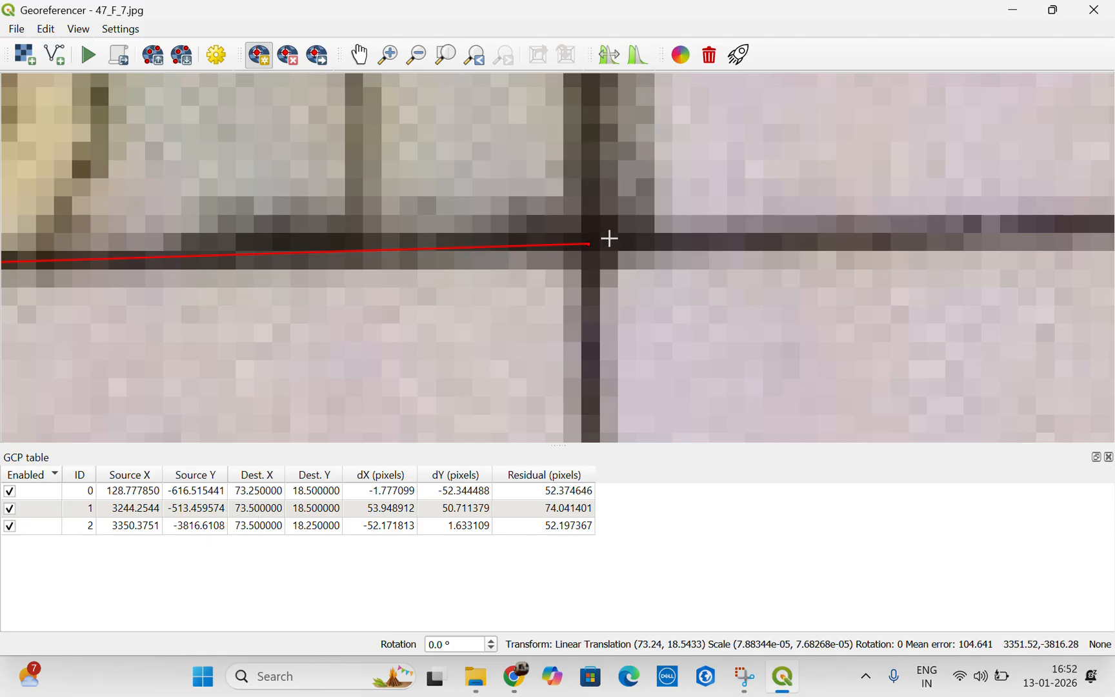
left_click(588, 242)
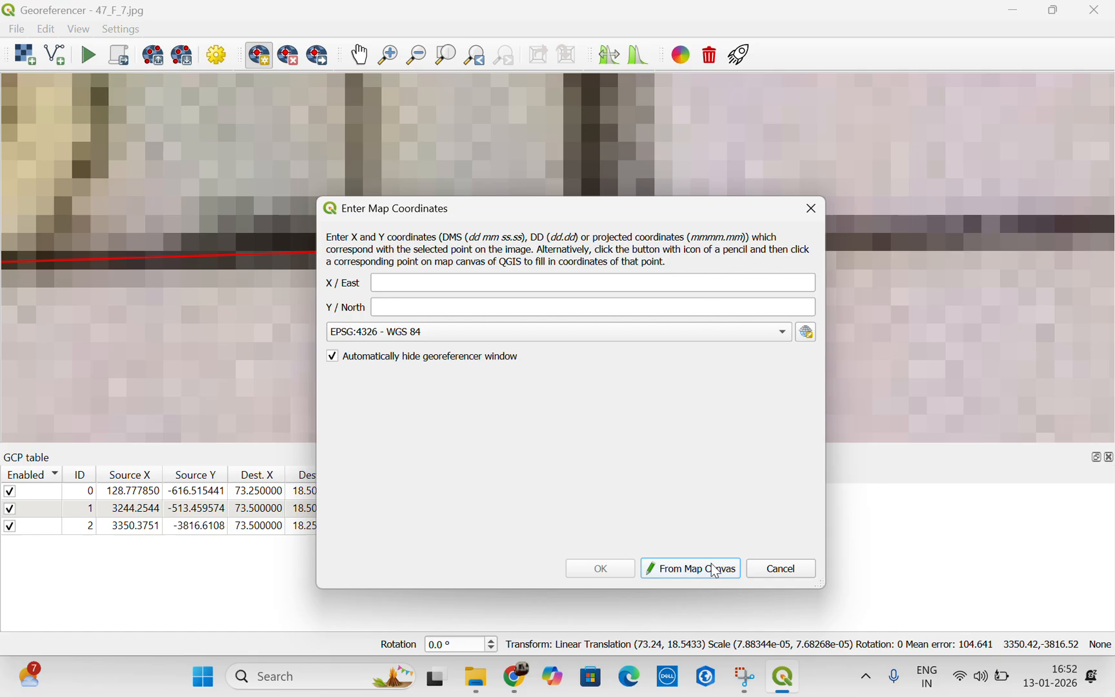
left_click(811, 209)
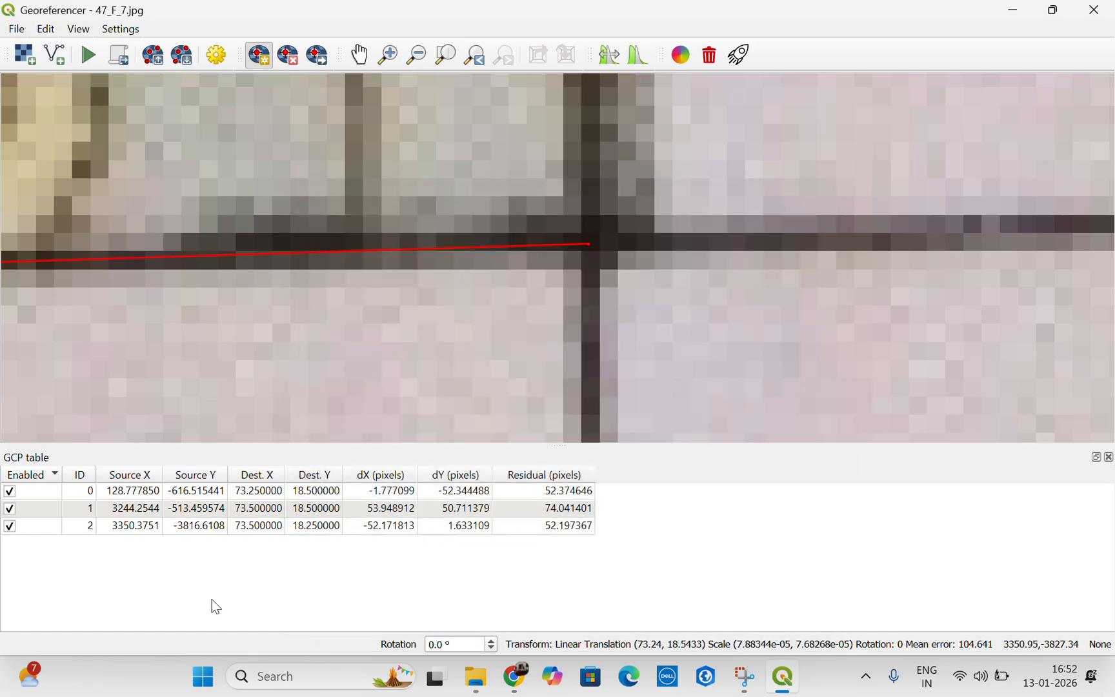
left_click(133, 528)
right_click(131, 526)
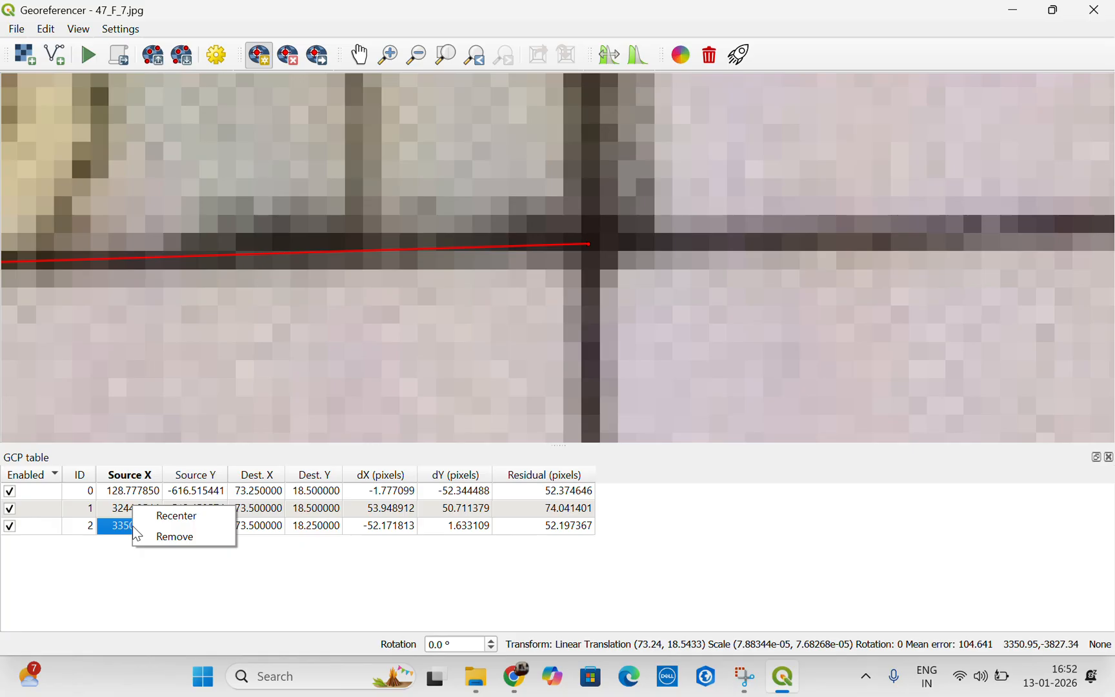
left_click(234, 495)
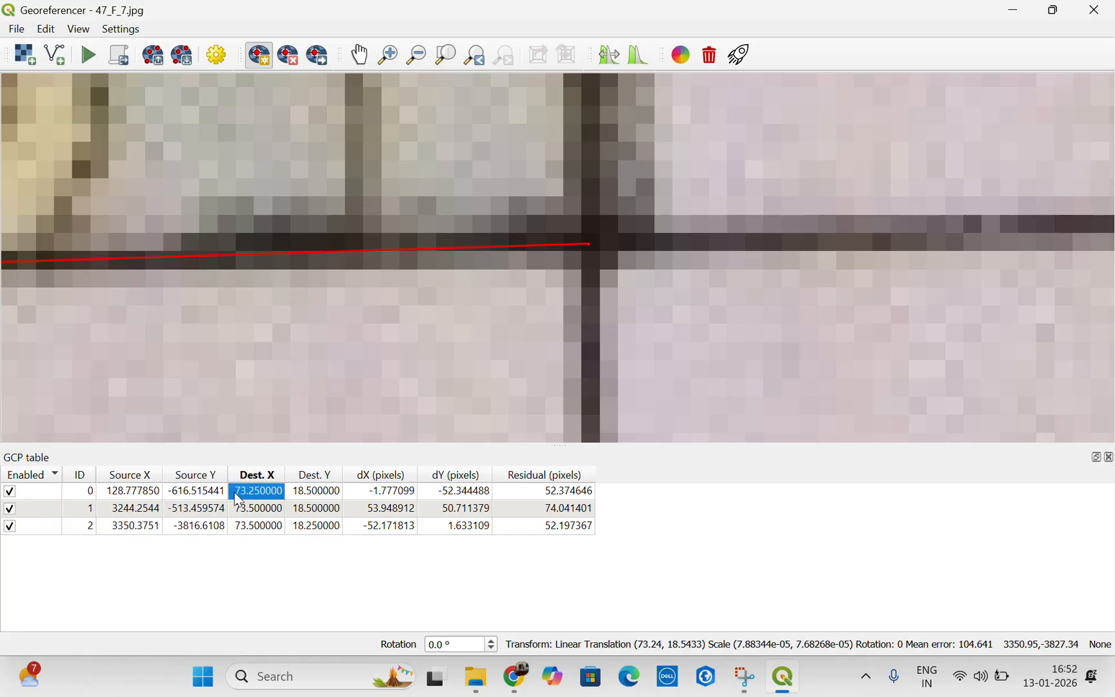
left_click(297, 492)
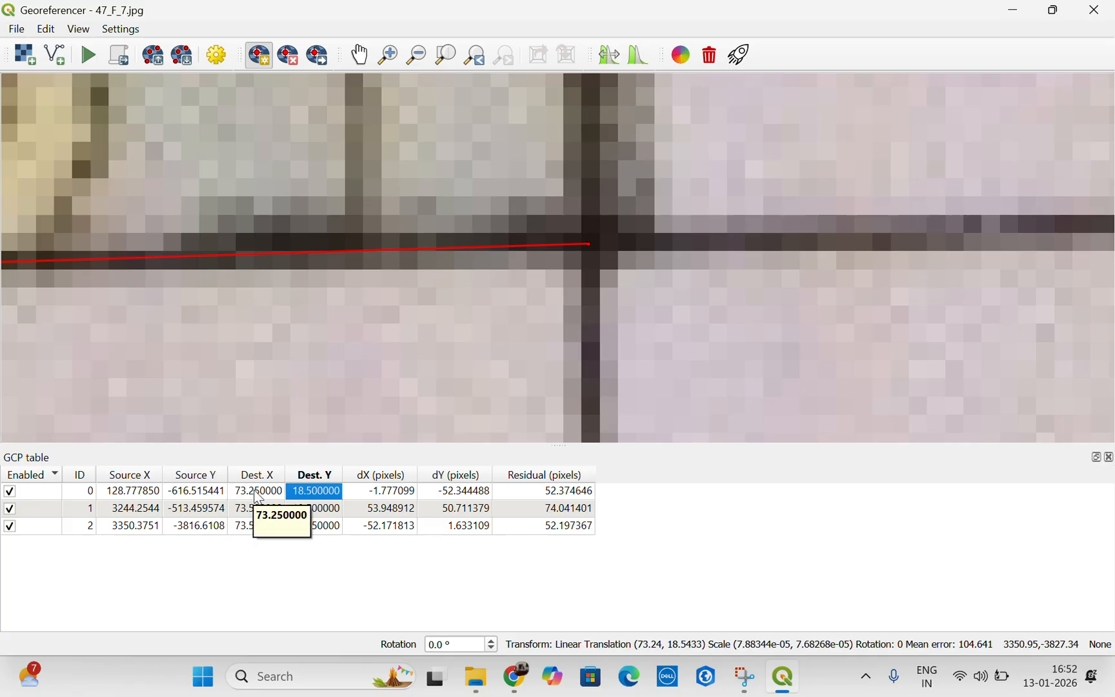
scroll(776, 374, "down", 8)
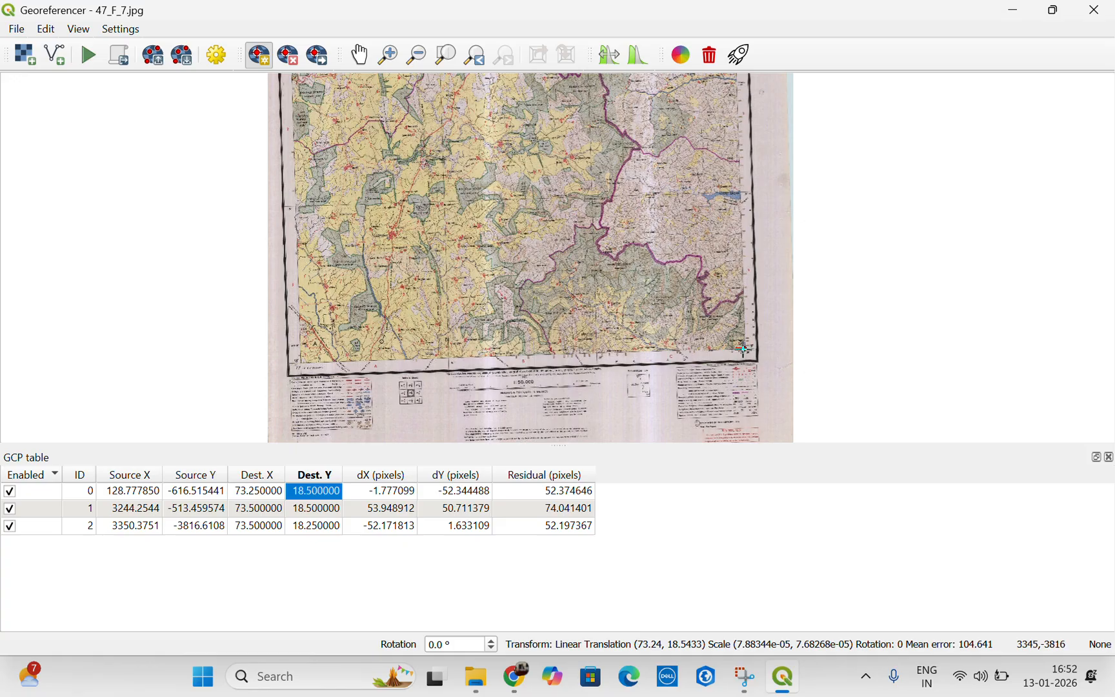
left_click(744, 349)
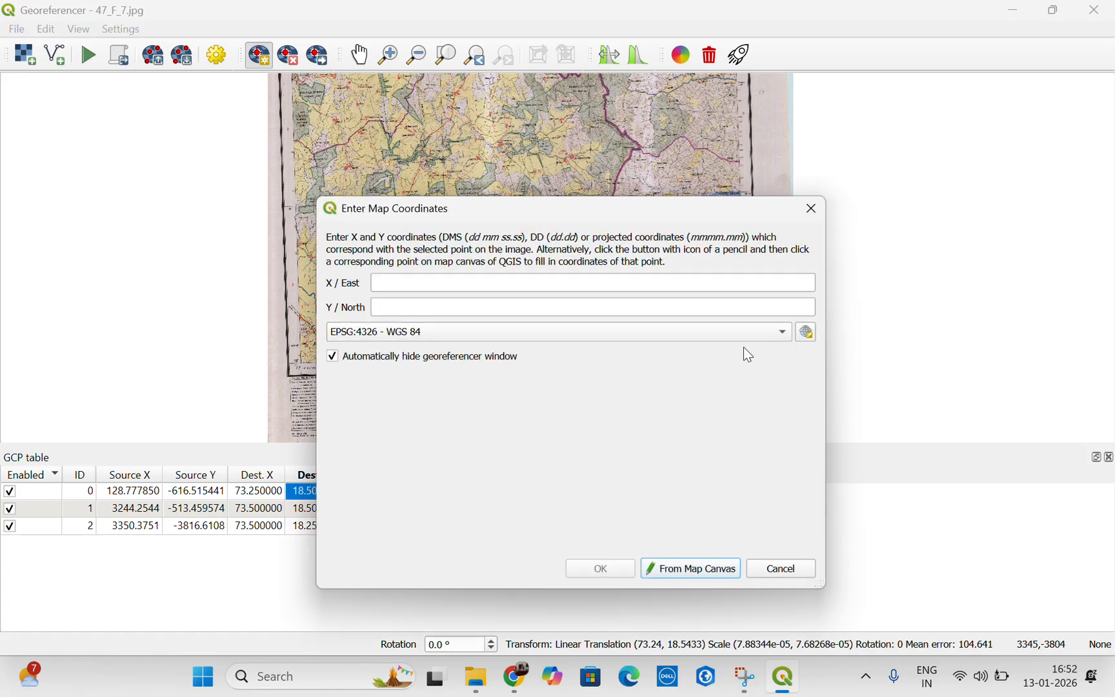
left_click(811, 209)
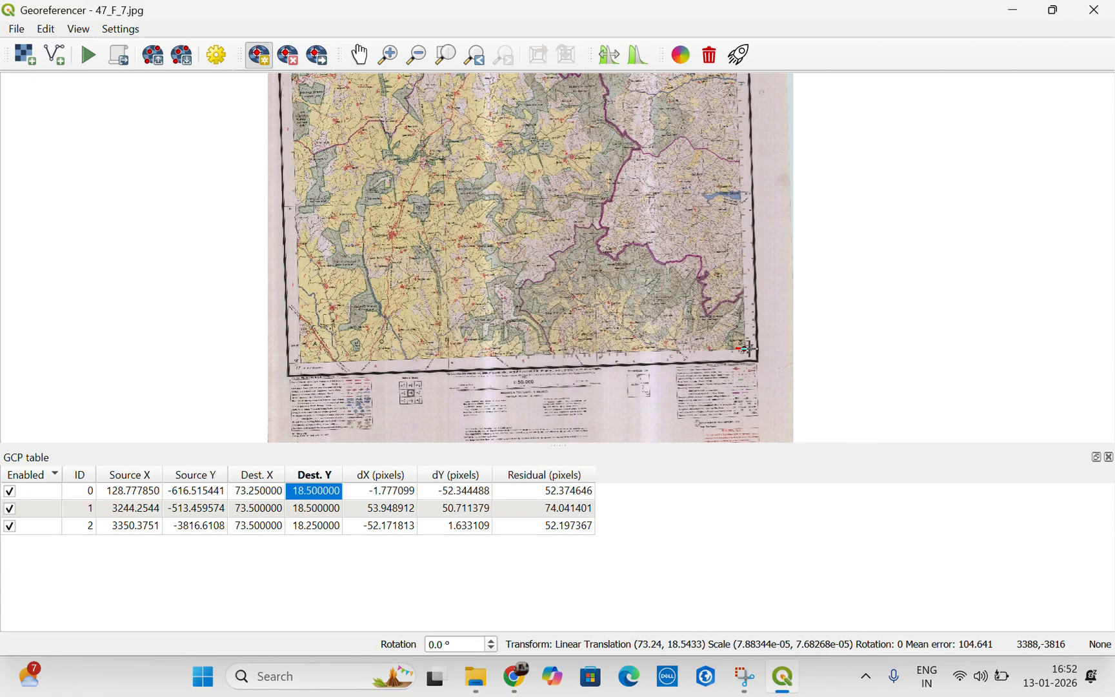
left_click(749, 347)
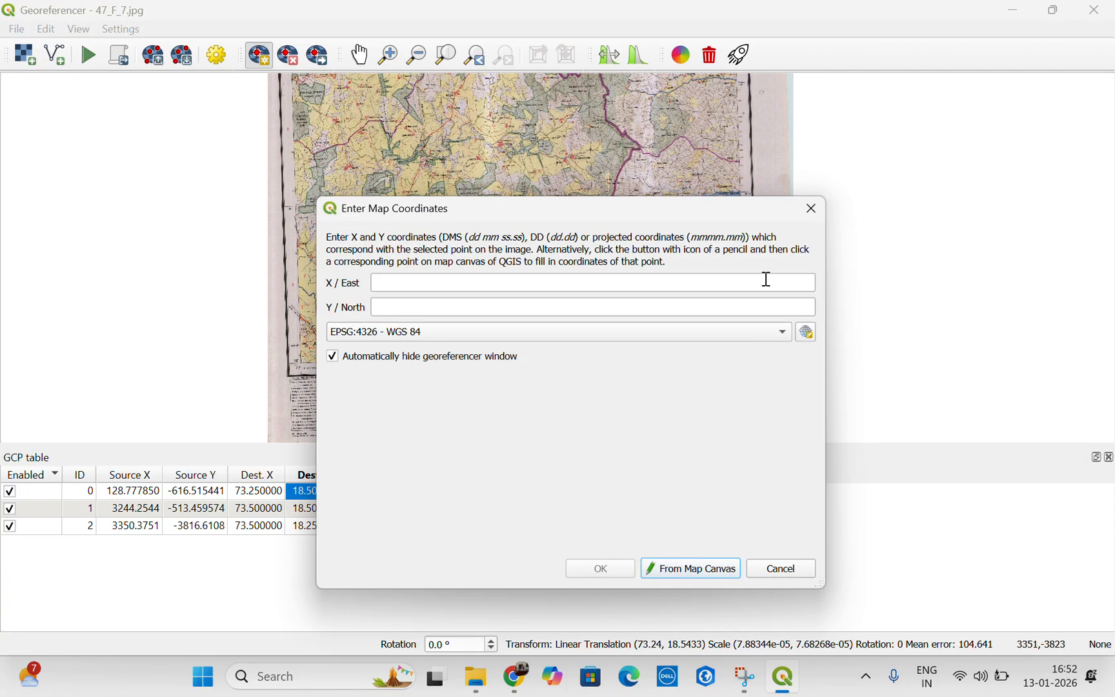
left_click(812, 210)
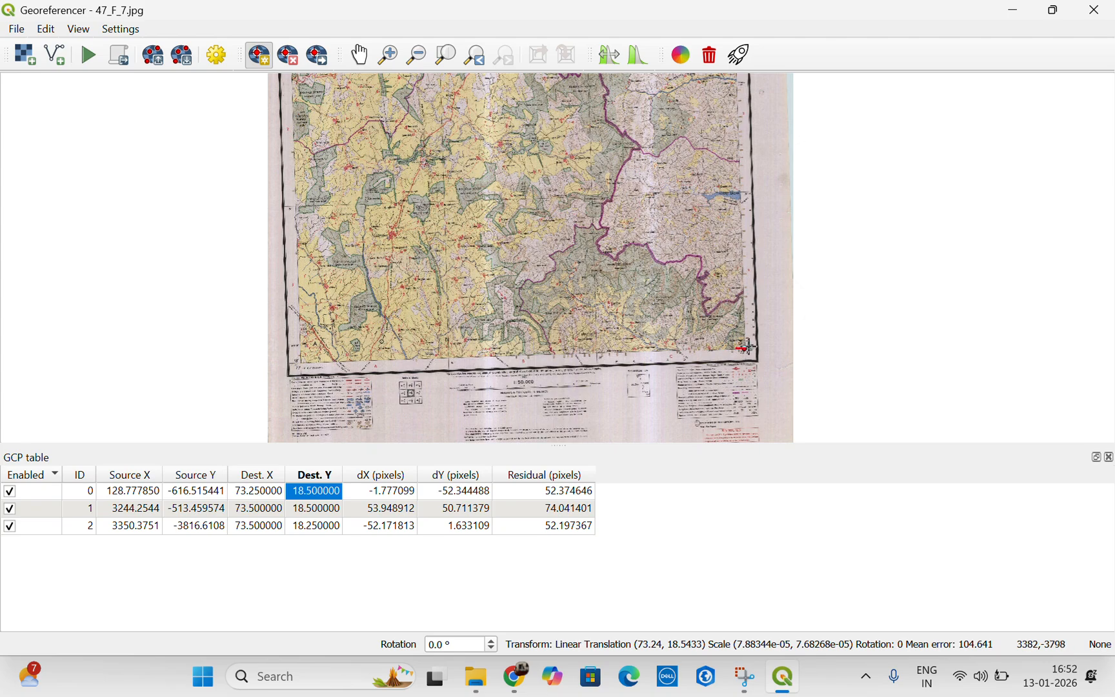
Place a fourth ground control point at the 73°15' and 18°15' grid intersection in the toposheet's lower-left corner.
scroll(742, 349, "up", 2)
scroll(742, 345, "up", 1)
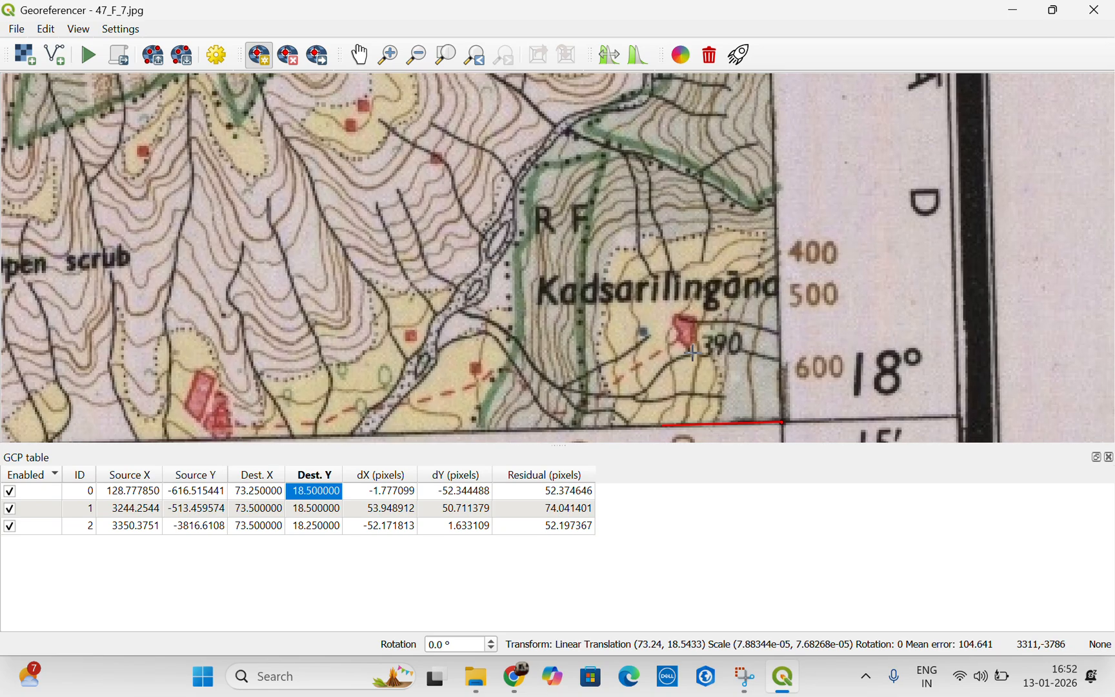
scroll(692, 351, "down", 1)
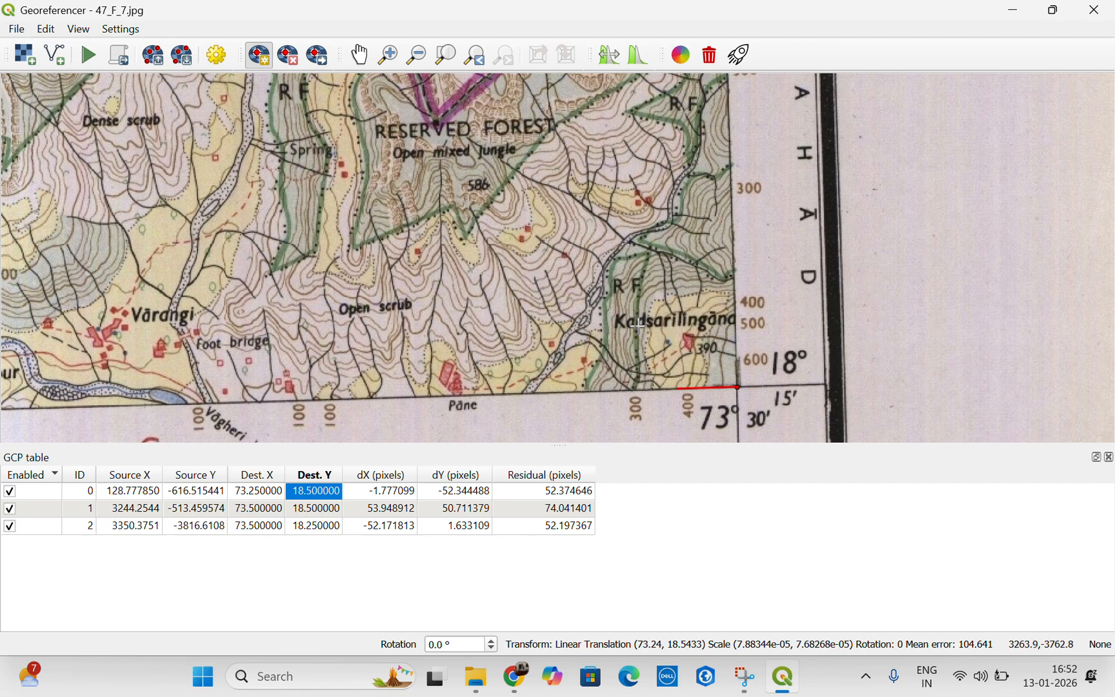
scroll(639, 325, "down", 6)
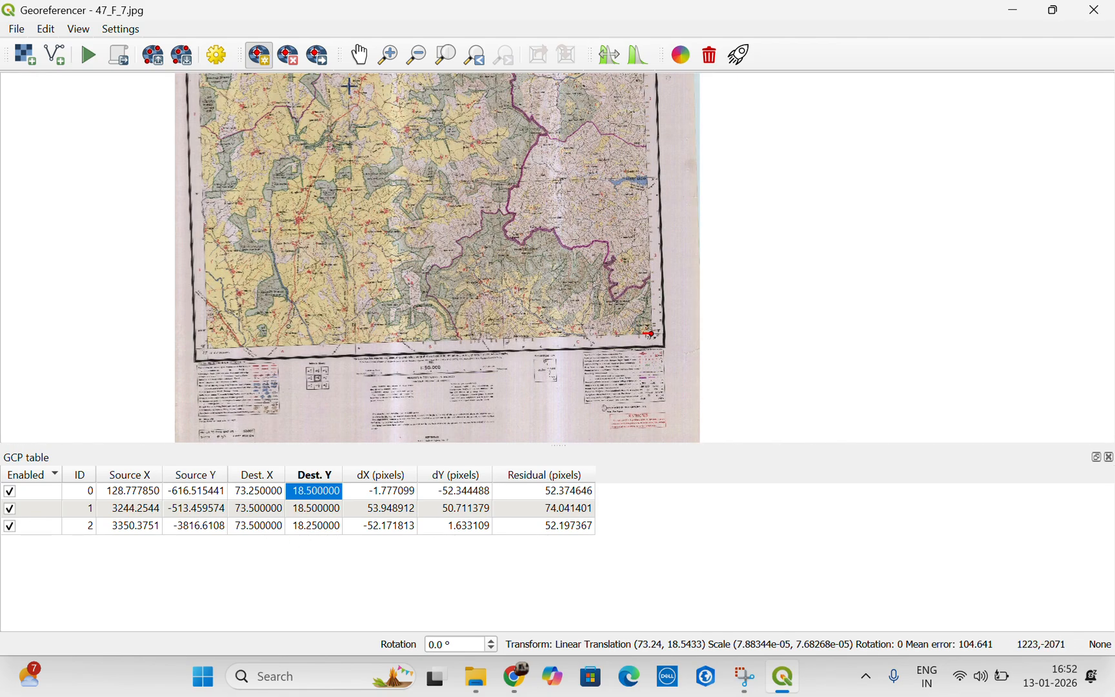
left_click(359, 54)
left_click_drag(200, 296, 450, 79)
scroll(393, 318, "up", 5)
scroll(428, 251, "up", 2)
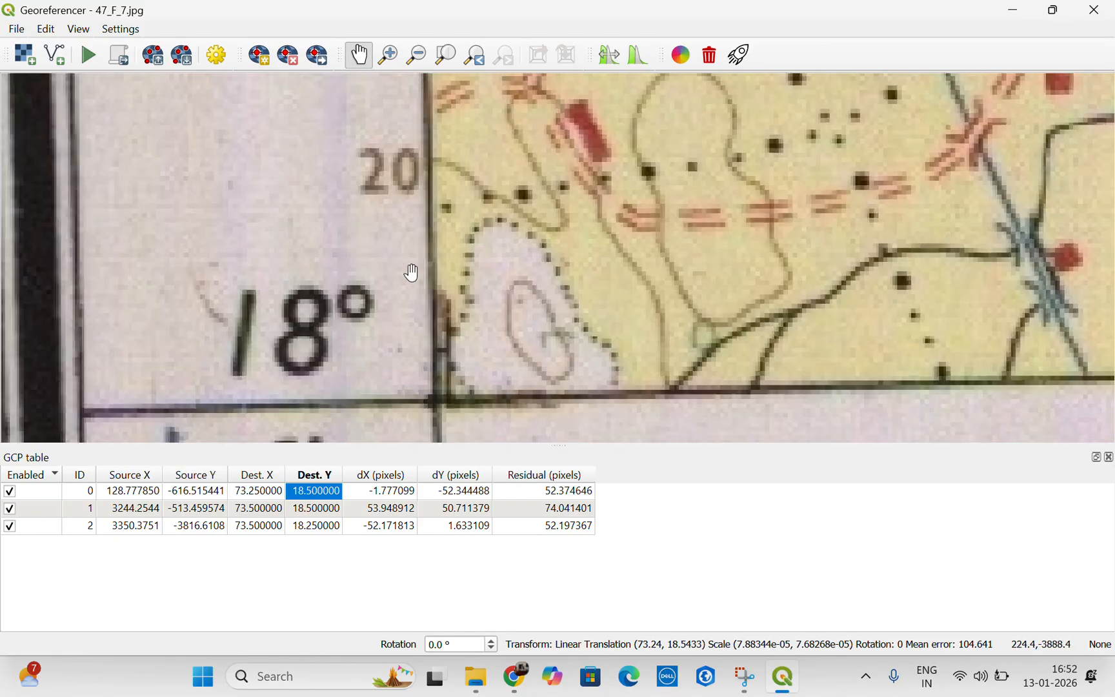
left_click_drag(600, 394, 598, 162)
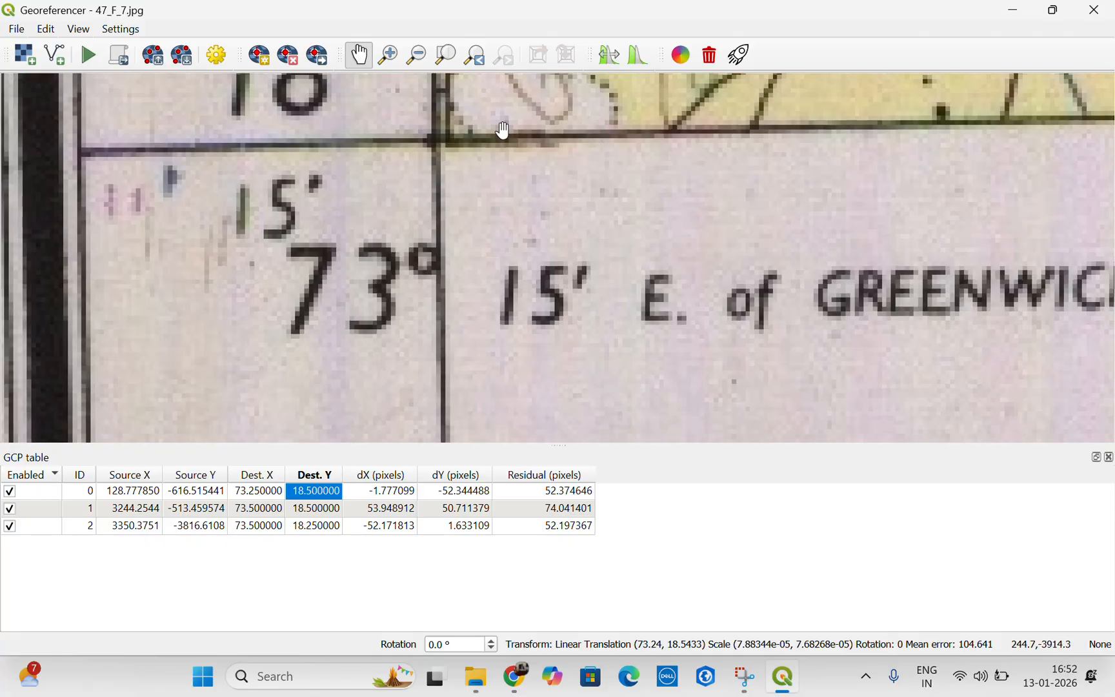
scroll(496, 142, "down", 1)
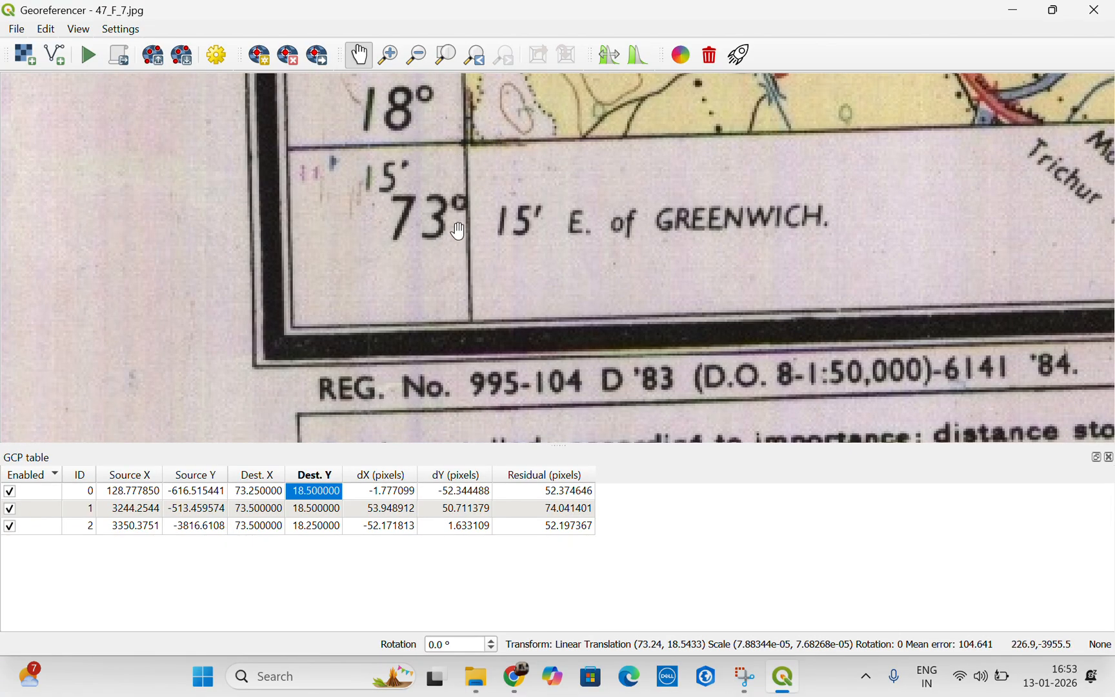
scroll(476, 149, "up", 1)
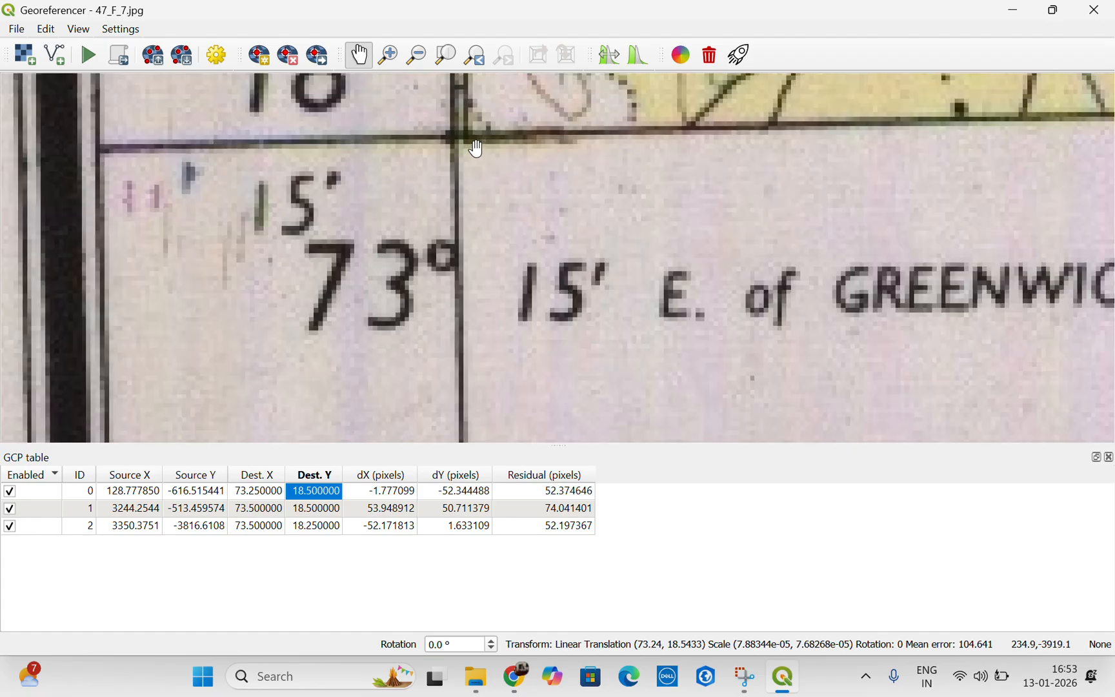
scroll(477, 148, "up", 1)
left_click_drag(468, 142, 471, 274)
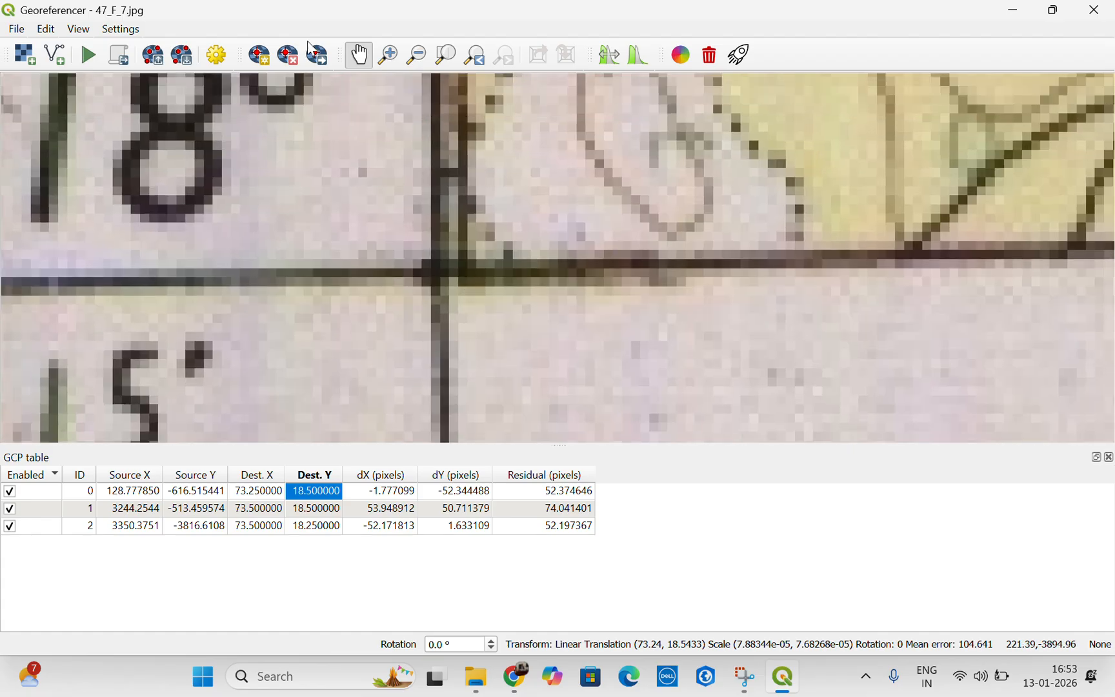
left_click(261, 56)
left_click(436, 272)
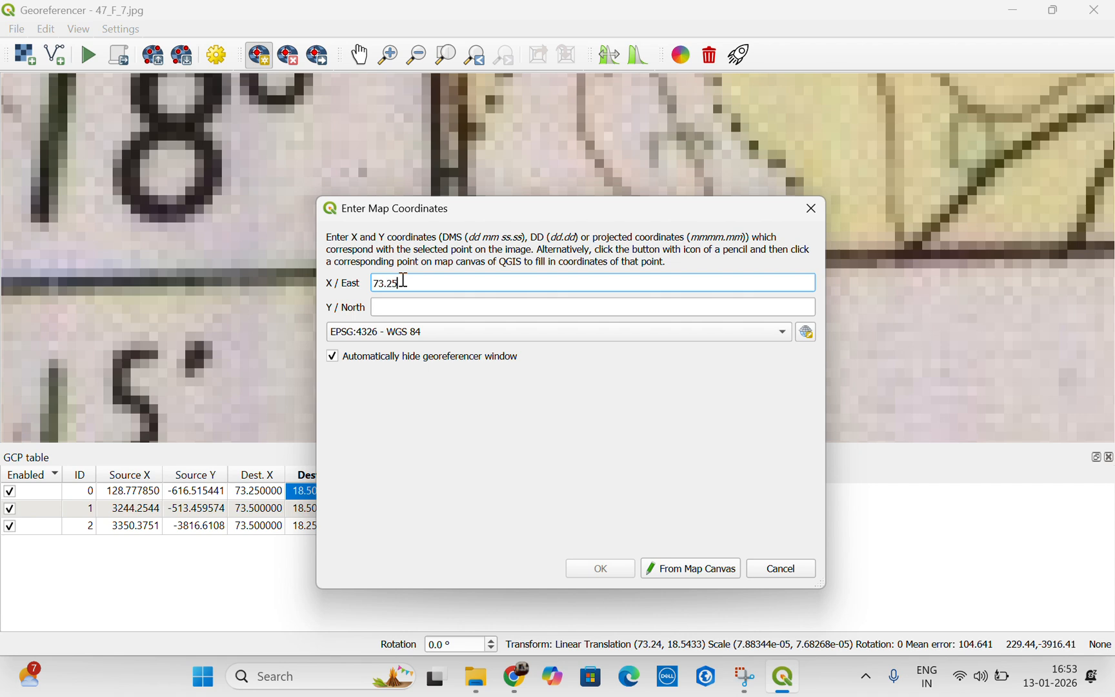
Enter X/East 73.25 and Y/North 18.25 as the lower-left point's map coordinates and accept them.
left_click(423, 302)
type("18.2")
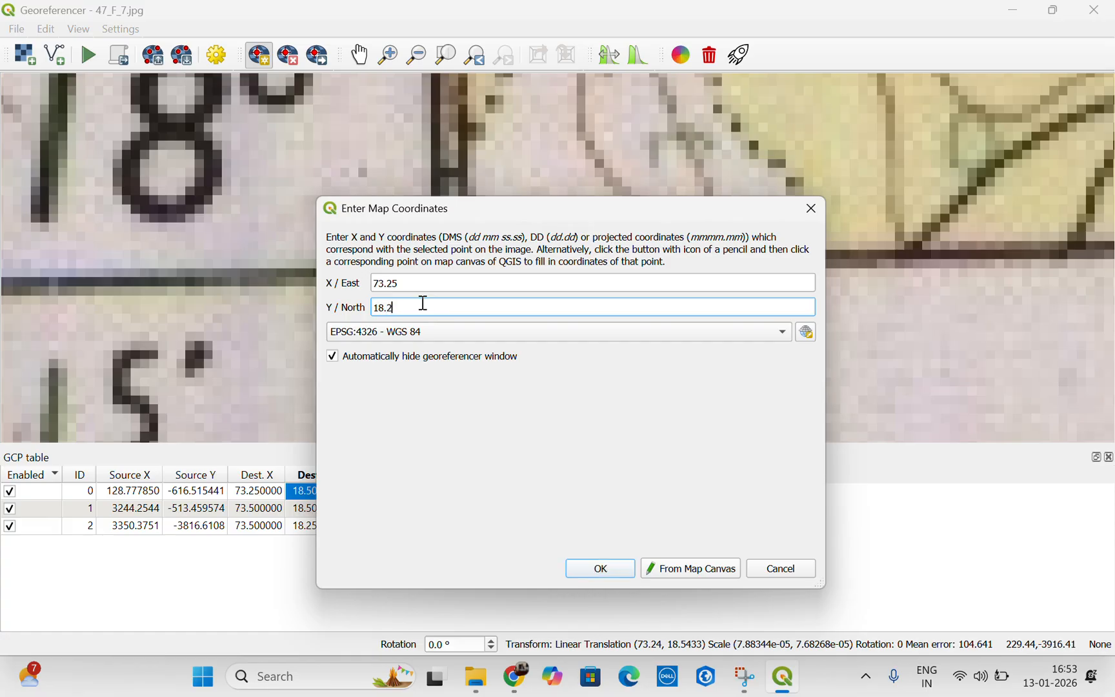
type("5")
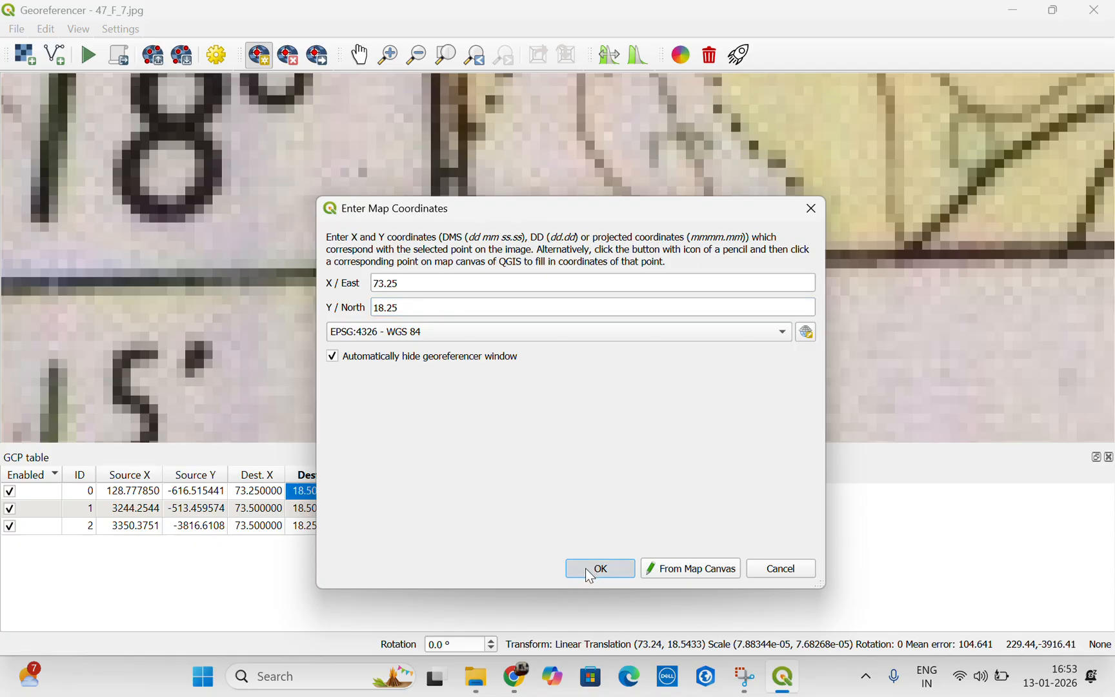
left_click(587, 569)
scroll(444, 255, "down", 1)
scroll(444, 255, "down", 3)
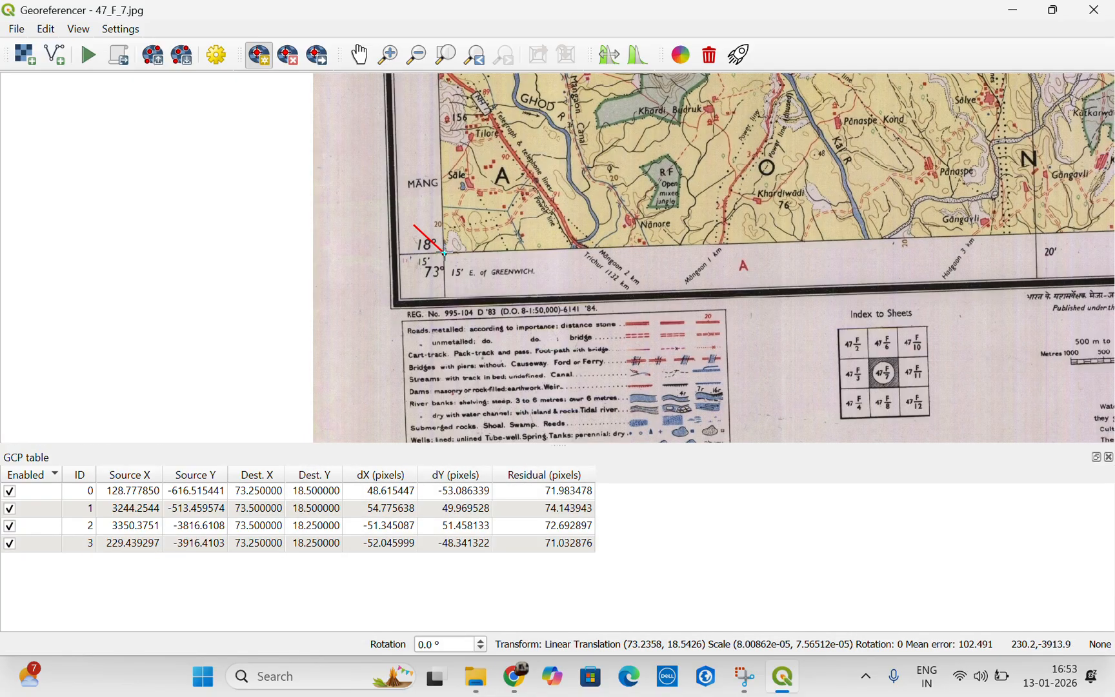
scroll(731, 169, "down", 3)
scroll(731, 170, "down", 1)
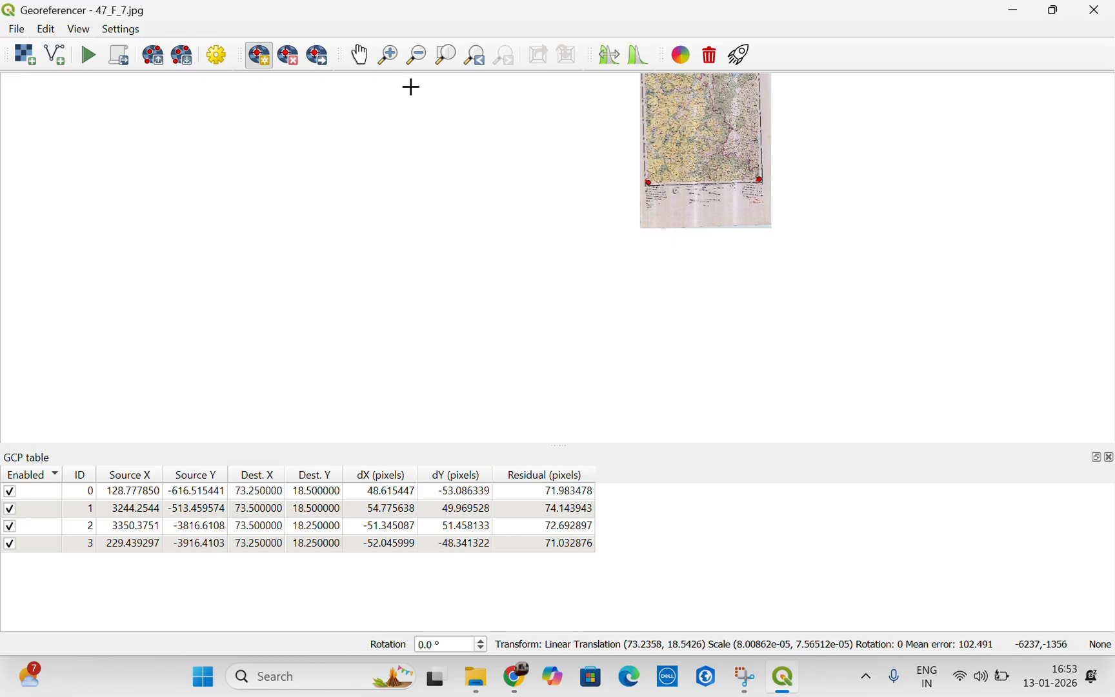
Bring all four control points into view and set the transformation's target CRS to EPSG:4326 - WGS 84.
left_click(359, 63)
left_click_drag(668, 107, 420, 213)
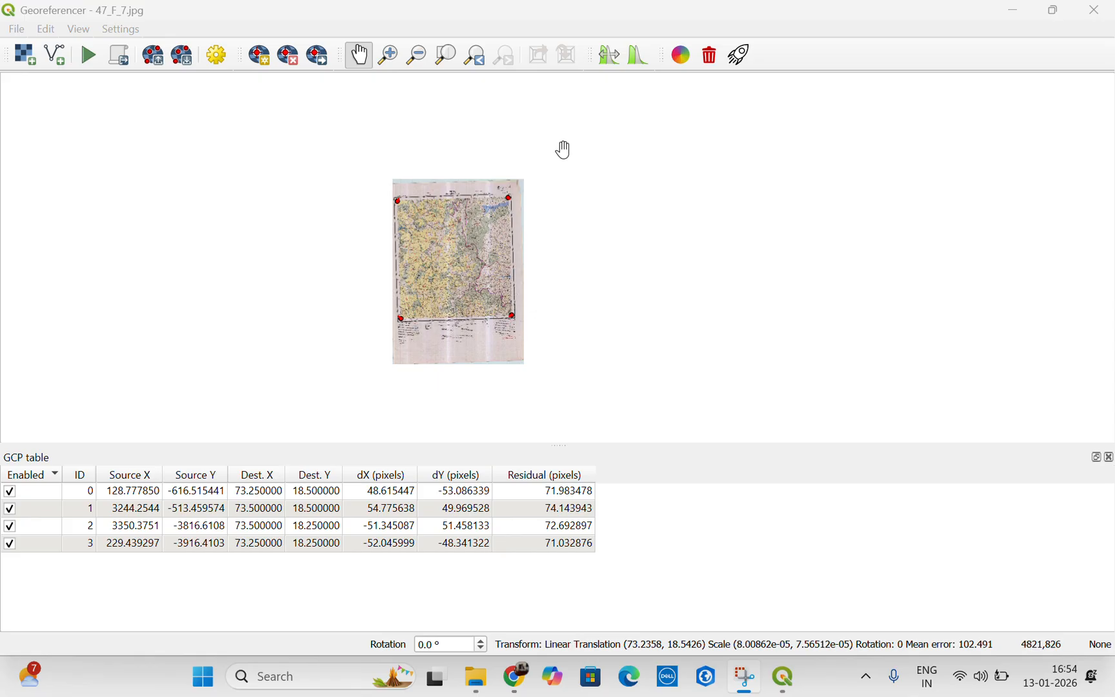
left_click(217, 55)
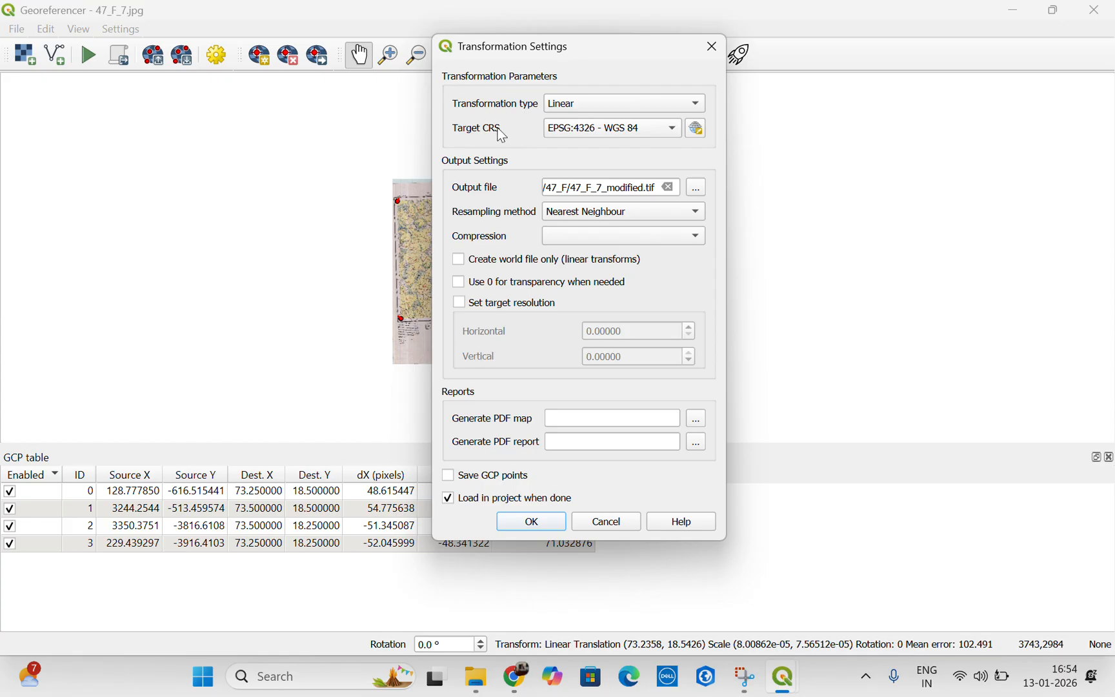
left_click(696, 129)
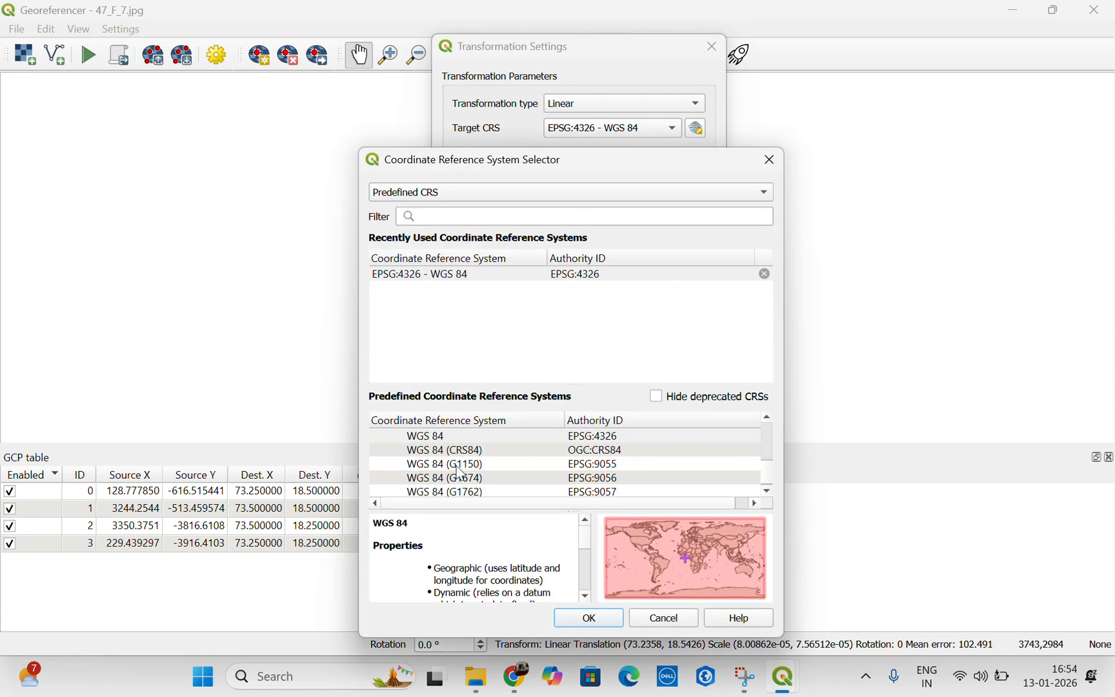
left_click(497, 280)
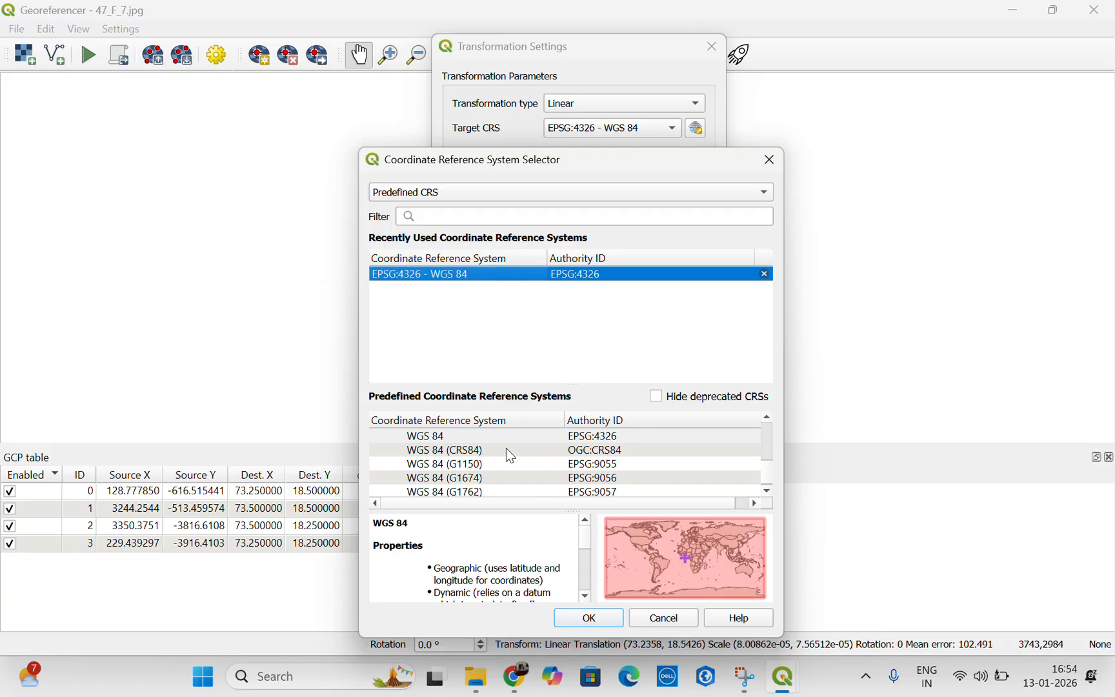
double_click(473, 436)
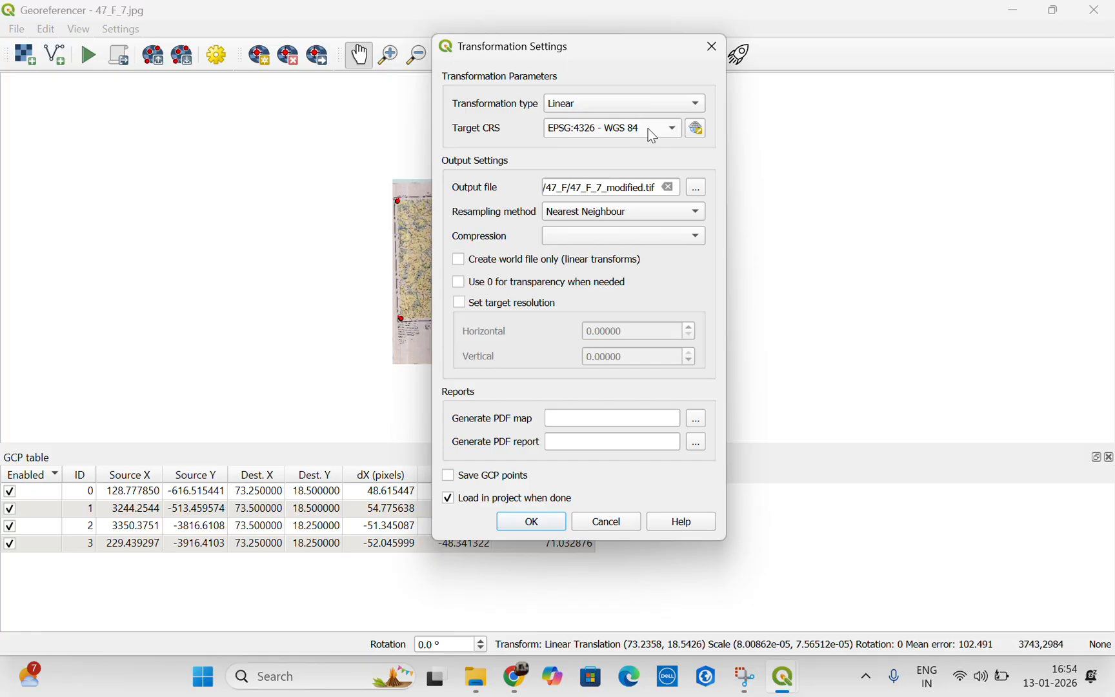
Set the georeferenced output file to 47_F_7_georef_tiff in the toposheet\47_F folder on New Volume (D:).
left_click(697, 189)
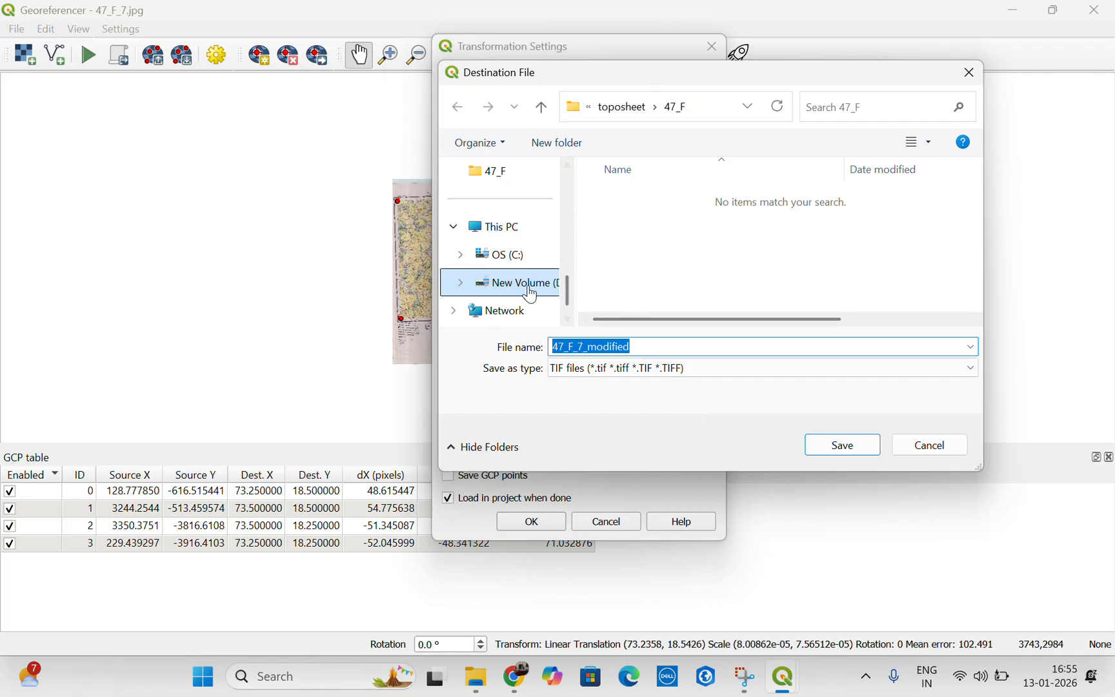
left_click(529, 292)
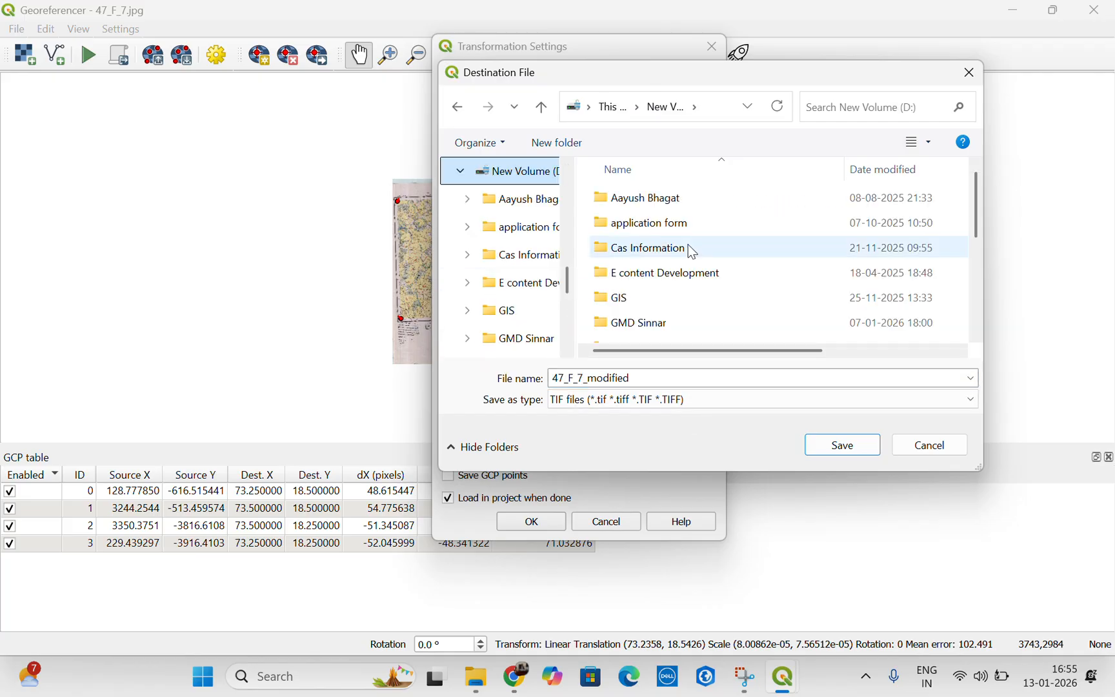
scroll(687, 249, "down", 1)
scroll(687, 268, "down", 1)
scroll(687, 276, "up", 2)
scroll(688, 276, "down", 3)
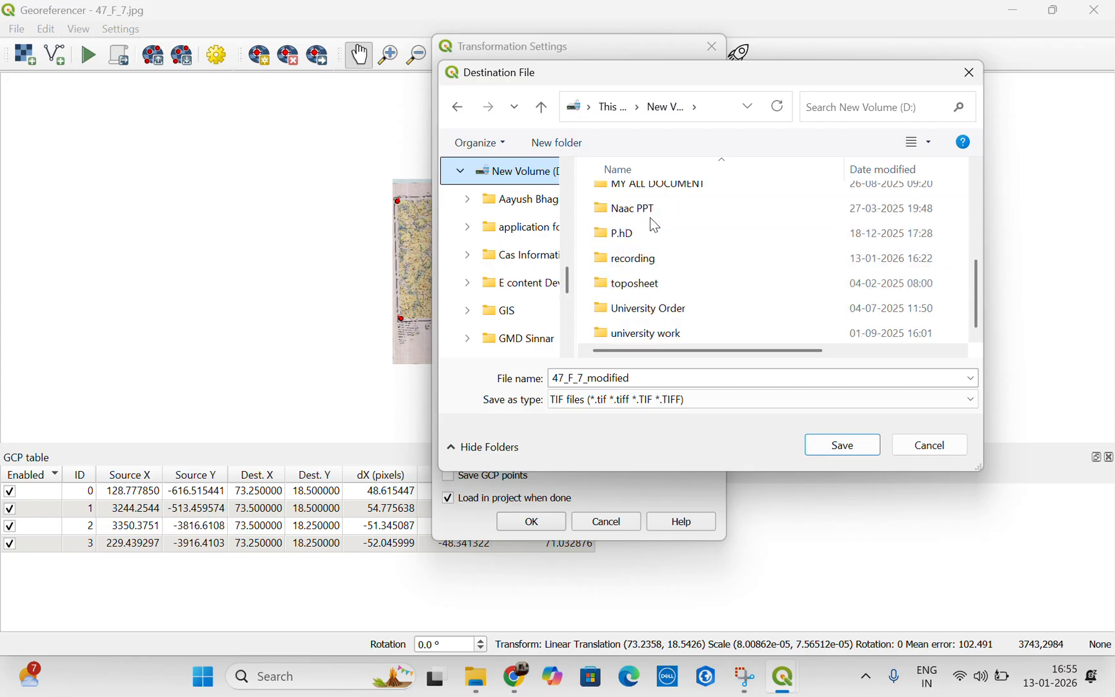
double_click(648, 285)
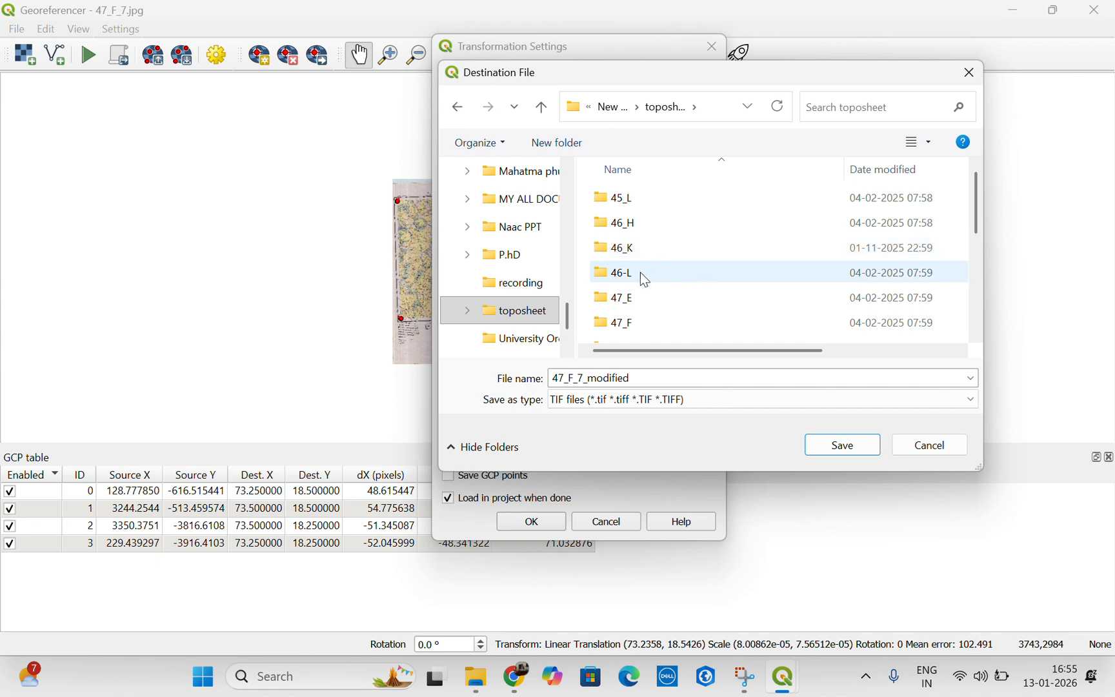
double_click(629, 321)
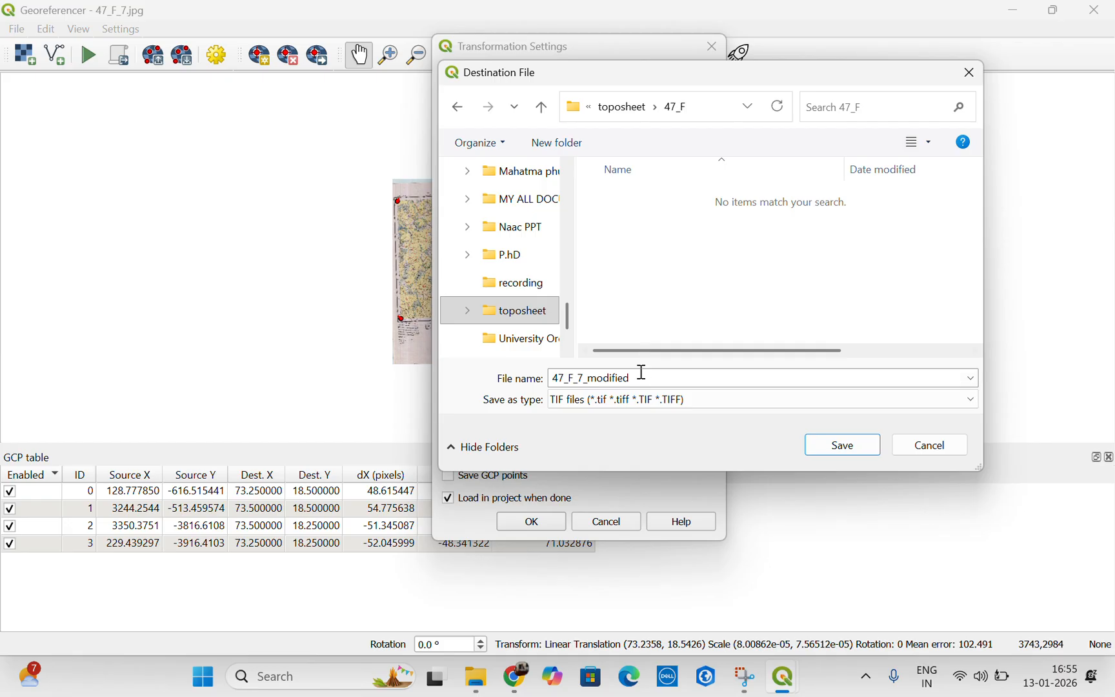
left_click(672, 375)
left_click(672, 378)
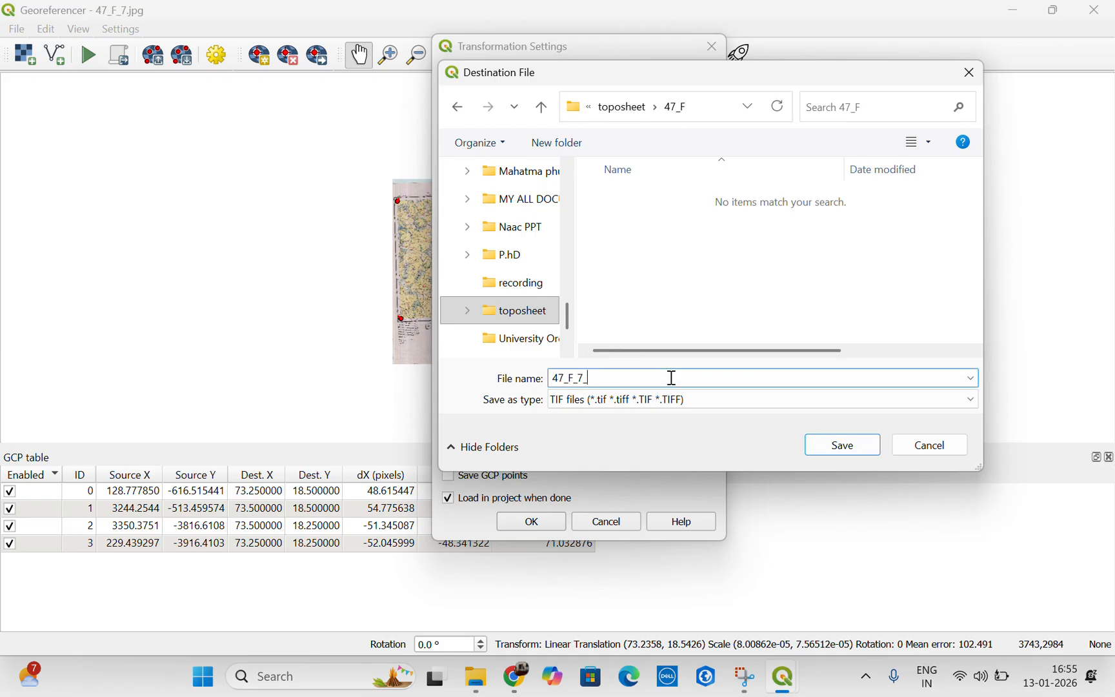
type("georef_tiff")
left_click(851, 445)
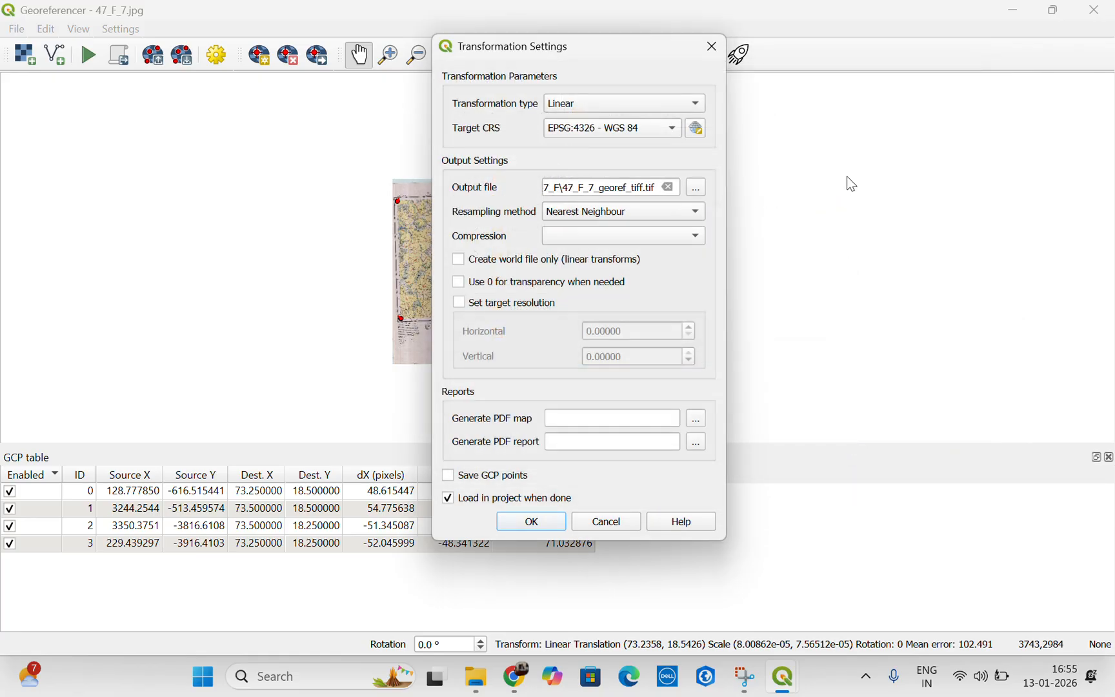
Enable saving of the GCP points in the transformation settings and run the georeferencing.
left_click(450, 476)
left_click(558, 524)
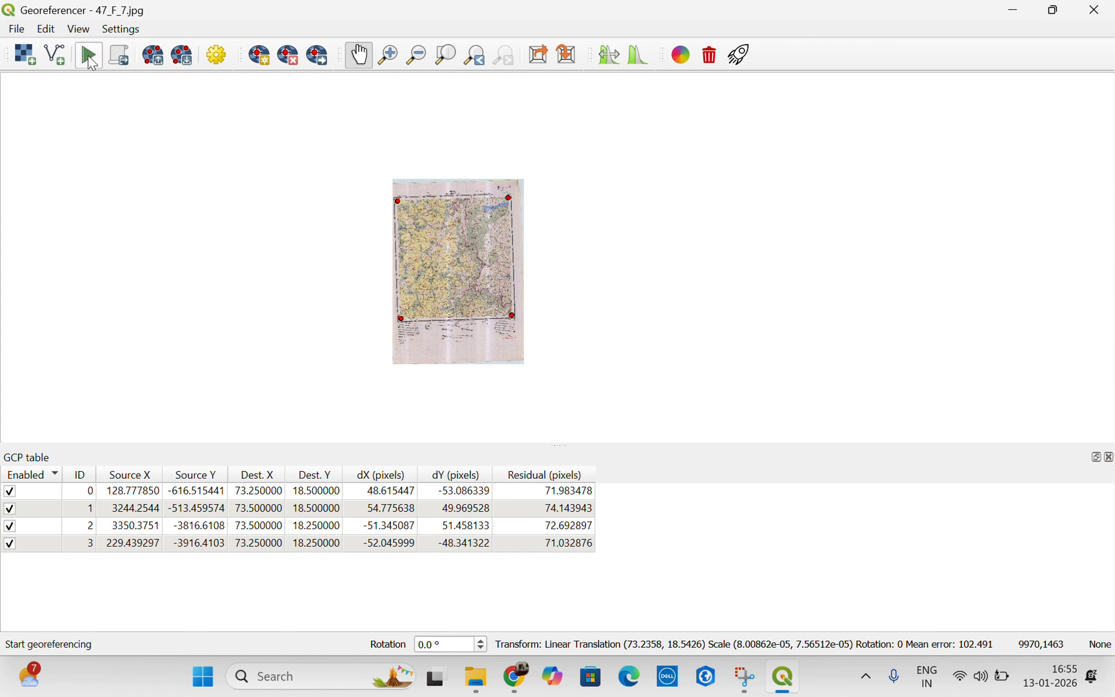
left_click(91, 59)
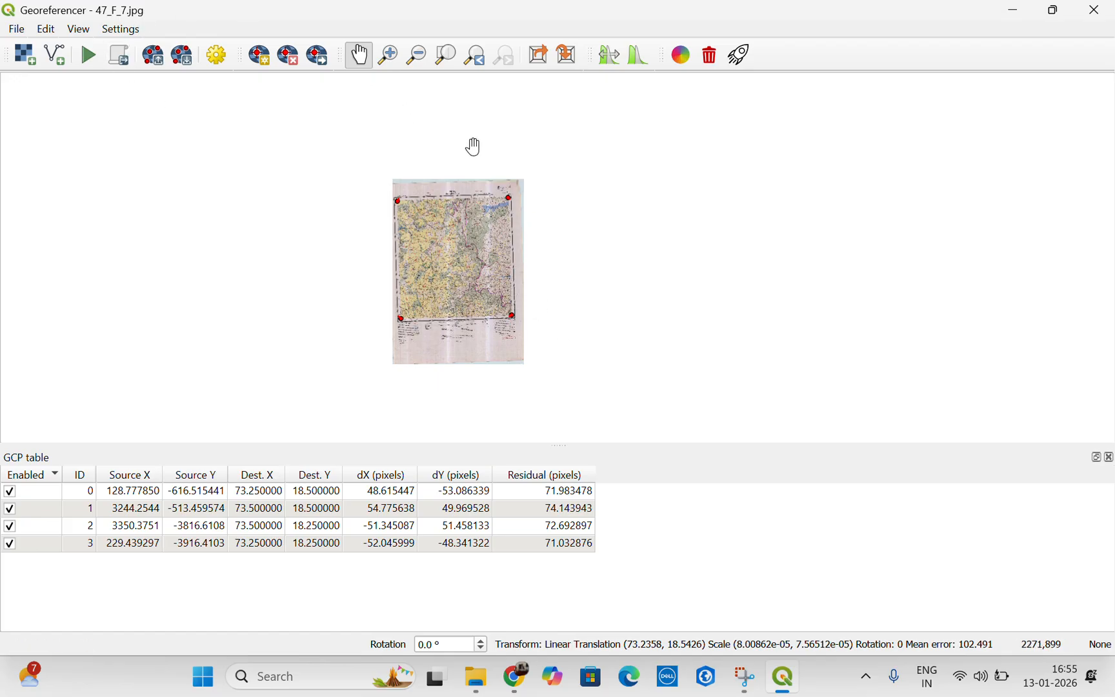
Return to the main map window and remove the original ungeoreferenced 47_F_7 layer from the project.
left_click(1020, 14)
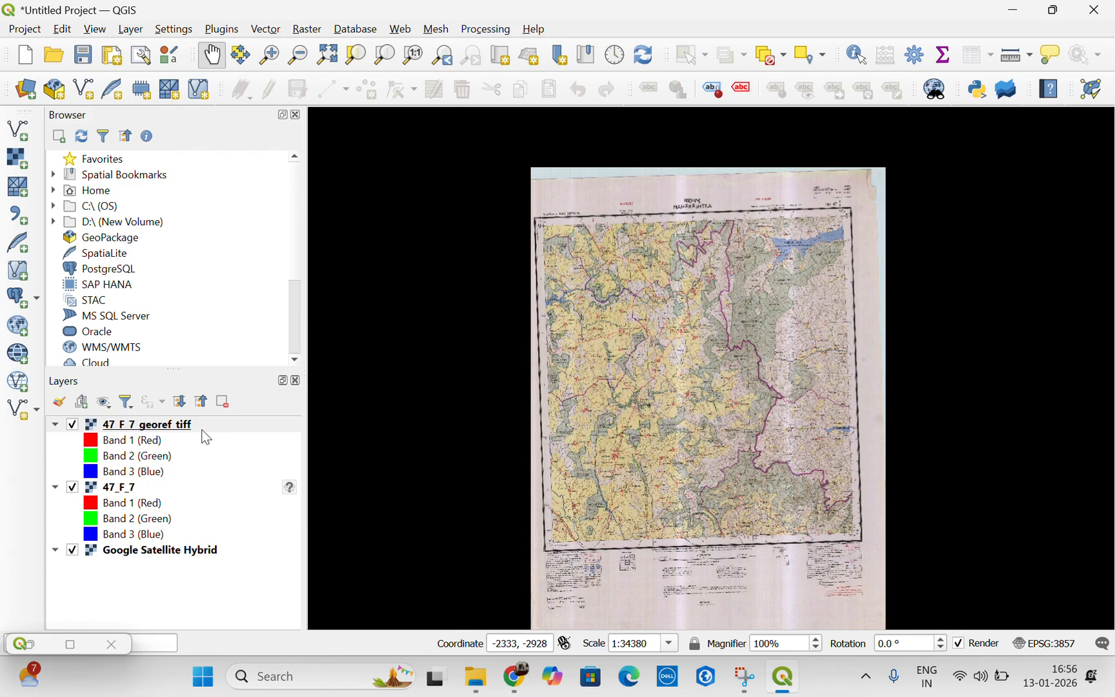
left_click(132, 493)
right_click(132, 493)
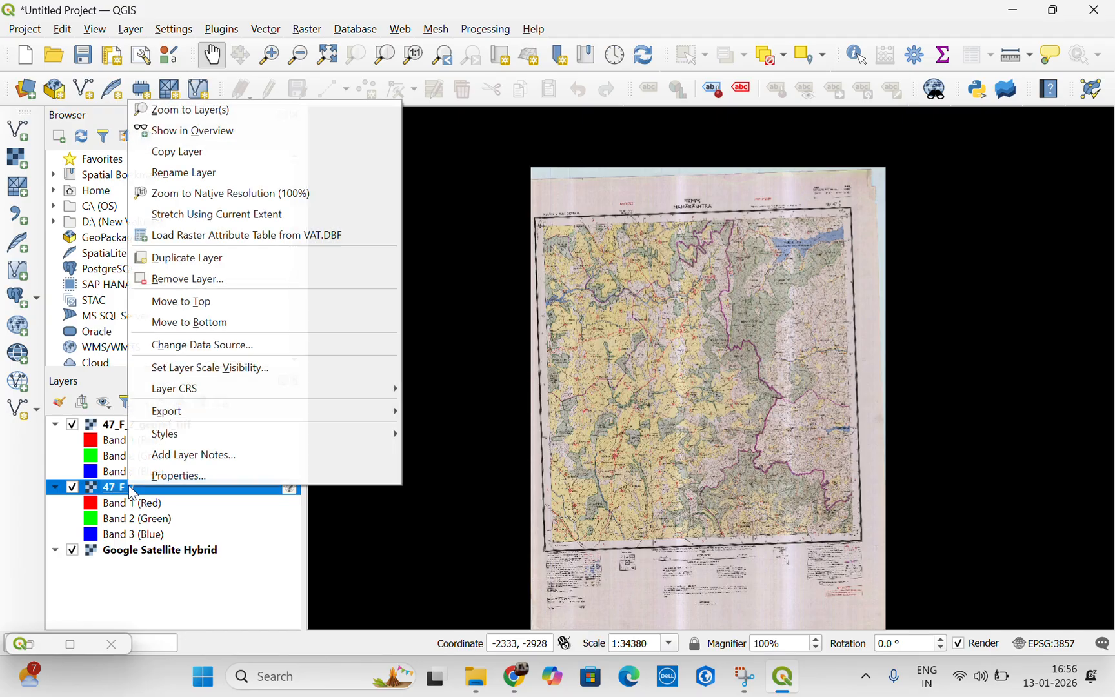
left_click(209, 280)
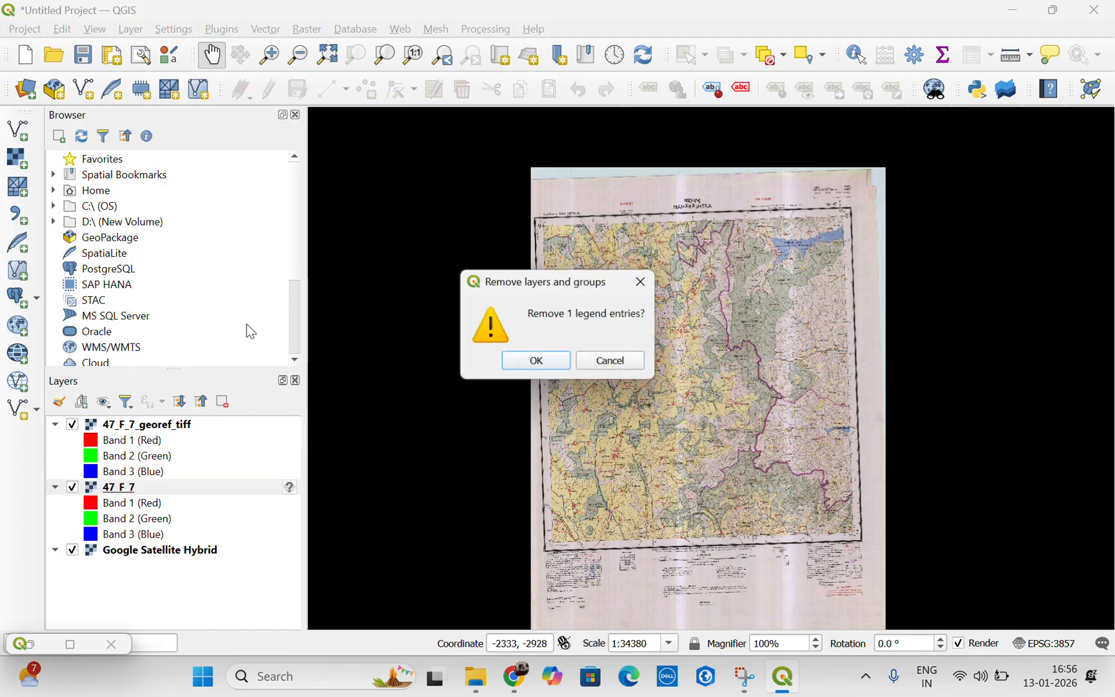
left_click(525, 365)
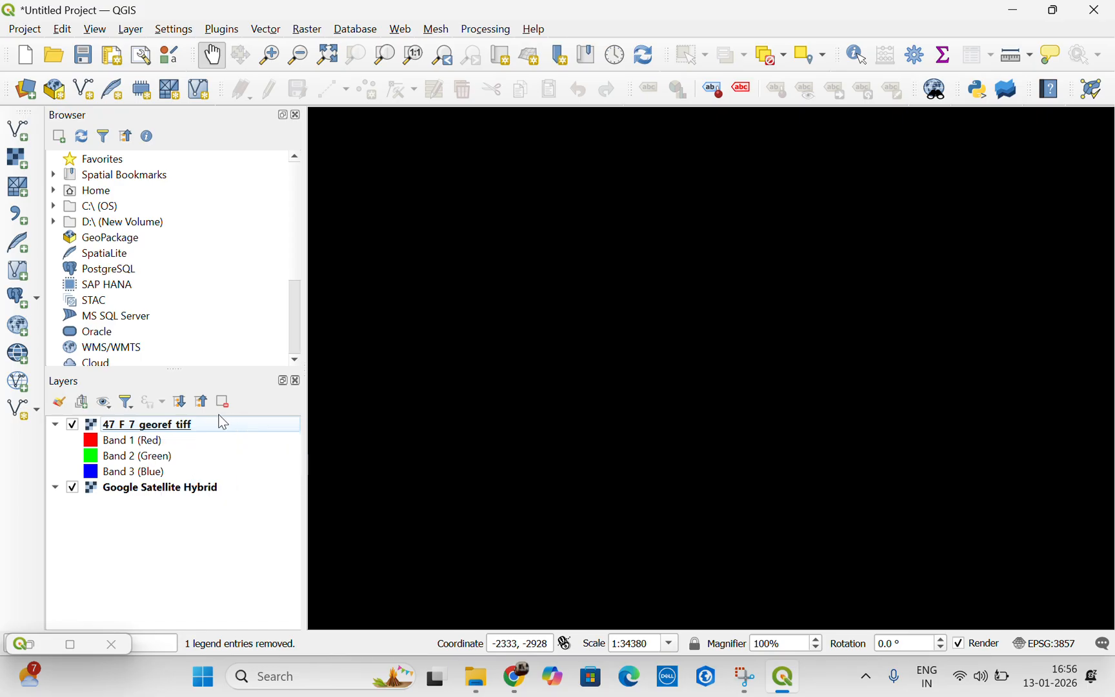
Zoom the map to the extent of the 47_F_7_georef_tiff layer to view its placement on the satellite basemap.
left_click(140, 426)
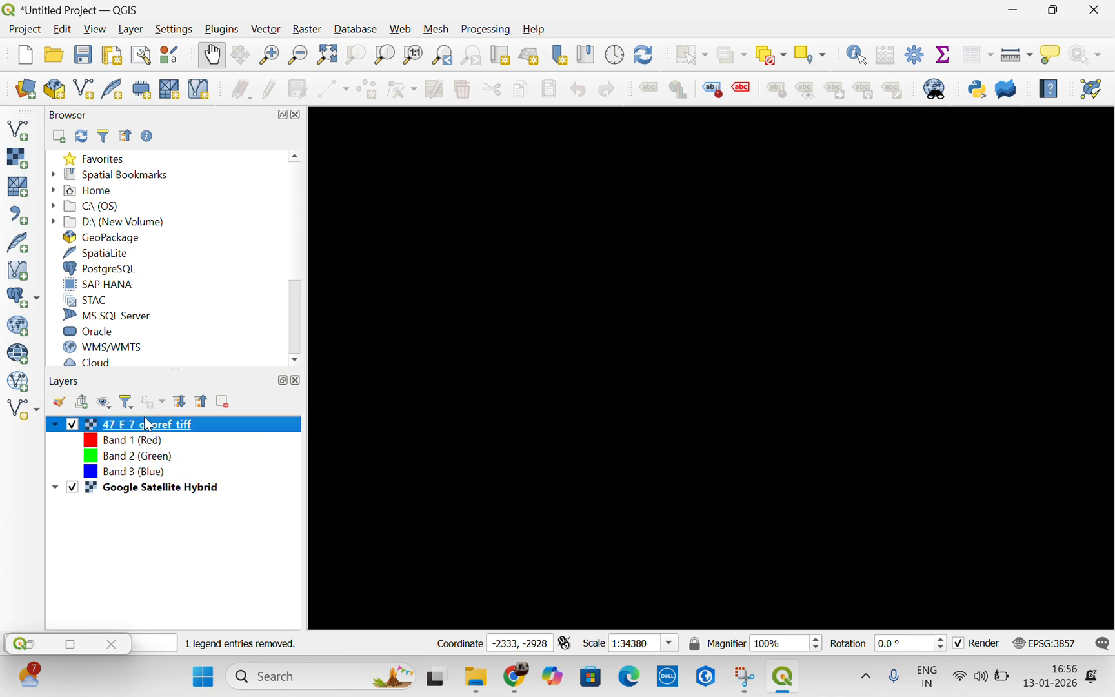
right_click(151, 426)
left_click(278, 69)
scroll(771, 361, "down", 1)
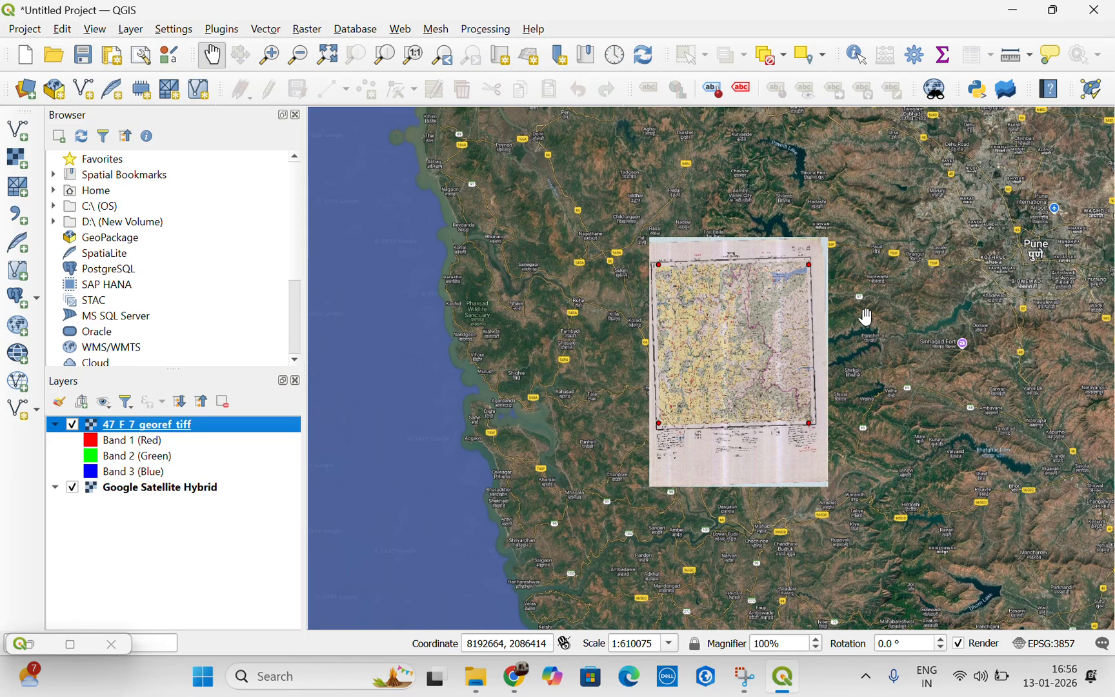
scroll(866, 316, "up", 1)
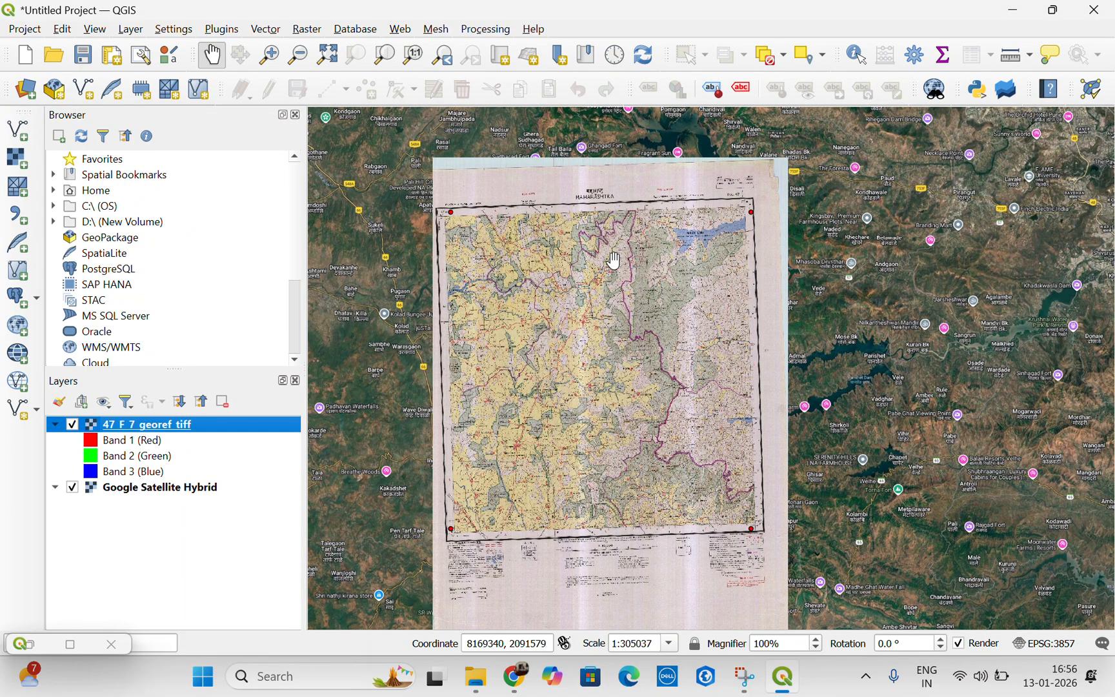
Compare Mulshi Lake on the georeferenced toposheet with the satellite imagery by toggling the 47_F_7_georef_tiff layer's visibility.
scroll(614, 260, "up", 2)
left_click_drag(972, 176, 722, 282)
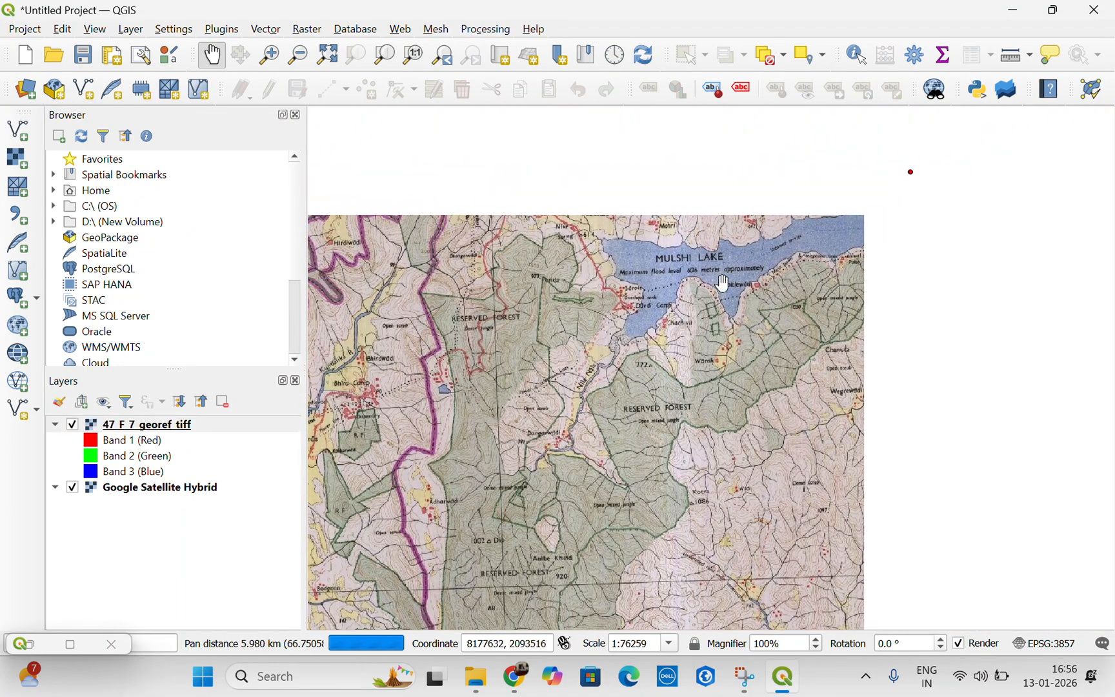
scroll(722, 283, "up", 1)
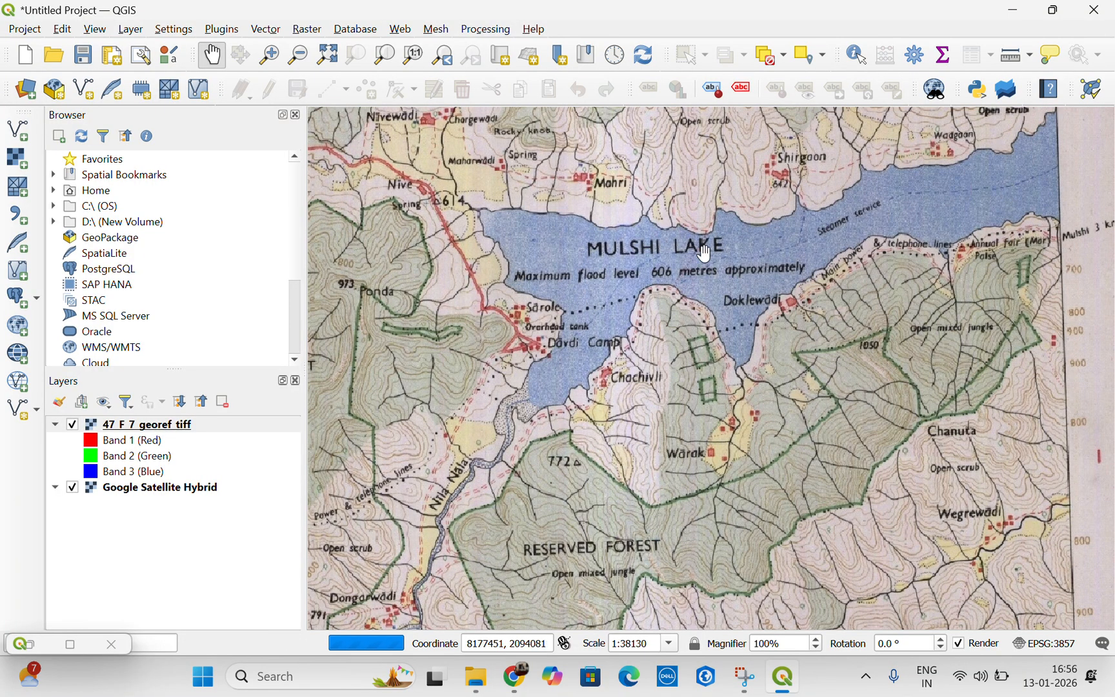
left_click(73, 425)
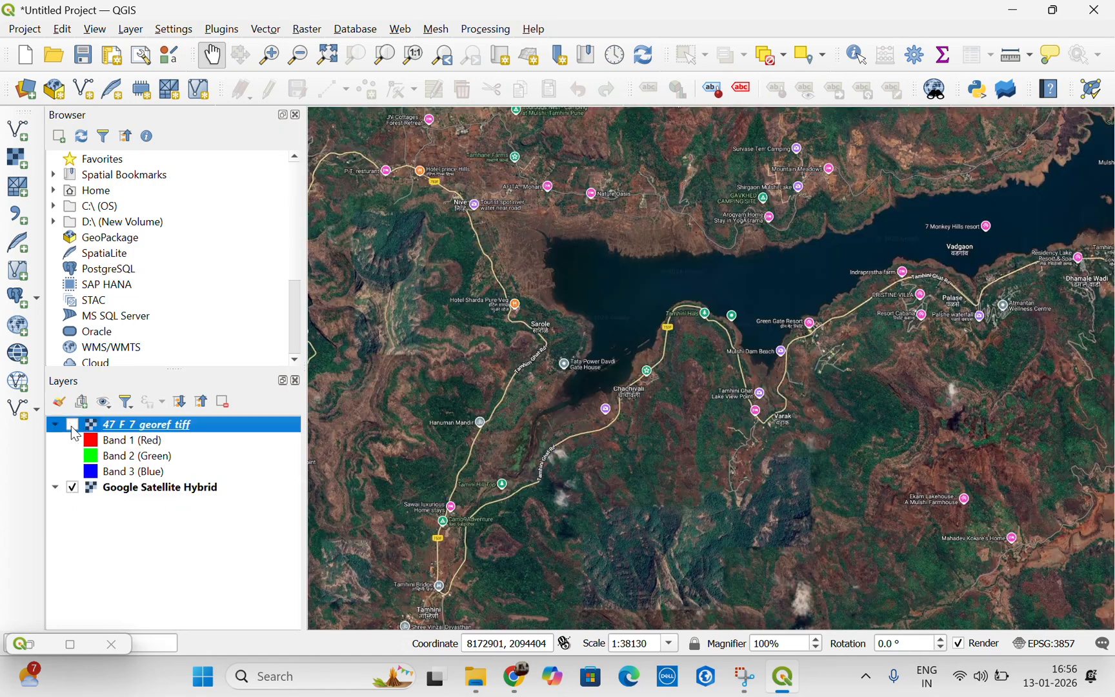
left_click(73, 425)
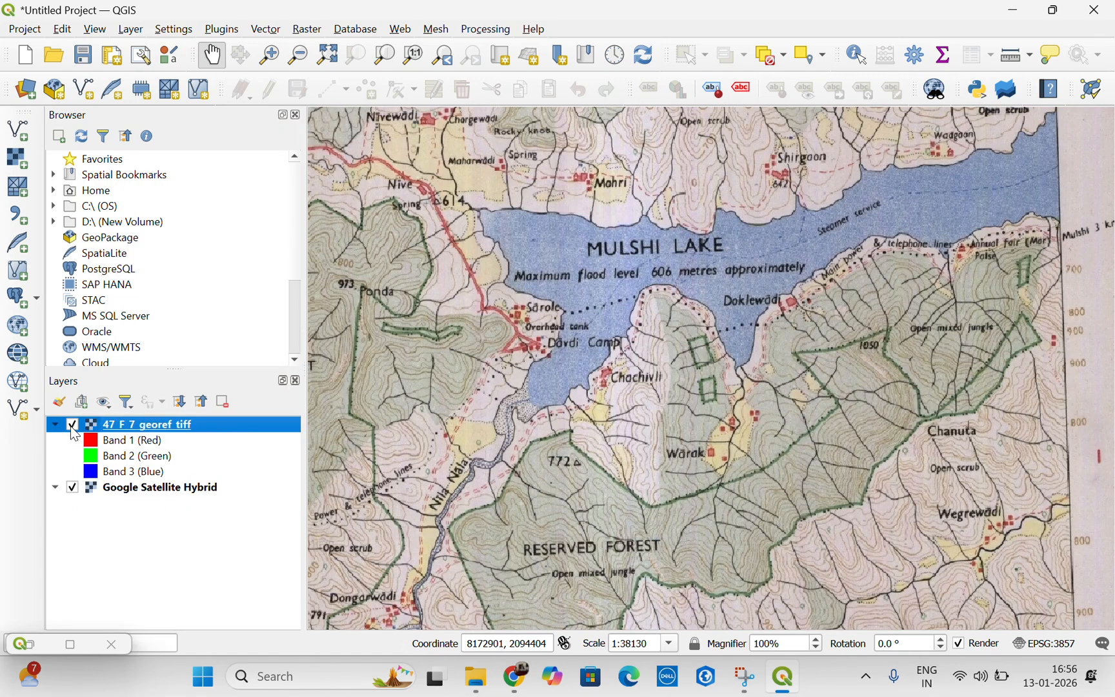
left_click(73, 426)
left_click(73, 425)
left_click(73, 425)
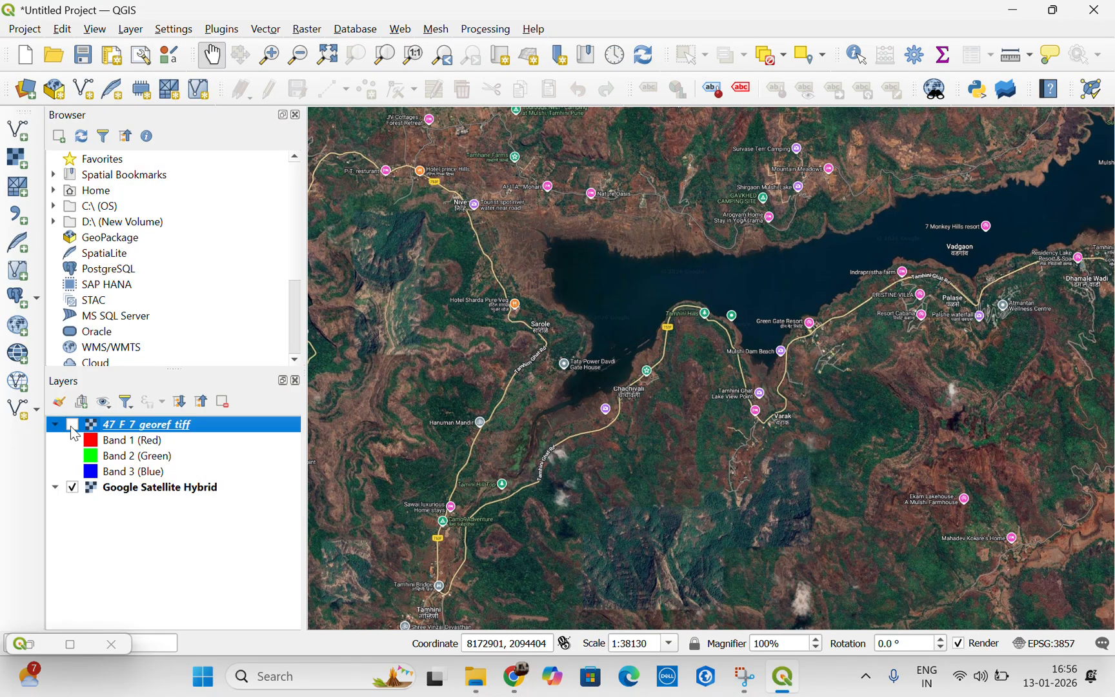
left_click(72, 426)
left_click(73, 426)
Show the georeferenced toposheet again and check the Tanaji Sagar reservoir against the satellite imagery by switching the layer off and on.
scroll(779, 282, "down", 2)
left_click_drag(779, 282, 922, 146)
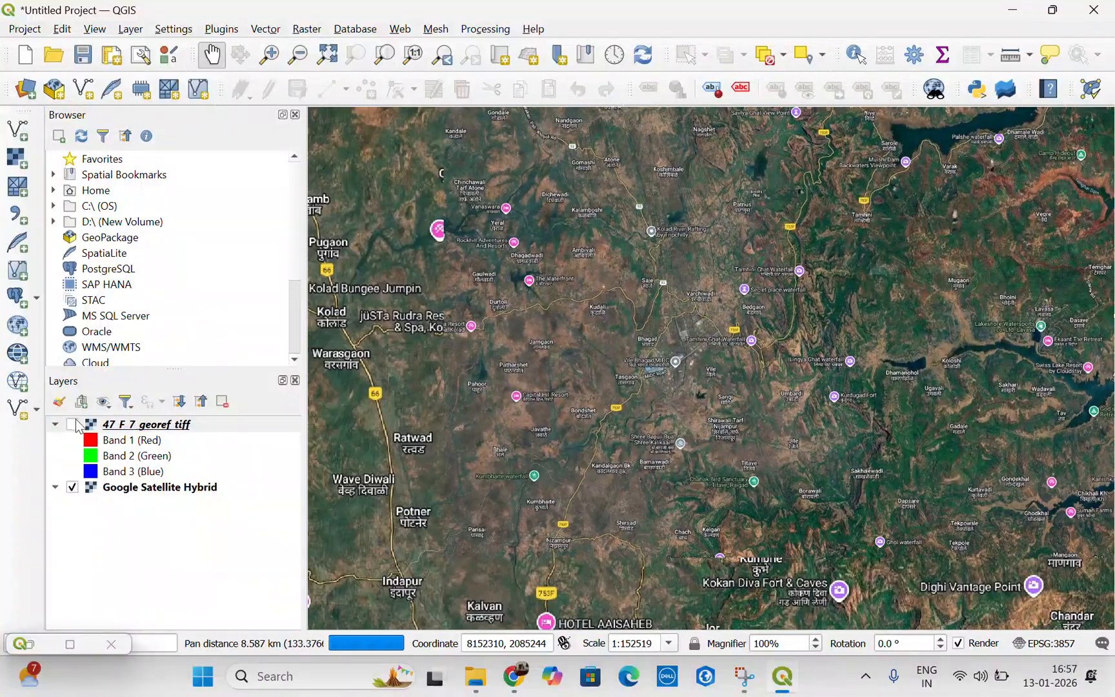
left_click(73, 424)
scroll(667, 259, "down", 2)
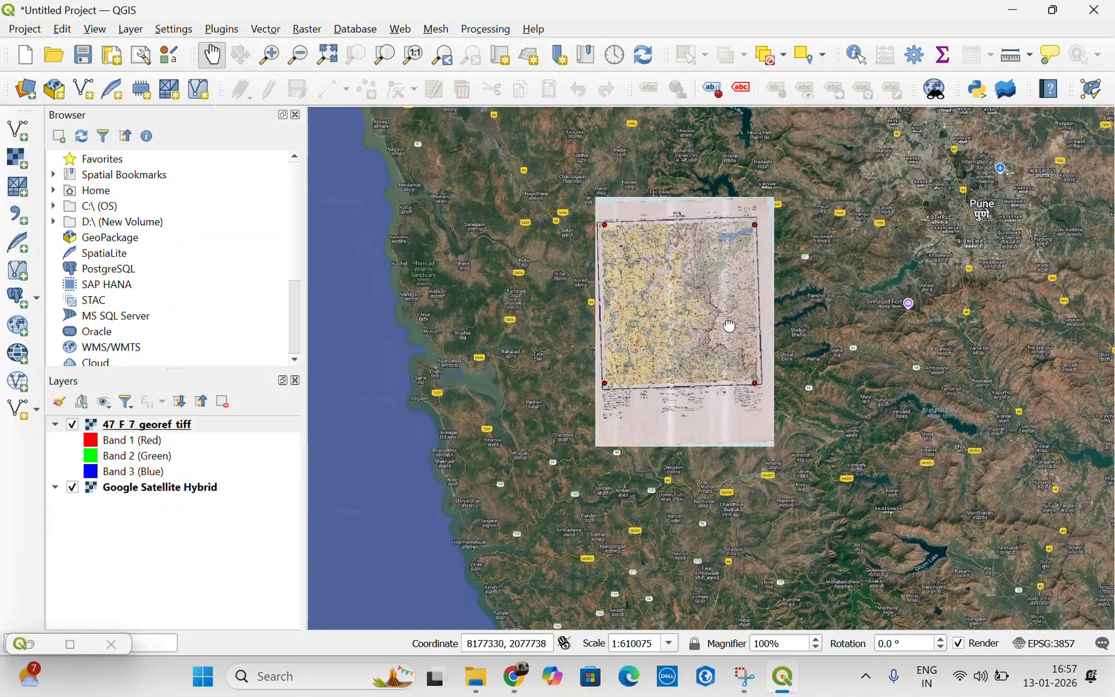
left_click_drag(728, 326, 699, 271)
scroll(699, 271, "up", 5)
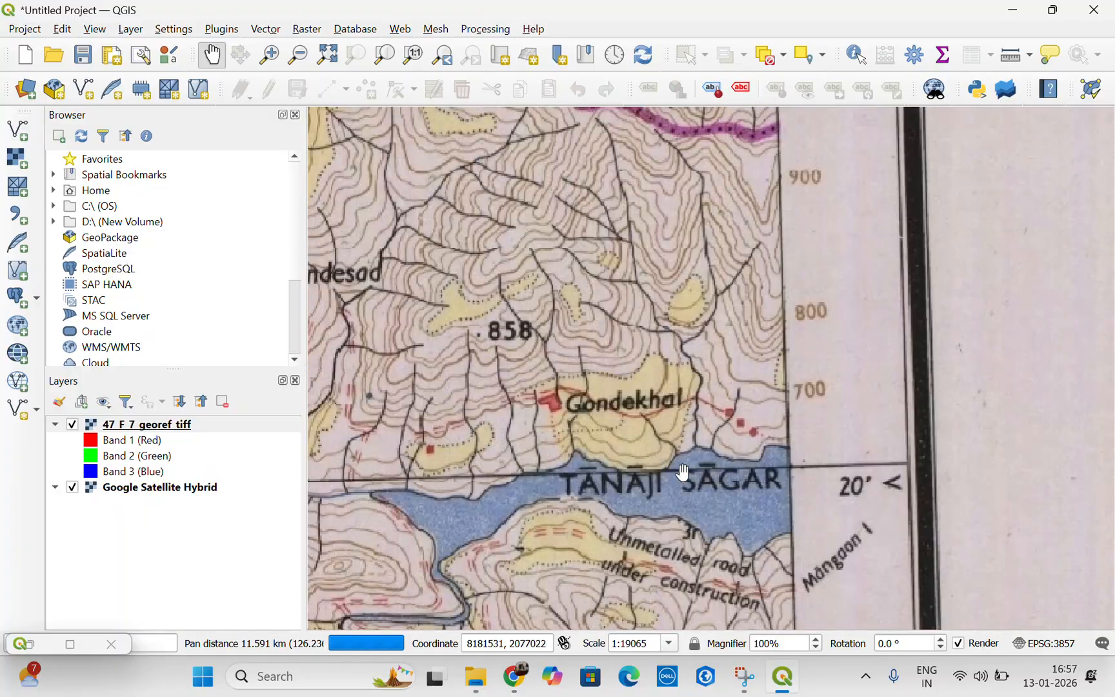
left_click_drag(682, 473, 644, 366)
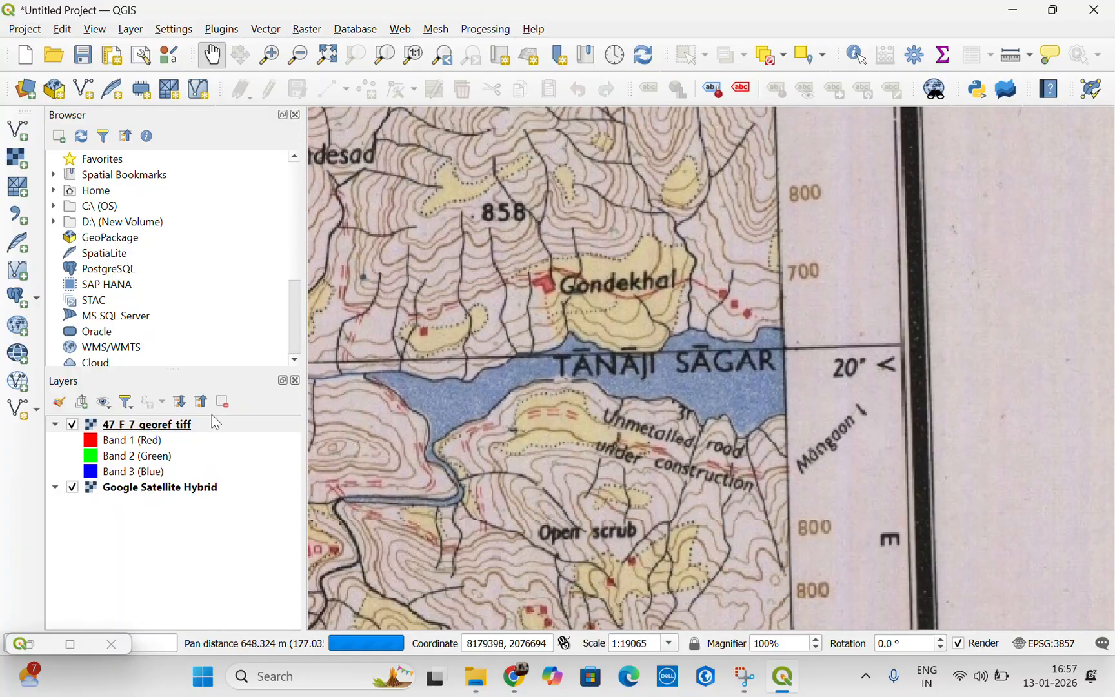
left_click(77, 427)
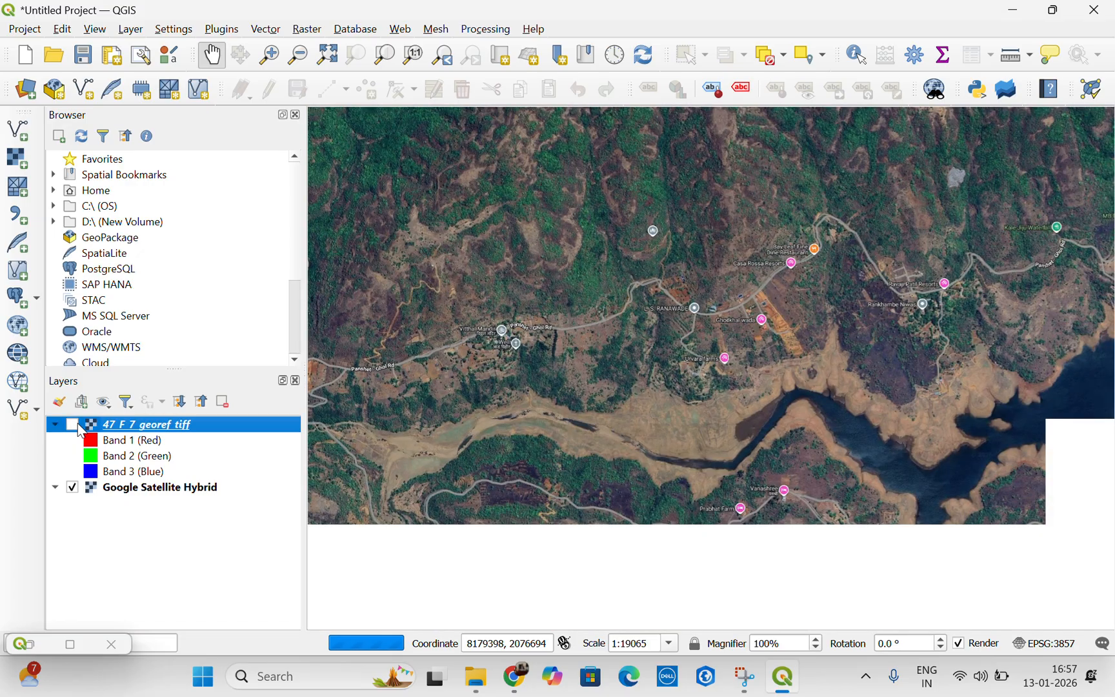
left_click(72, 425)
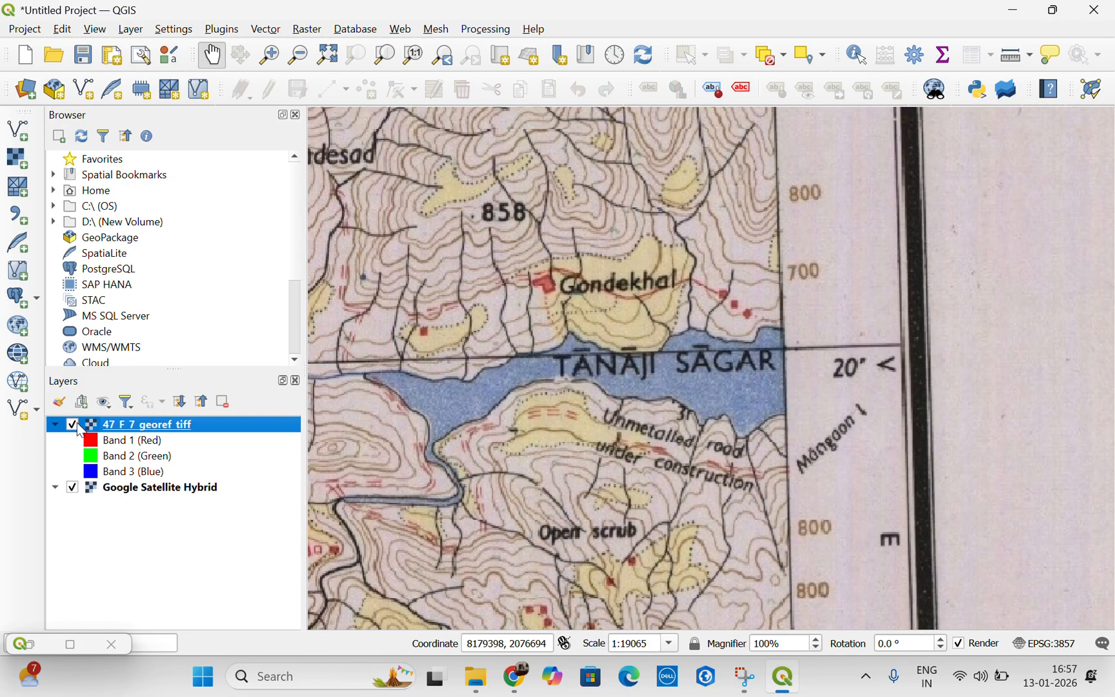
left_click(73, 425)
left_click(75, 426)
scroll(769, 264, "down", 5)
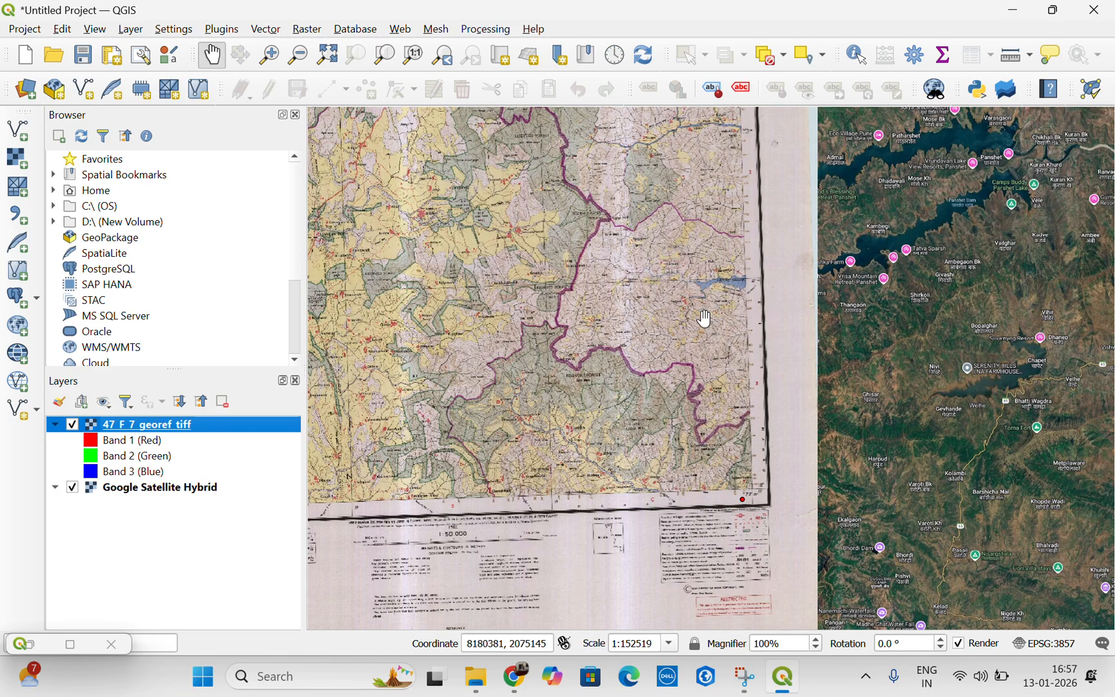